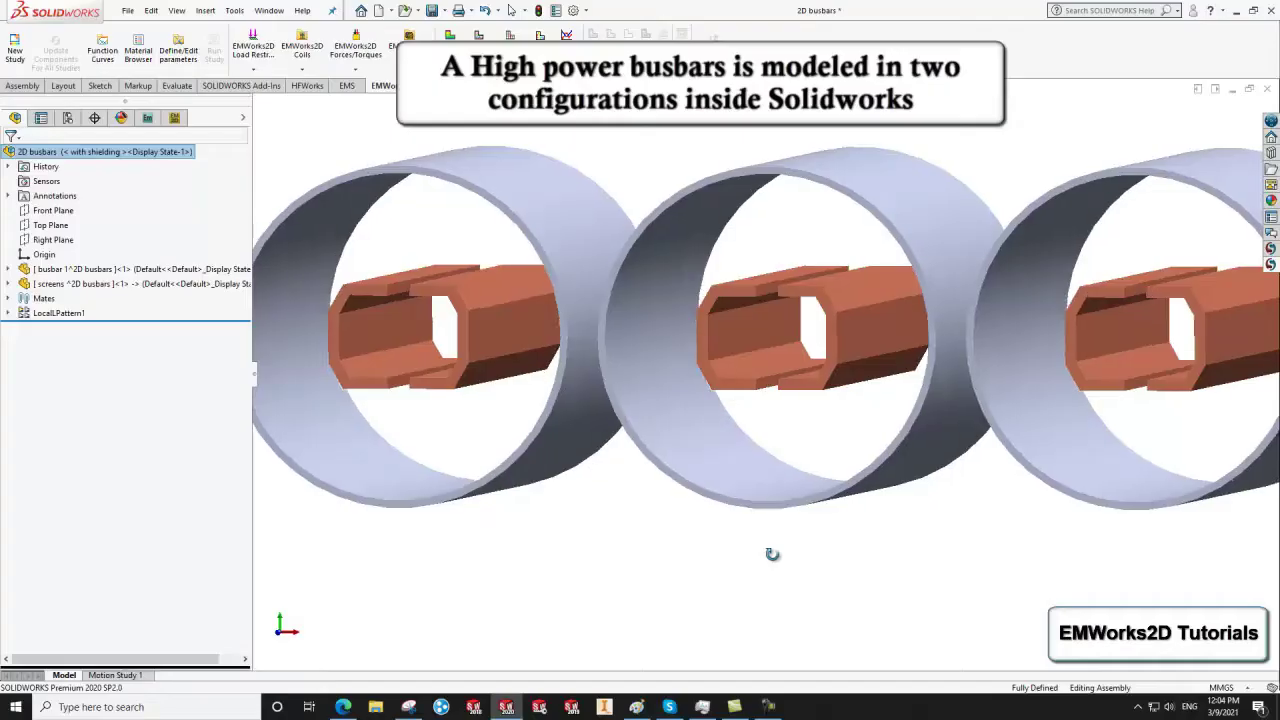
Step: Compare the without-shielding and with-shielding configurations, leaving the shielding cylinders shown
{"action": "middle_click_drag", "start_coordinate": [771, 557], "coordinate": [774, 565]}
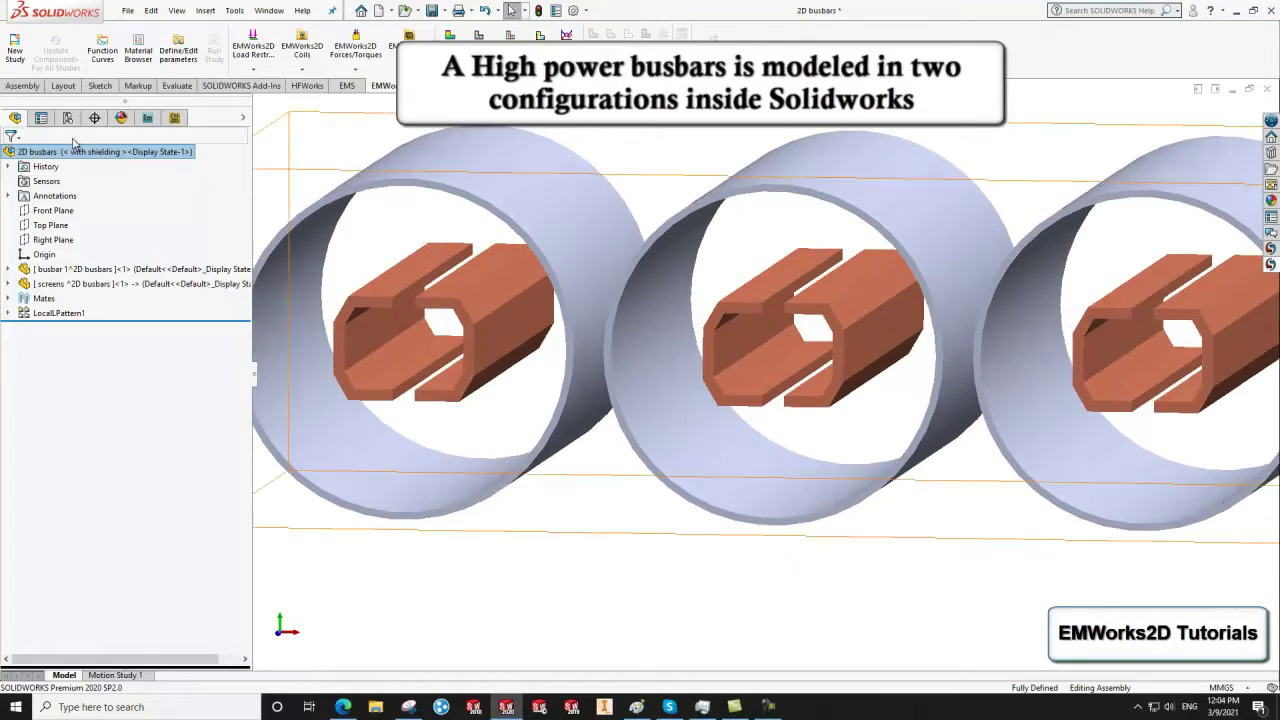
{"action": "left_click", "coordinate": [67, 117]}
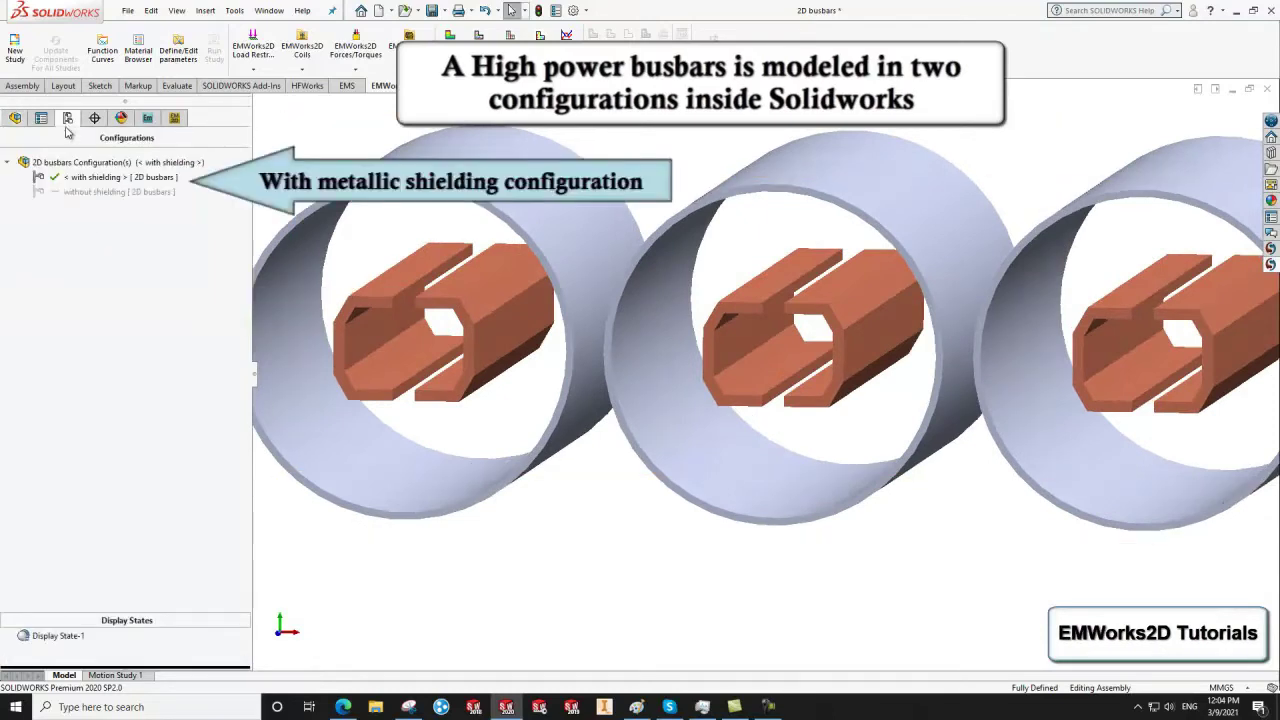
{"action": "left_click", "coordinate": [80, 192]}
{"action": "right_click", "coordinate": [80, 194]}
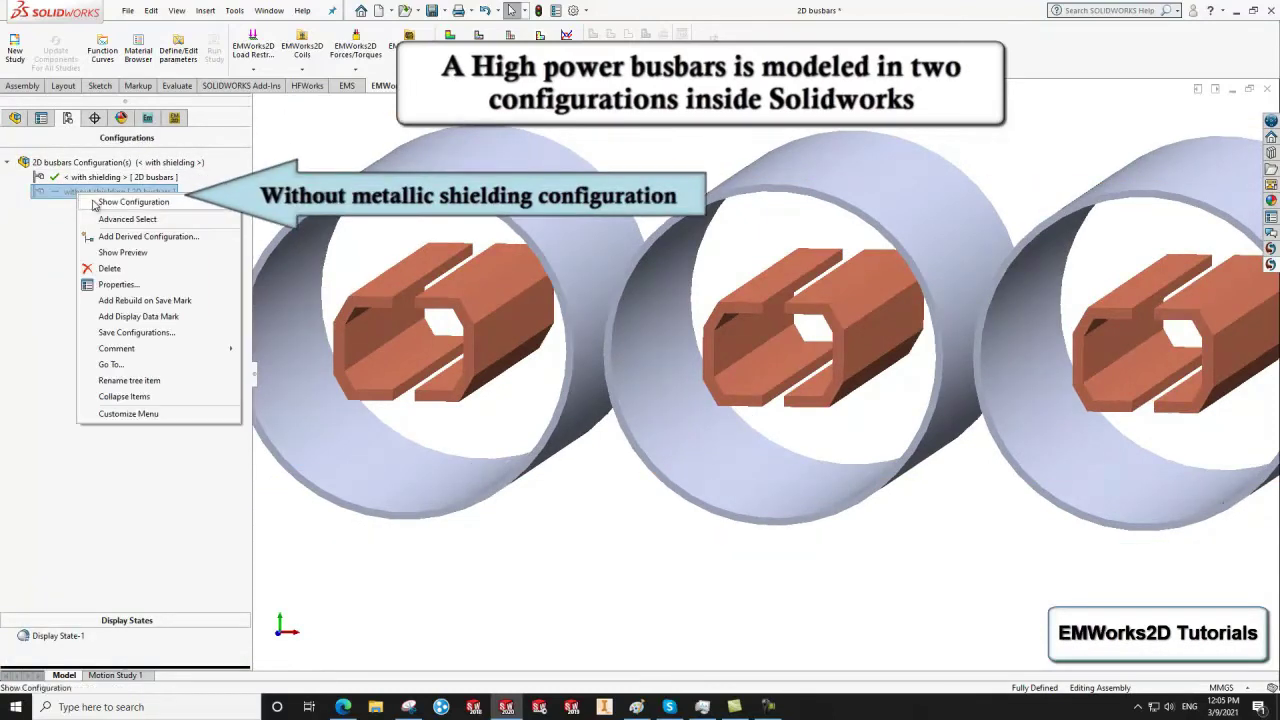
{"action": "left_click", "coordinate": [95, 204]}
{"action": "mouse_move", "coordinate": [520, 431]}
{"action": "middle_mouse_down"}
{"action": "mouse_move", "coordinate": [600, 423]}
{"action": "mouse_move", "coordinate": [528, 424]}
{"action": "middle_mouse_up"}
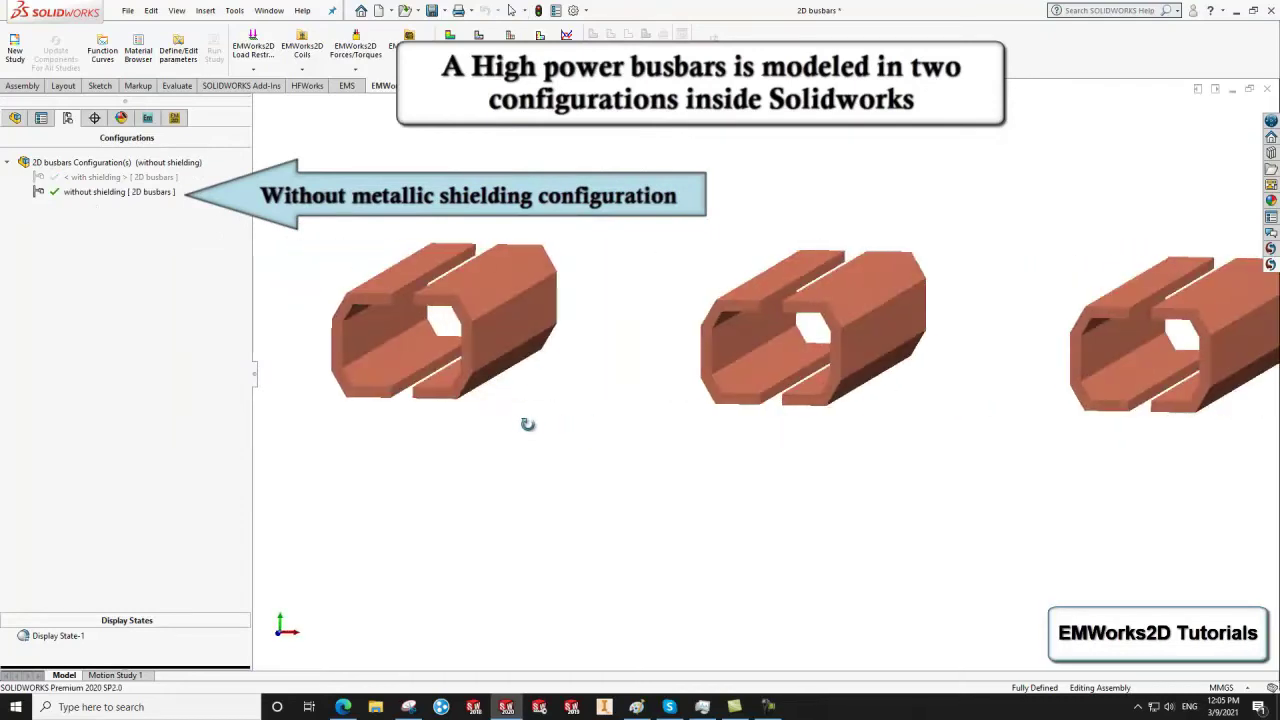
{"action": "left_click", "coordinate": [120, 177]}
{"action": "right_click", "coordinate": [140, 180]}
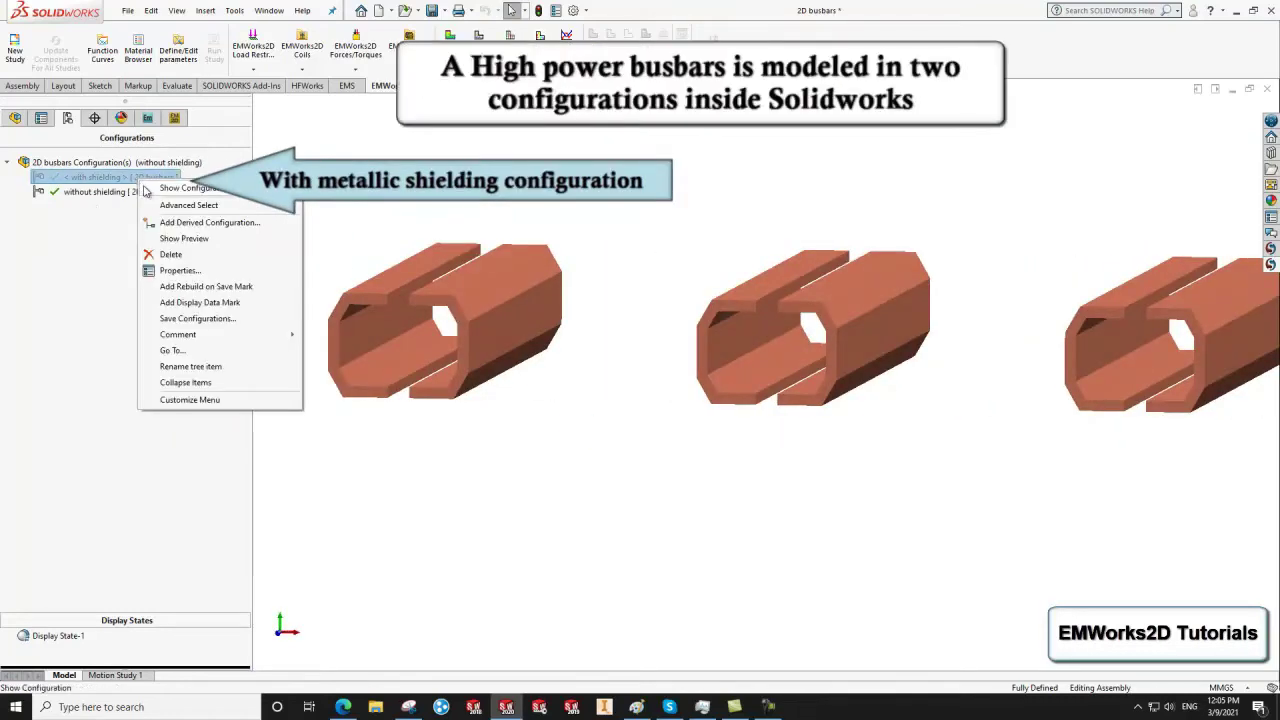
{"action": "left_click", "coordinate": [146, 189]}
Step: Insert Coordinate System2 at the model origin
{"action": "left_click", "coordinate": [15, 118]}
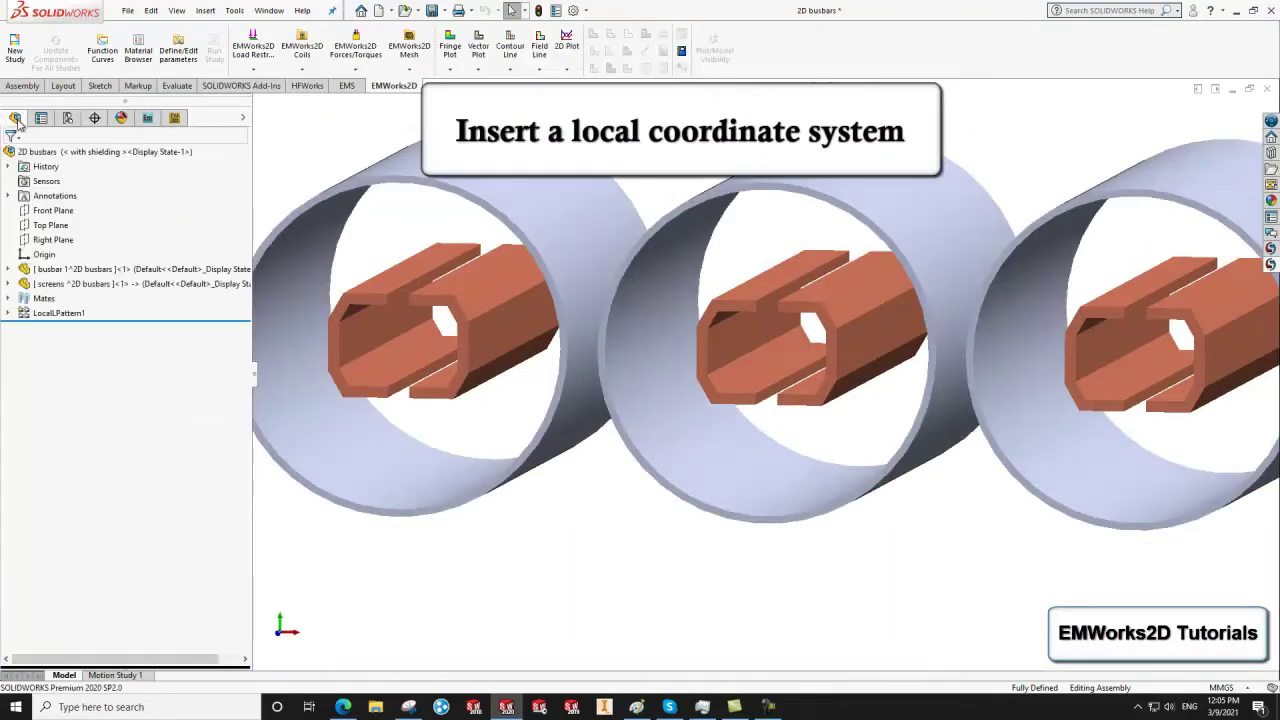
{"action": "left_click", "coordinate": [44, 254]}
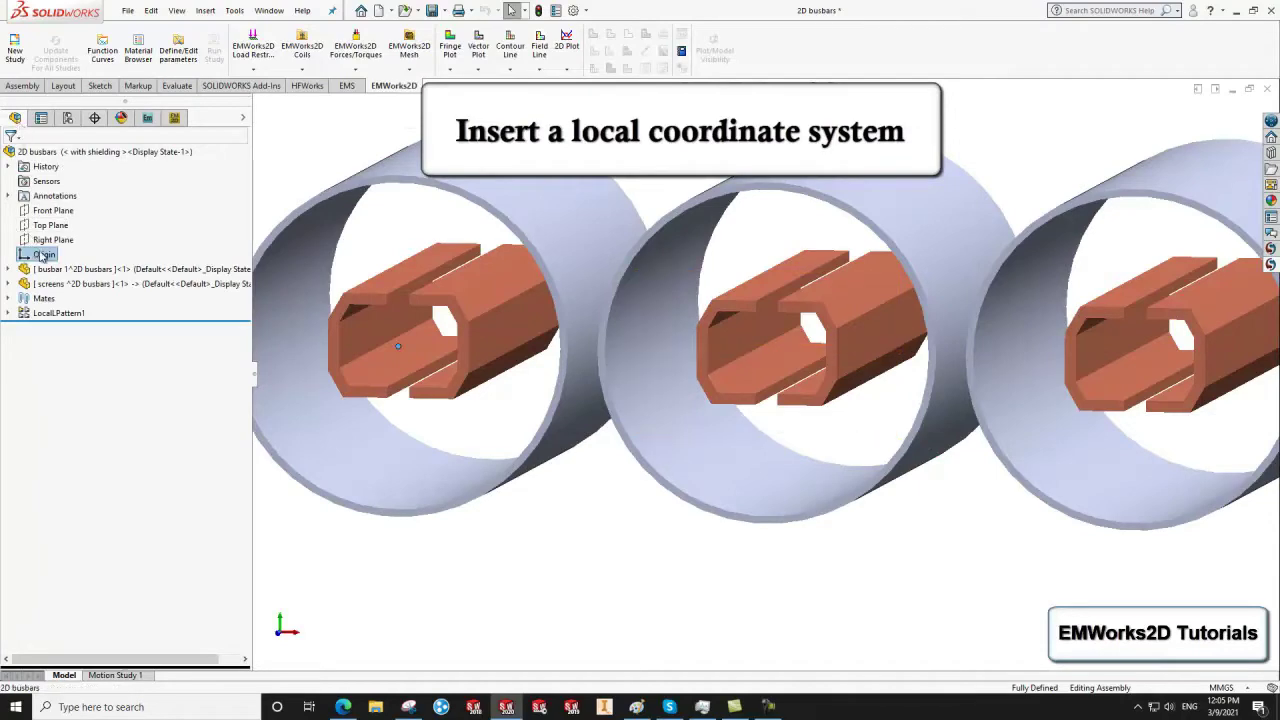
{"action": "left_click", "coordinate": [205, 10]}
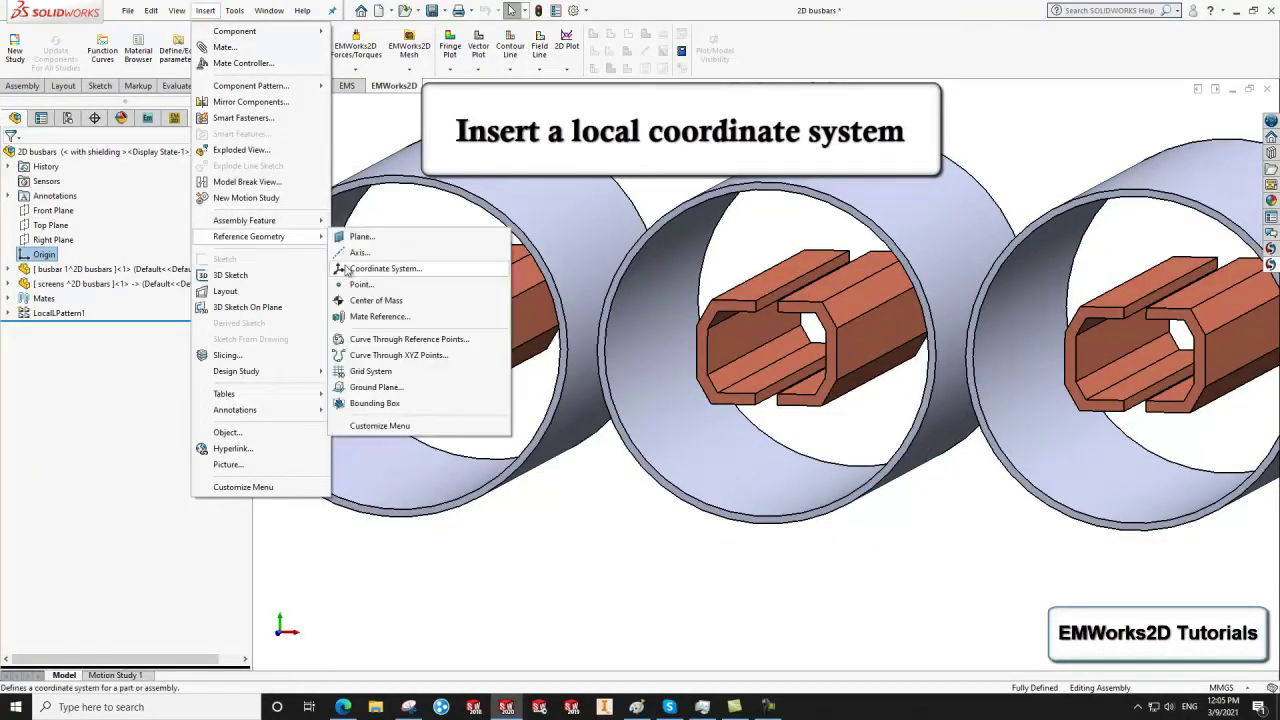
{"action": "left_click", "coordinate": [349, 267]}
{"action": "left_click", "coordinate": [10, 155]}
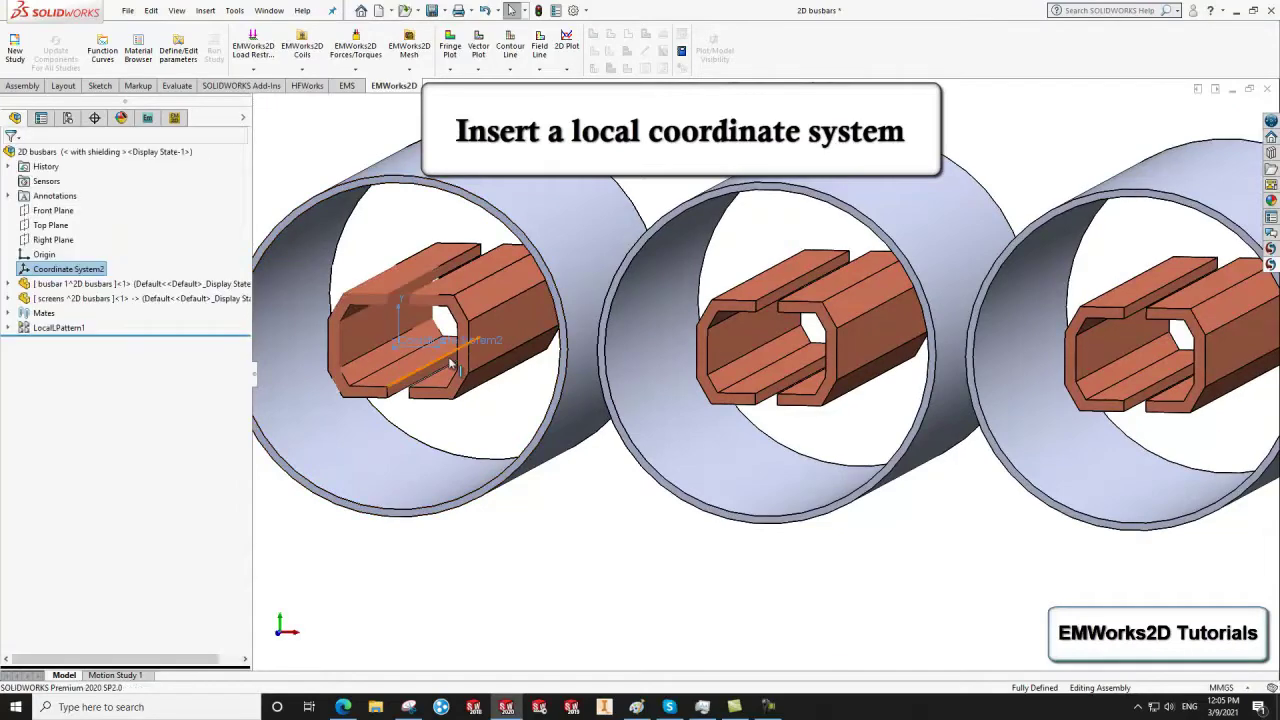
{"action": "mouse_move", "coordinate": [395, 345]}
{"action": "middle_mouse_down"}
{"action": "mouse_move", "coordinate": [418, 369]}
{"action": "mouse_move", "coordinate": [472, 378]}
{"action": "middle_mouse_up"}
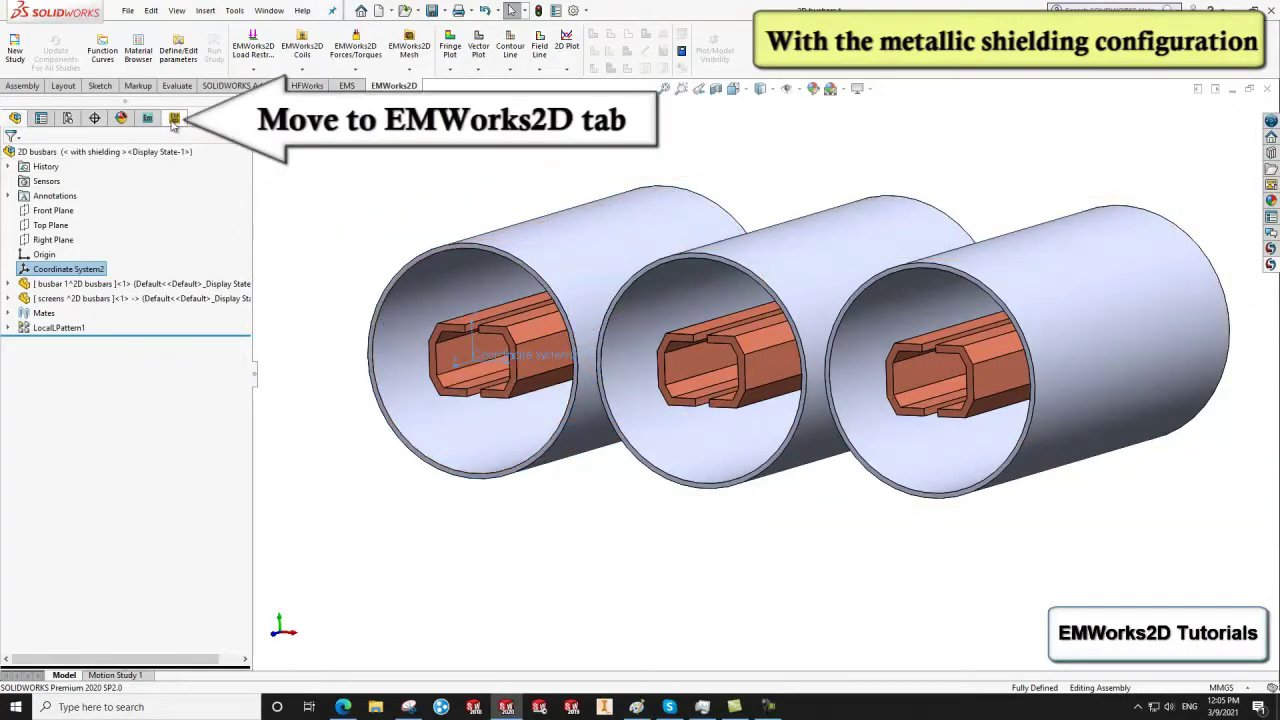
Step: Apply a planar 2D Simplification to the busbars model using Coordinate System2
{"action": "left_click", "coordinate": [174, 119]}
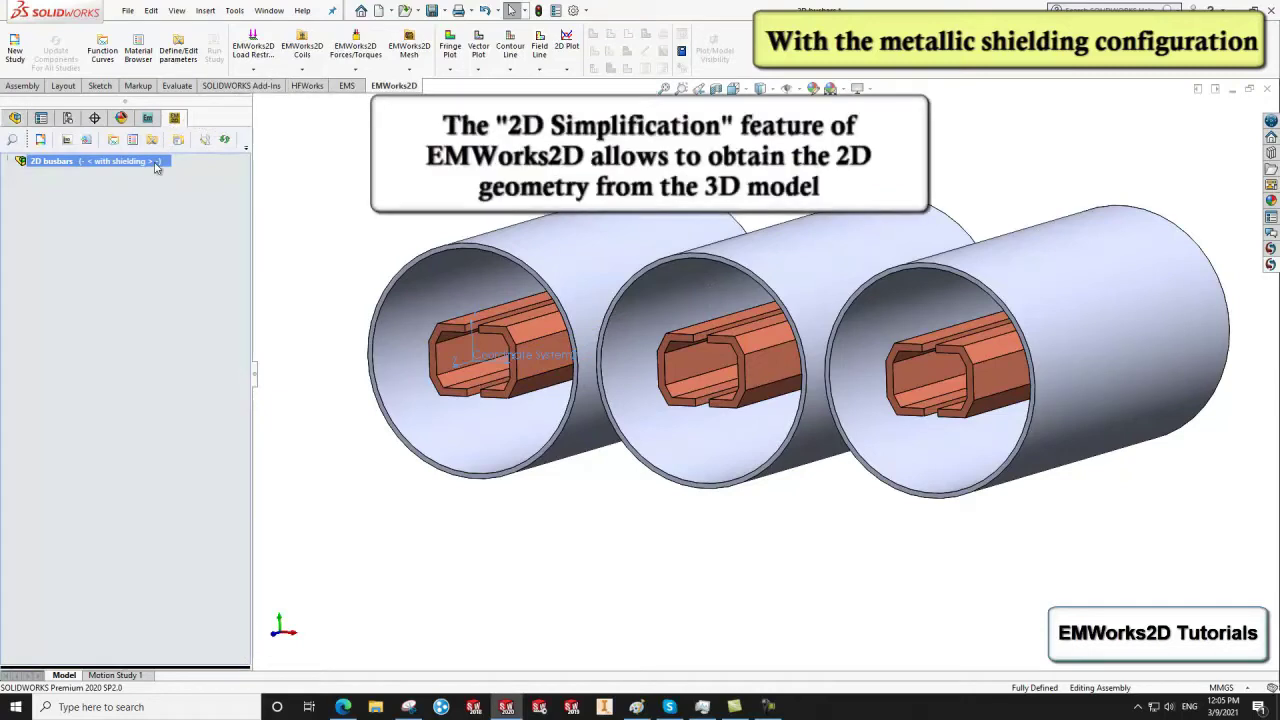
{"action": "right_click", "coordinate": [155, 161]}
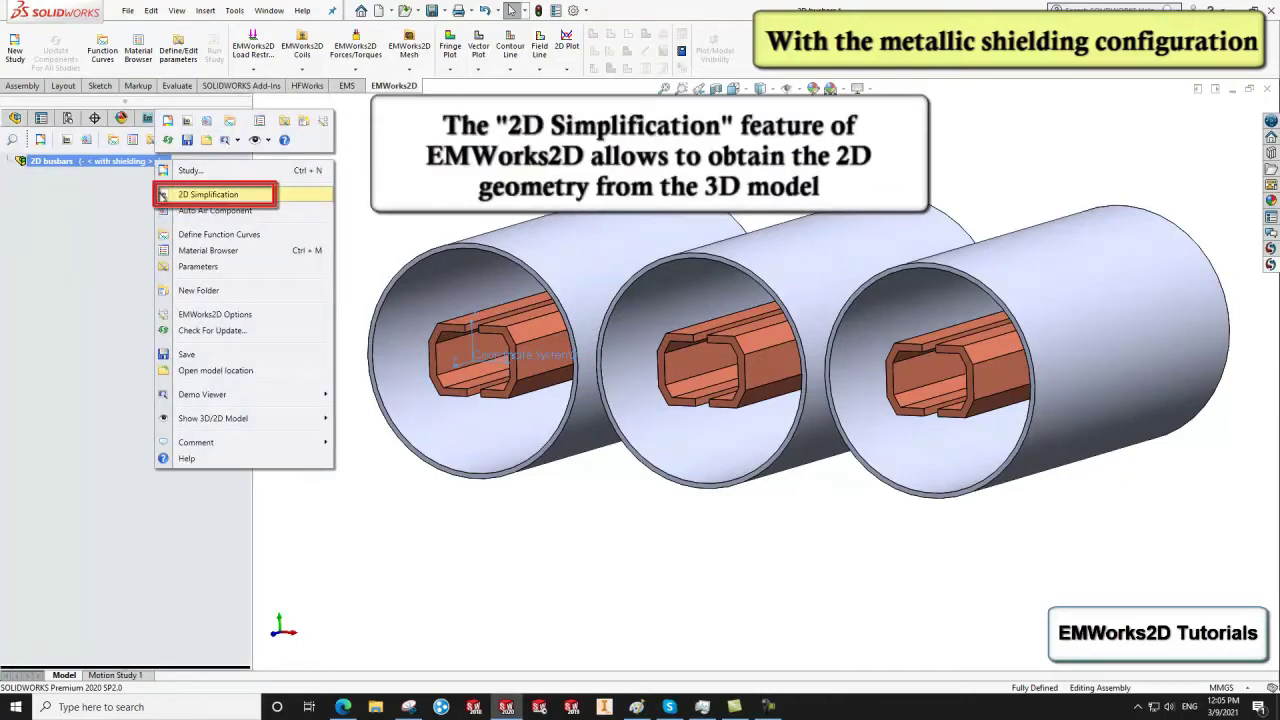
{"action": "left_click", "coordinate": [160, 196]}
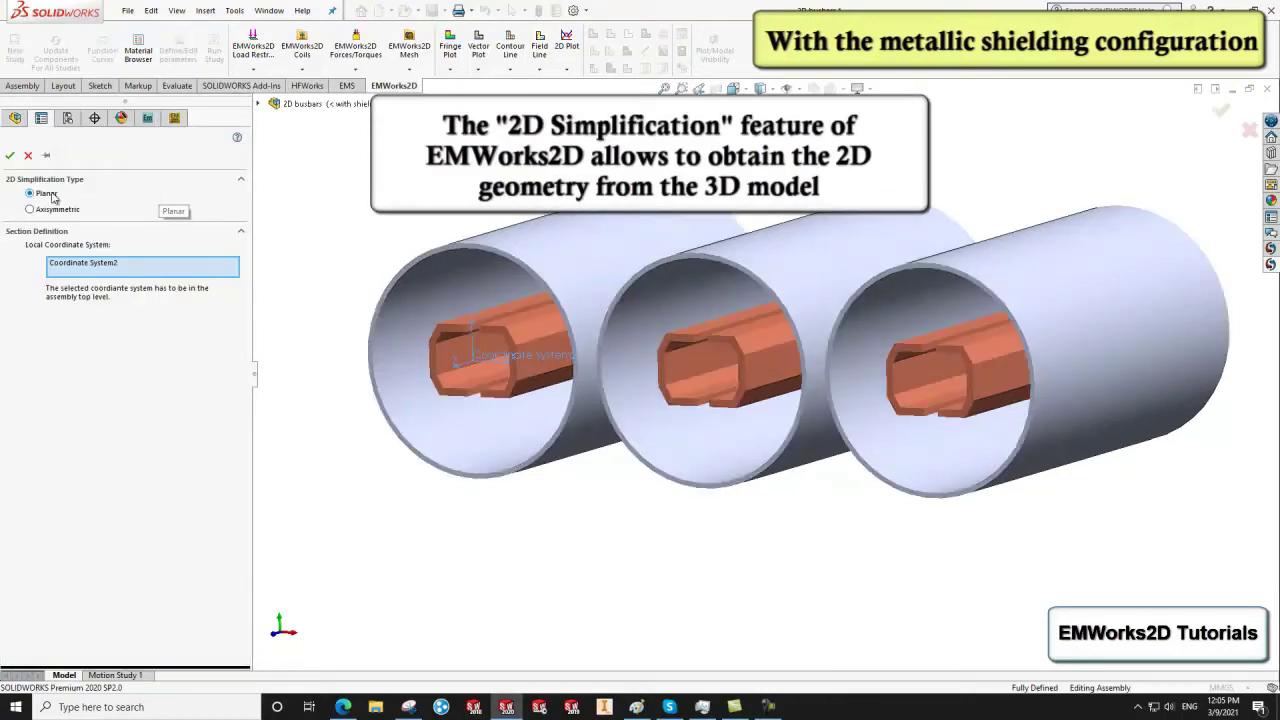
{"action": "left_click", "coordinate": [75, 266]}
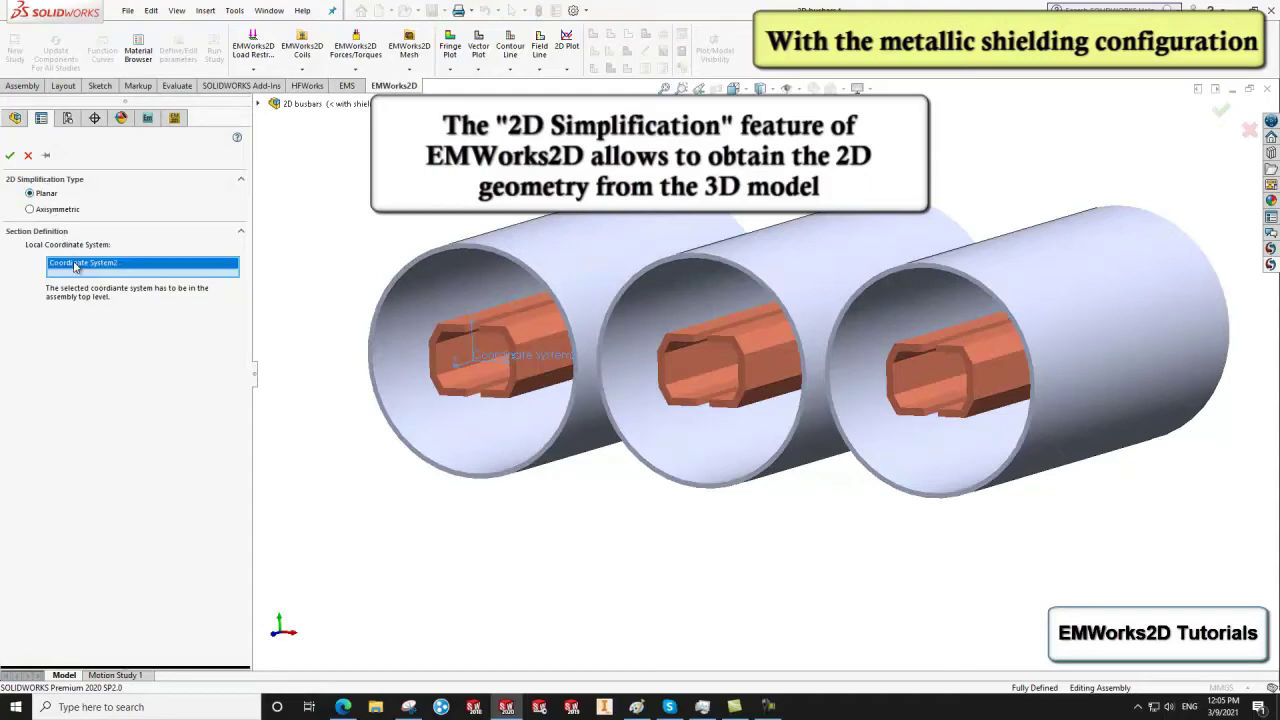
{"action": "left_click", "coordinate": [10, 157]}
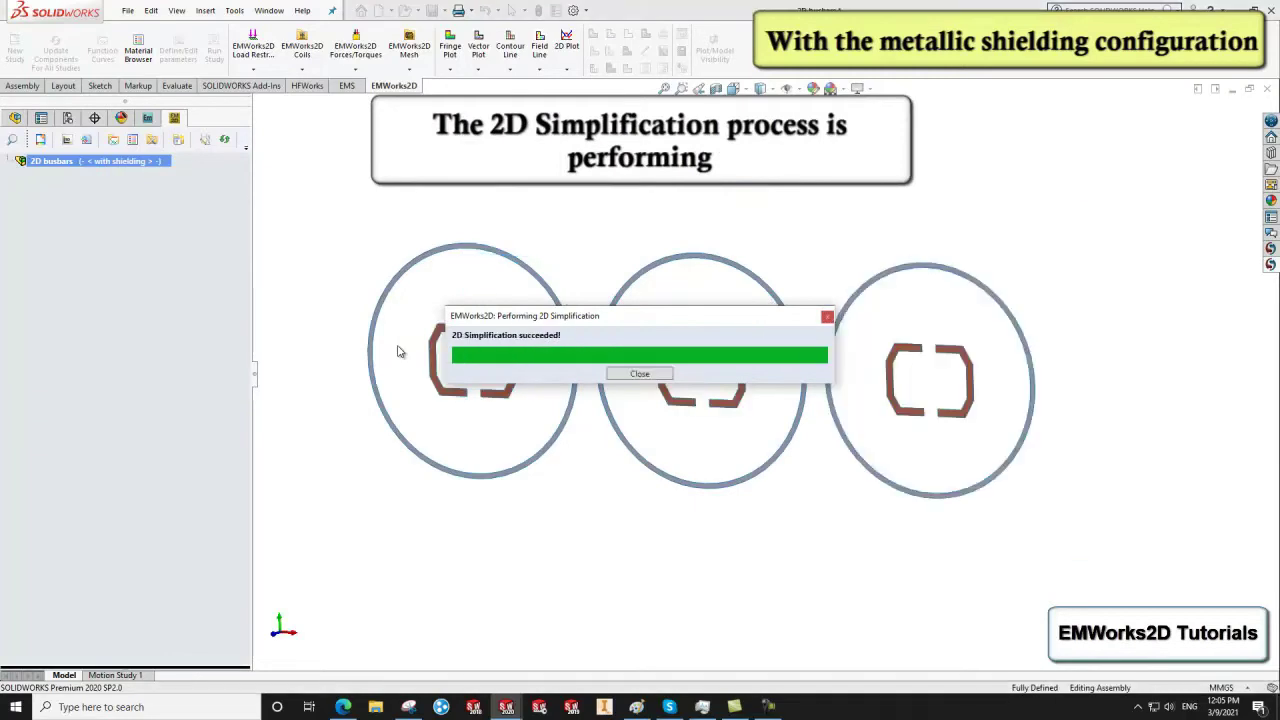
{"action": "left_click", "coordinate": [616, 378]}
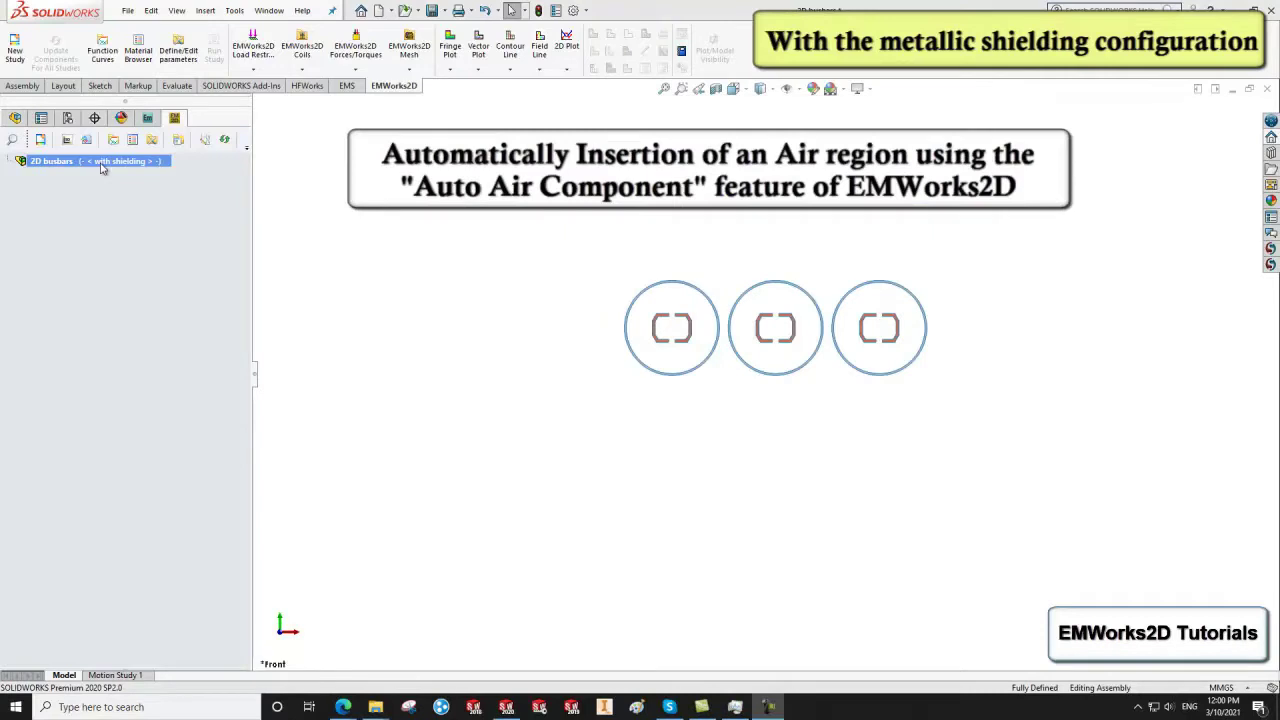
Step: Add a rectangular Auto Air Component around the busbars, referenced to Coordinate System1
{"action": "right_click", "coordinate": [101, 168]}
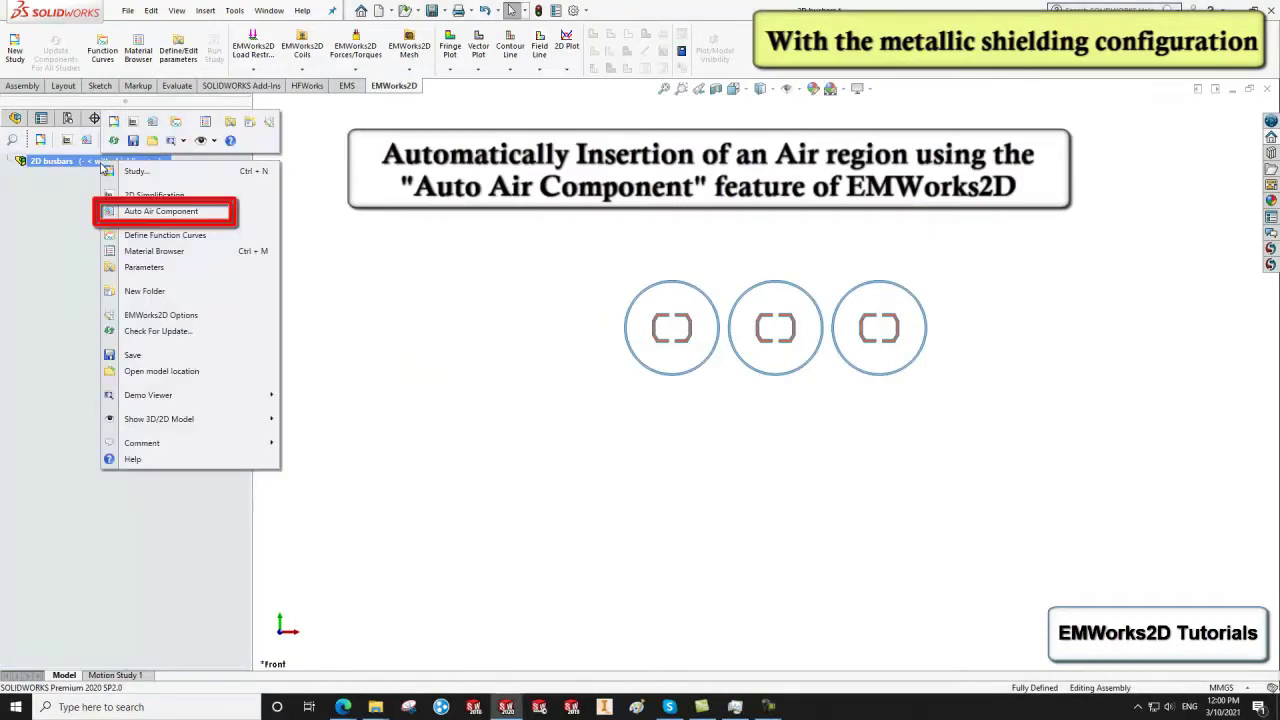
{"action": "left_click", "coordinate": [112, 212]}
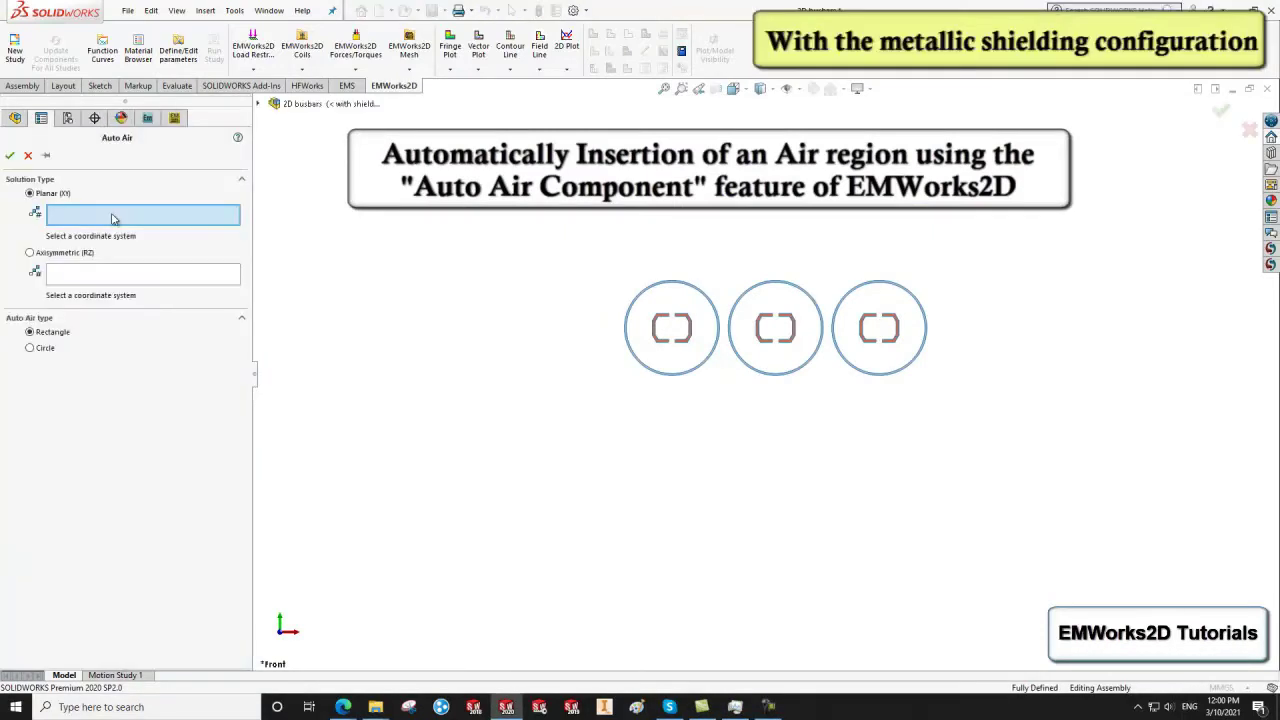
{"action": "left_click", "coordinate": [258, 104]}
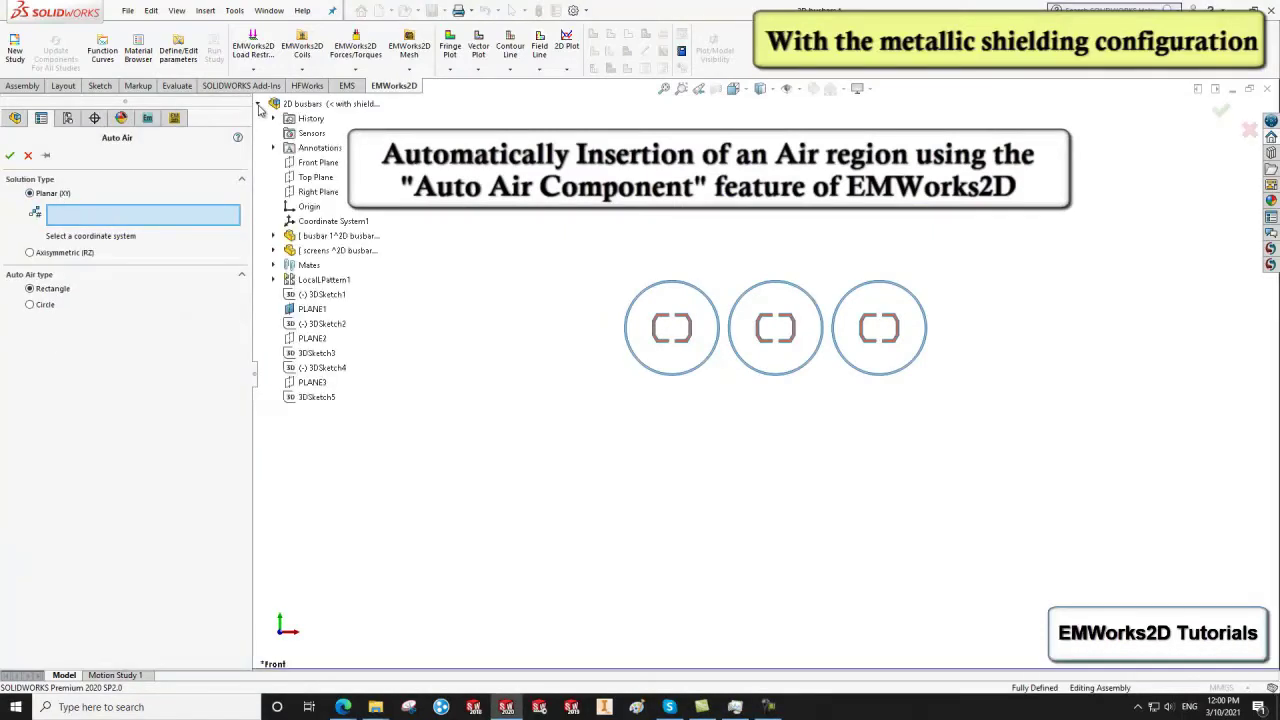
{"action": "left_click", "coordinate": [300, 222]}
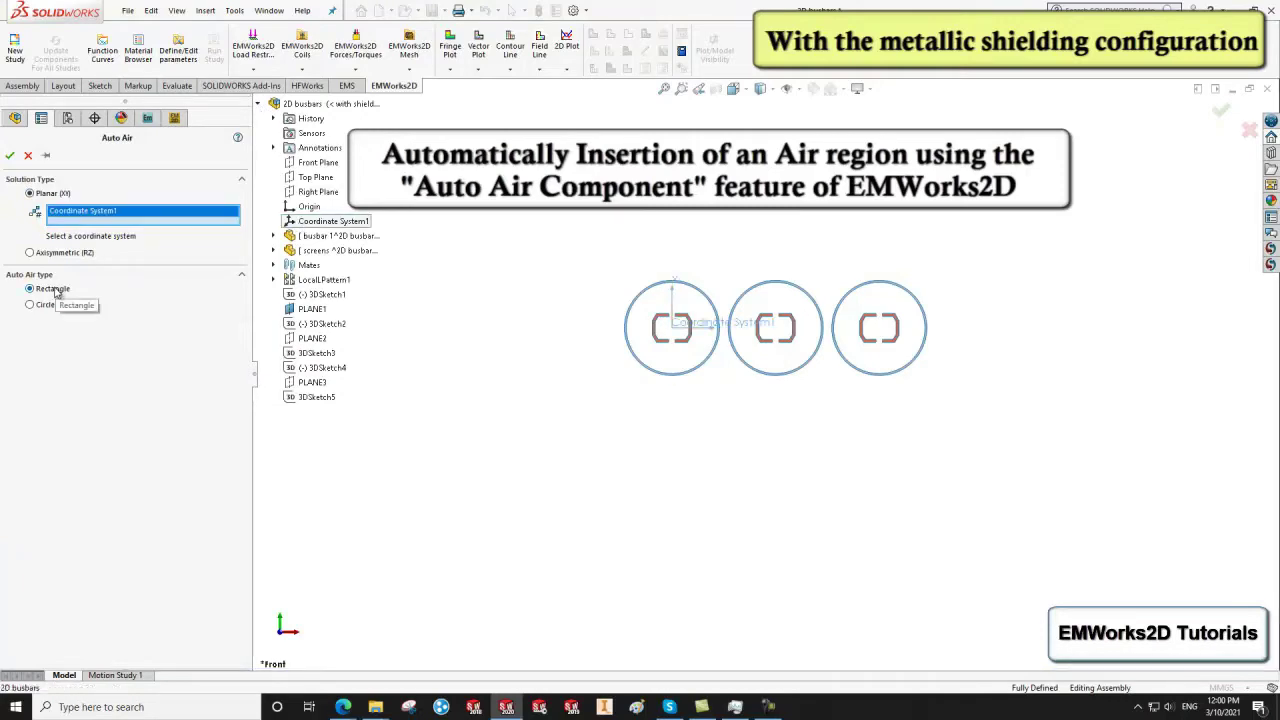
{"action": "left_click", "coordinate": [10, 157]}
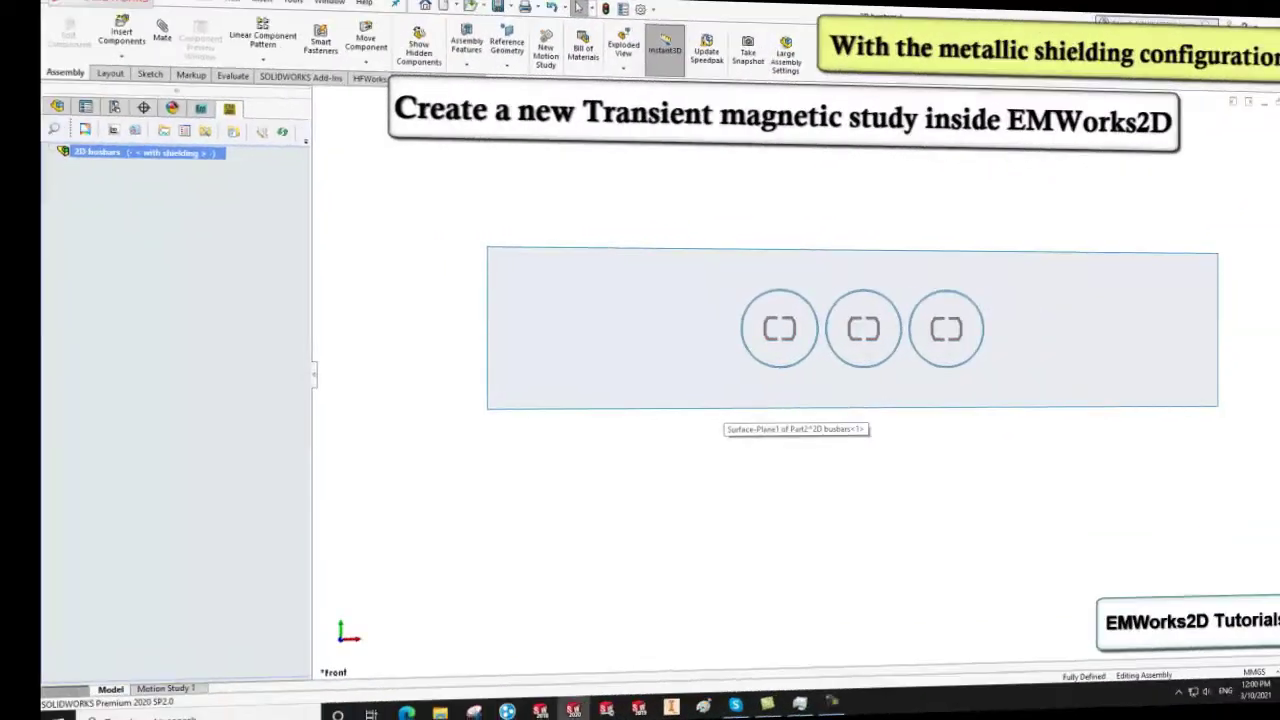
Step: Start a transient magnetic study ending at 0.04 s, 0.001 s steps, computing circuit parameters
{"action": "right_click", "coordinate": [139, 166]}
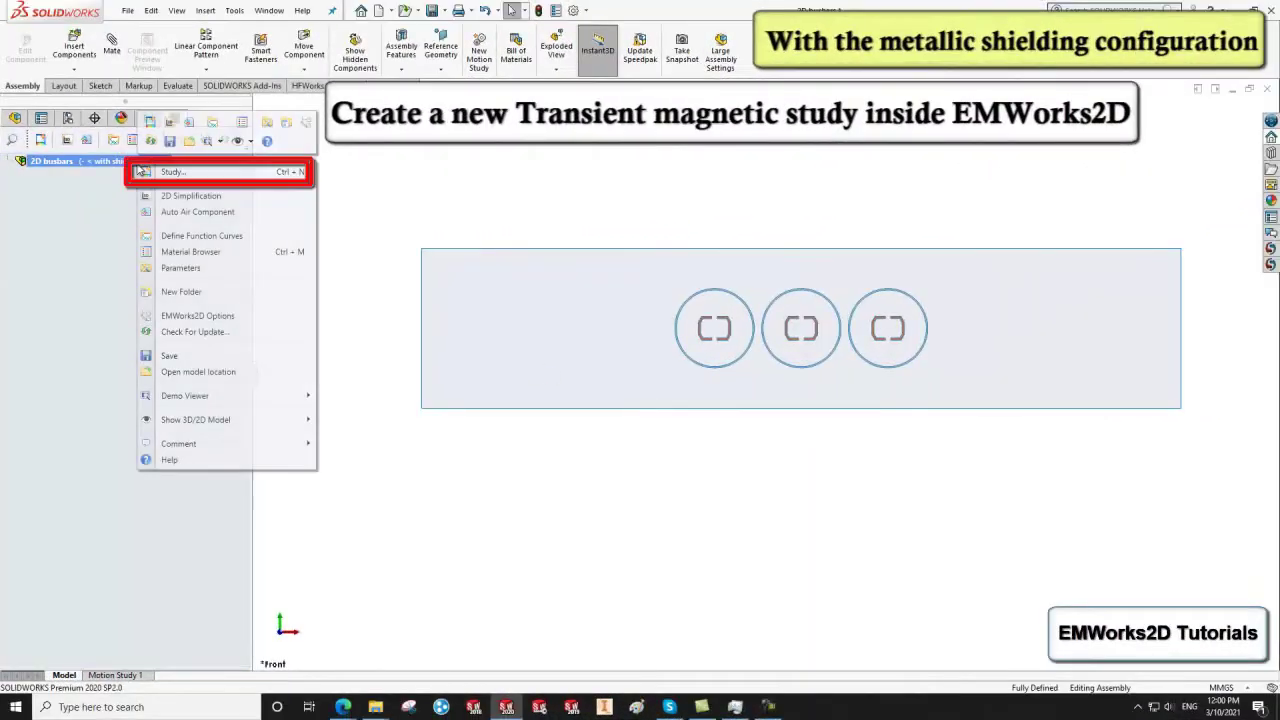
{"action": "left_click", "coordinate": [143, 172]}
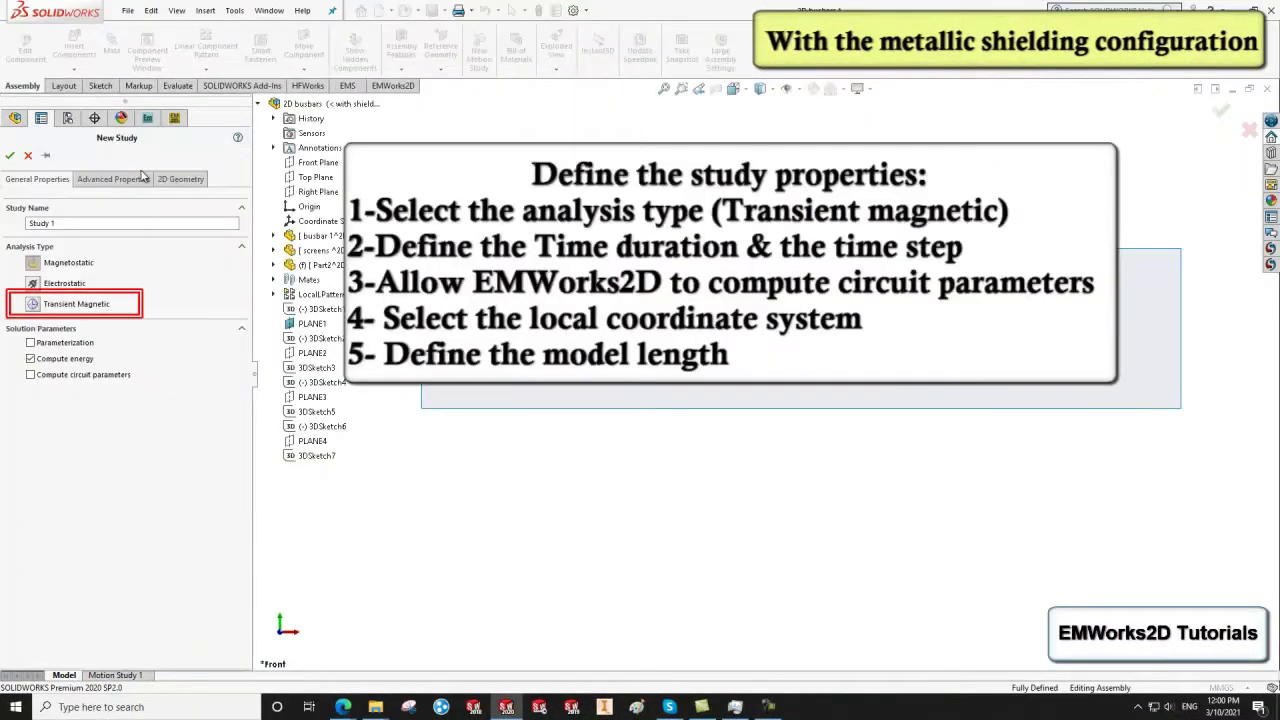
{"action": "left_click", "coordinate": [40, 305]}
{"action": "left_click", "coordinate": [35, 417]}
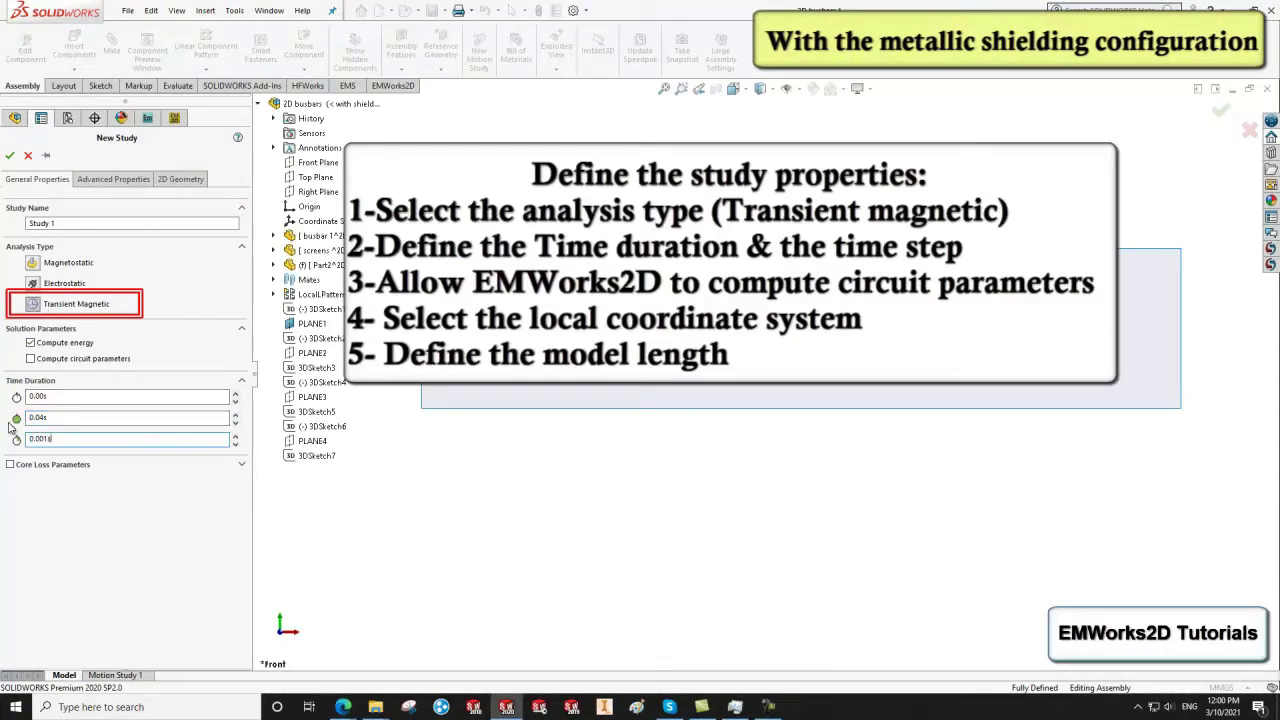
{"action": "left_click", "coordinate": [31, 358]}
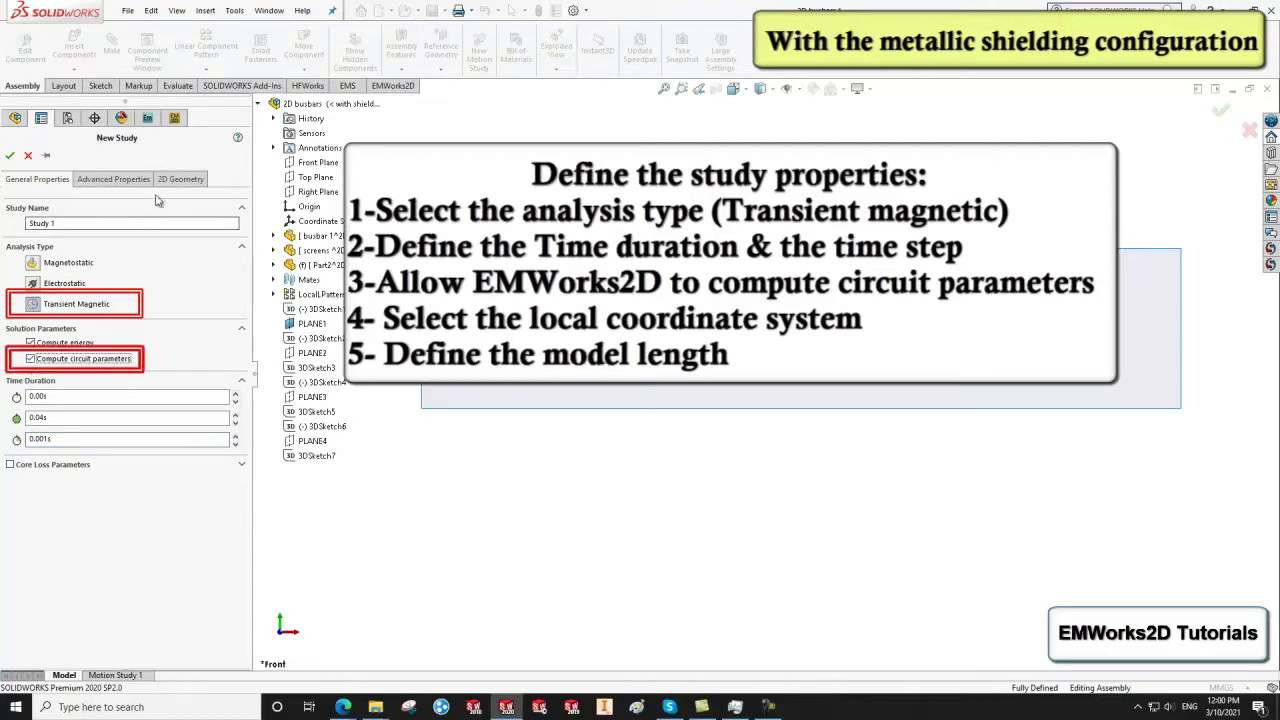
Step: Give the study Coordinate System1 and a 400 mm model length, creating Study 1
{"action": "left_click", "coordinate": [172, 182]}
{"action": "left_click", "coordinate": [143, 244]}
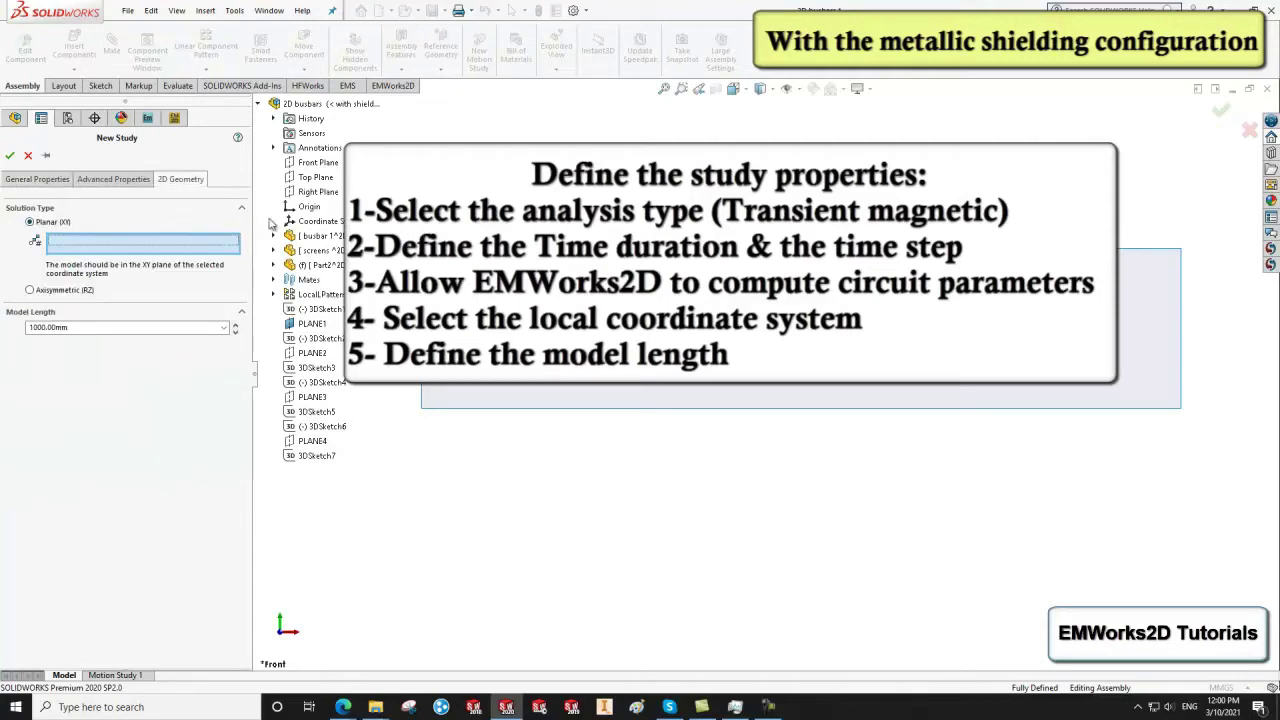
{"action": "left_click", "coordinate": [295, 221]}
{"action": "left_click", "coordinate": [120, 327]}
{"action": "type", "text": "400"}
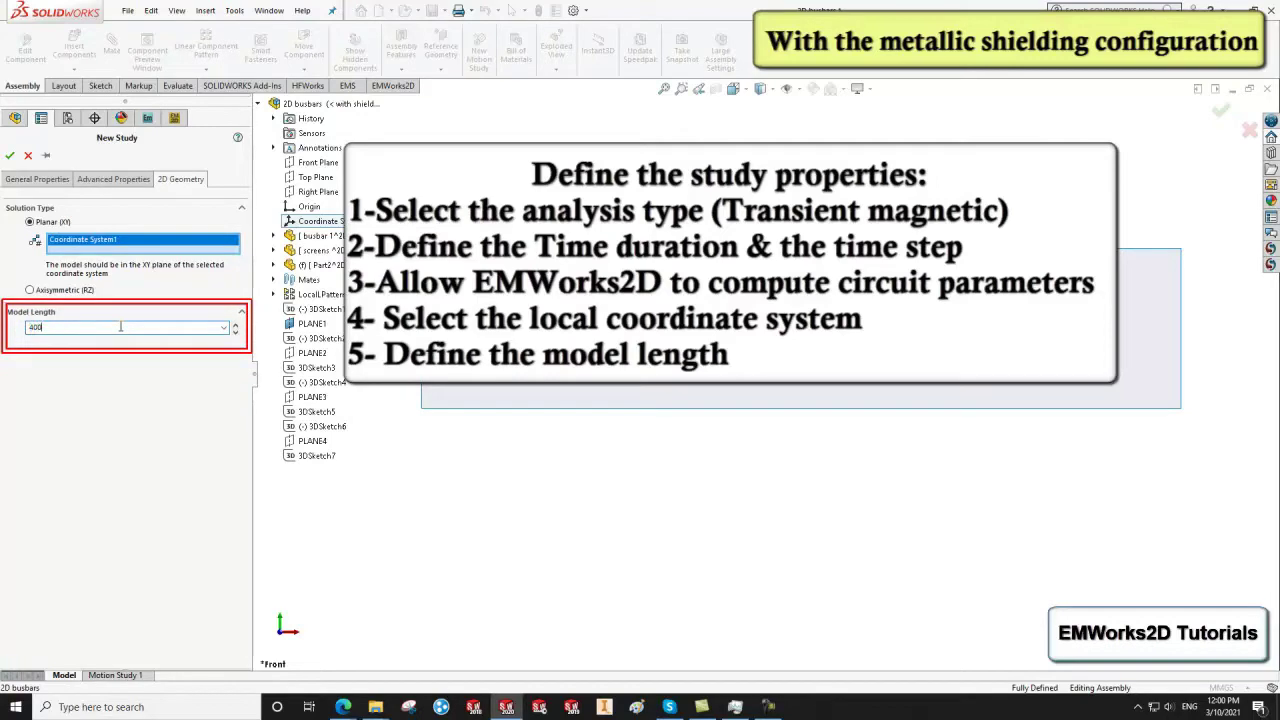
{"action": "left_click", "coordinate": [10, 157]}
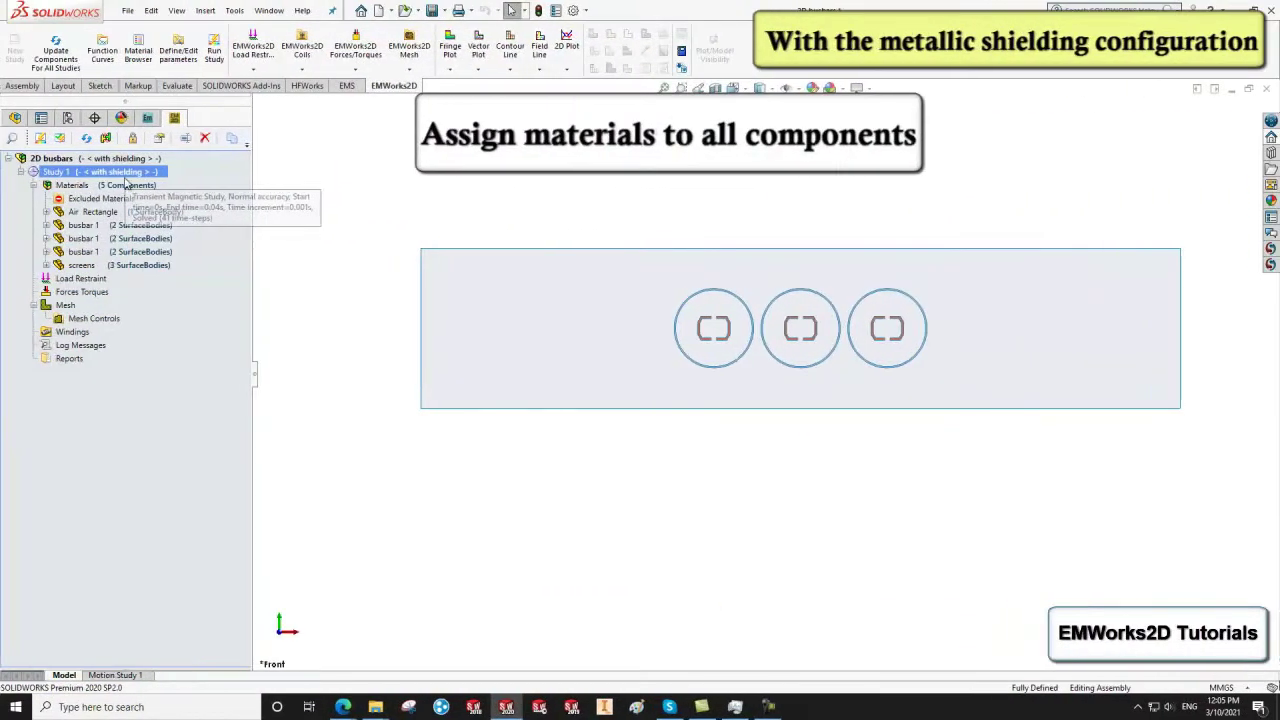
Step: Assign Air to the air rectangle and Copper with eddy effects to the three busbars
{"action": "right_click", "coordinate": [124, 212]}
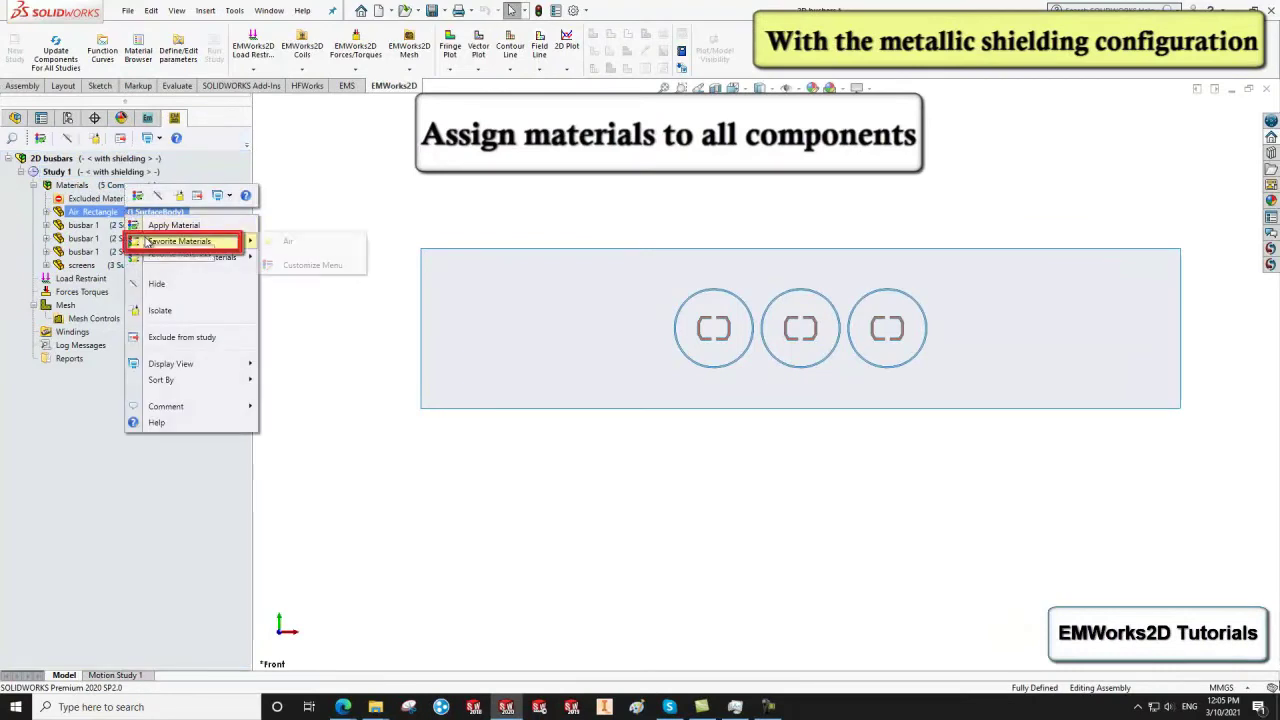
{"action": "left_click", "coordinate": [282, 241]}
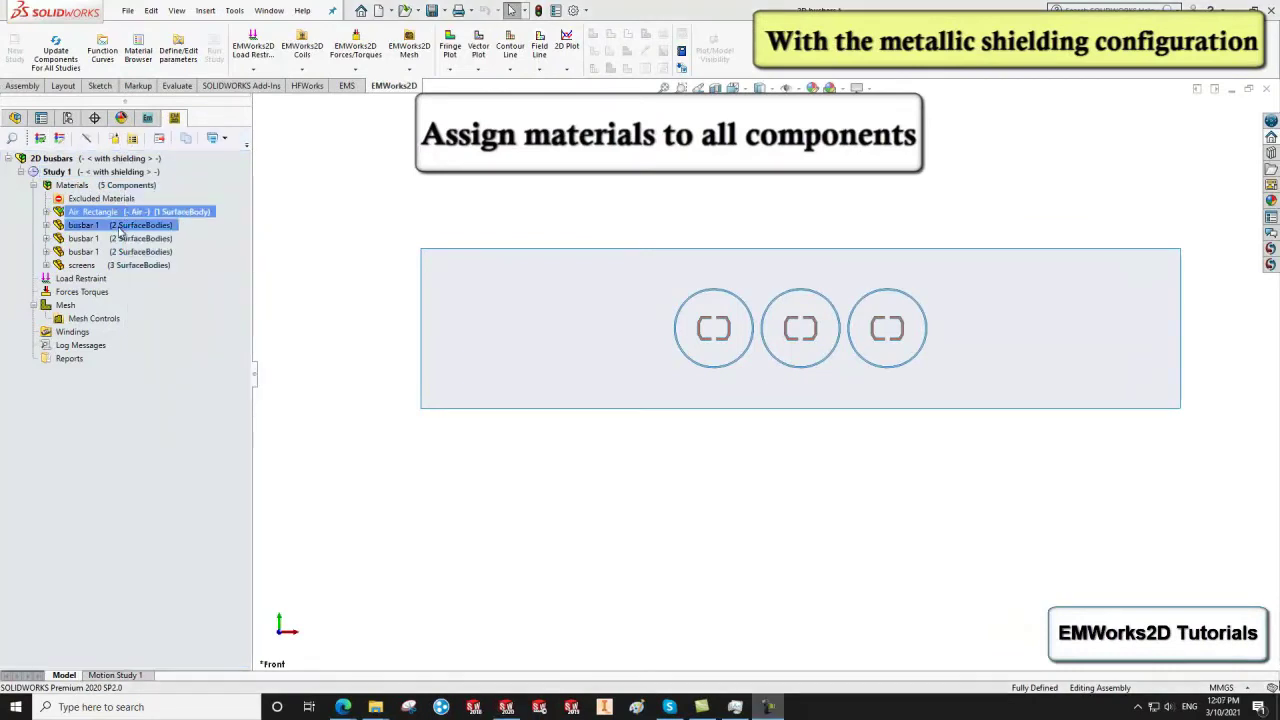
{"action": "left_click", "coordinate": [120, 225]}
{"action": "left_click", "coordinate": [120, 238], "text": "ctrl"}
{"action": "left_click", "coordinate": [120, 251], "text": "ctrl"}
{"action": "right_click", "coordinate": [125, 251]}
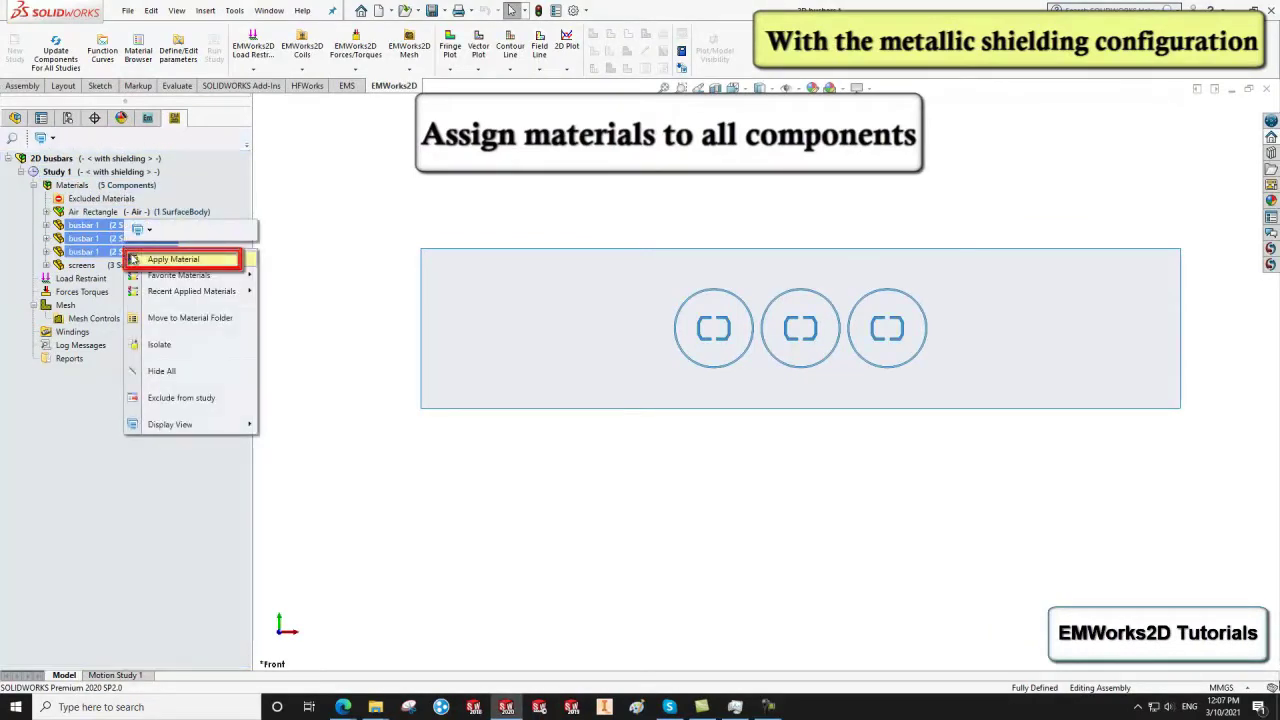
{"action": "left_click", "coordinate": [133, 260]}
{"action": "left_click", "coordinate": [898, 313]}
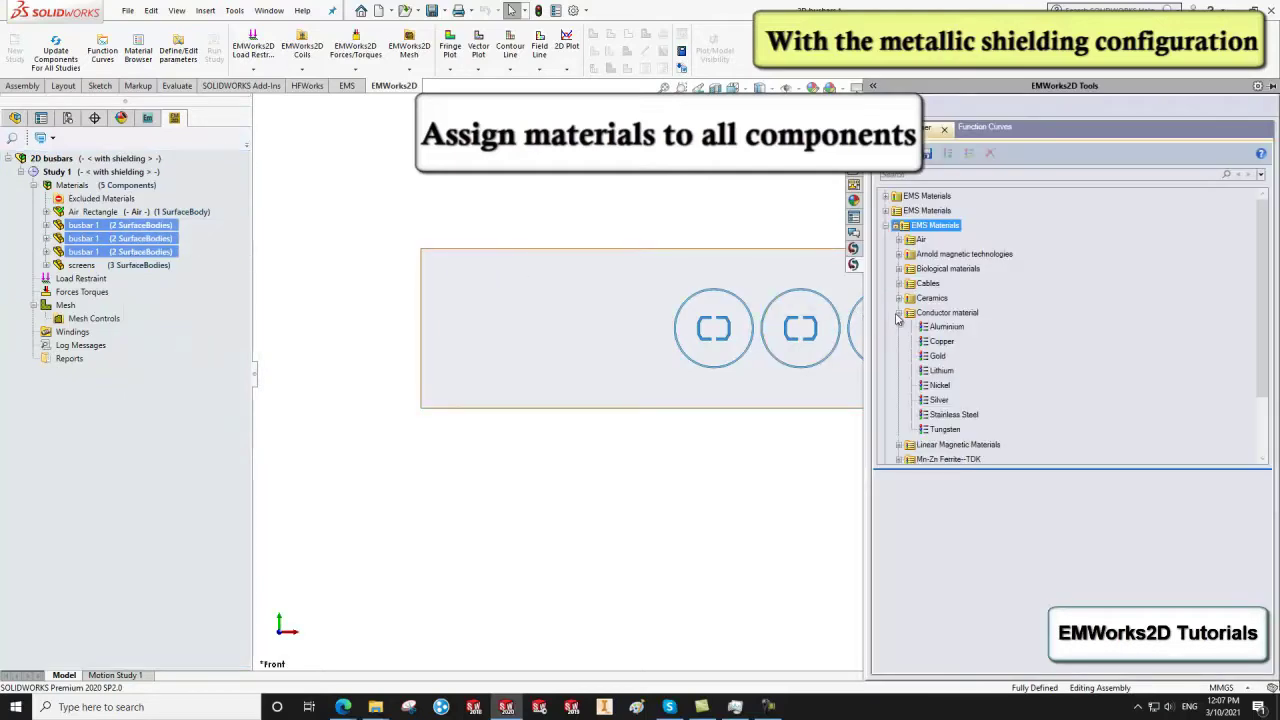
{"action": "left_click", "coordinate": [938, 341]}
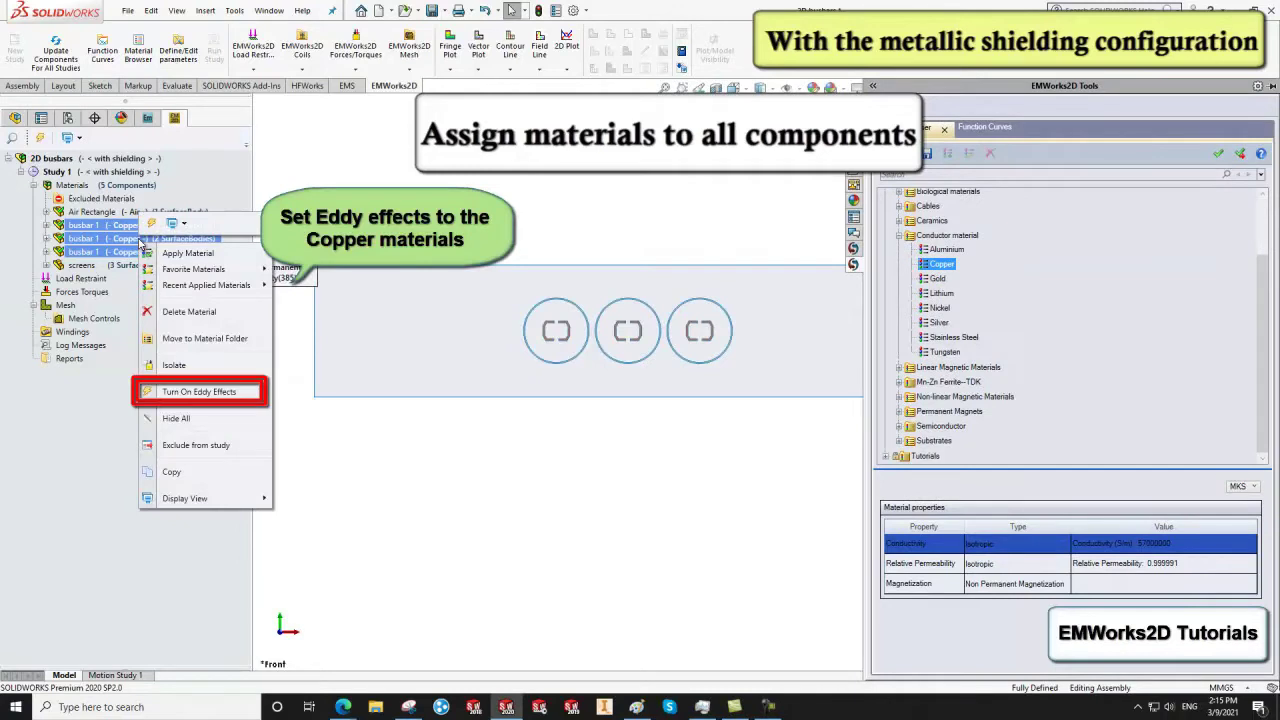
{"action": "left_click", "coordinate": [185, 391]}
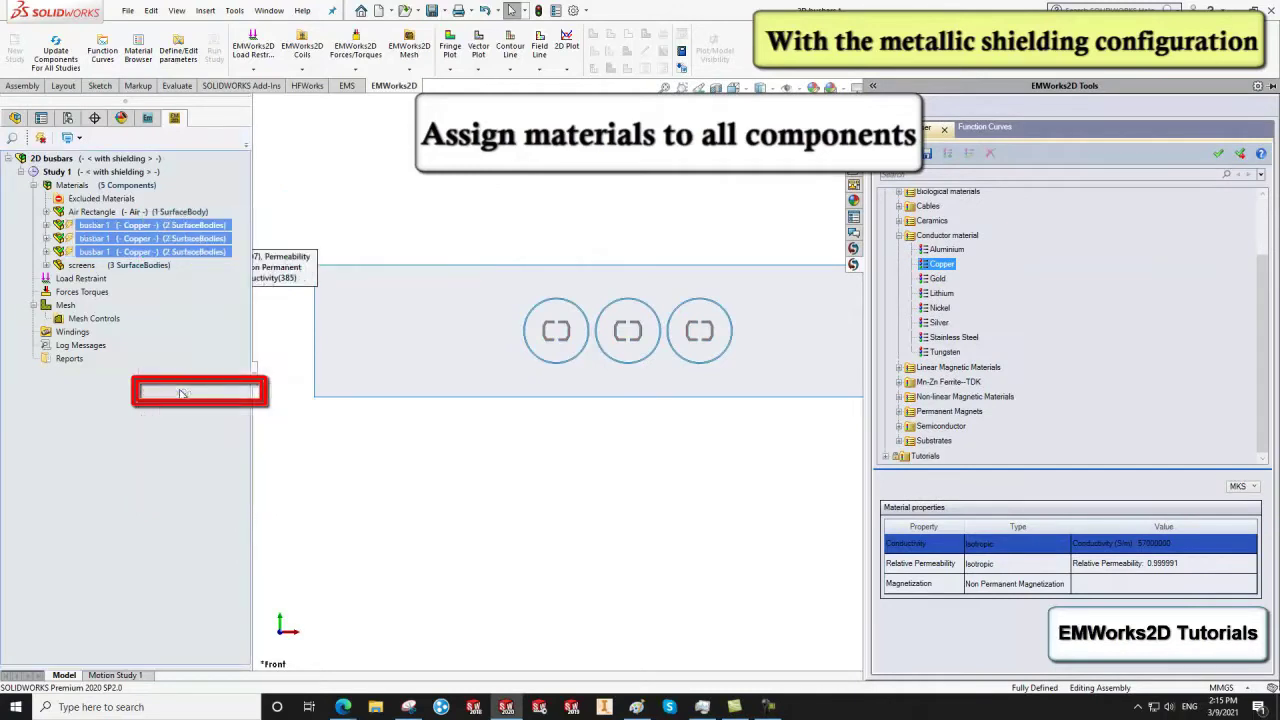
Step: Assign AISI 1010 Steel to the shielding screens
{"action": "right_click", "coordinate": [140, 265]}
{"action": "left_click", "coordinate": [150, 282]}
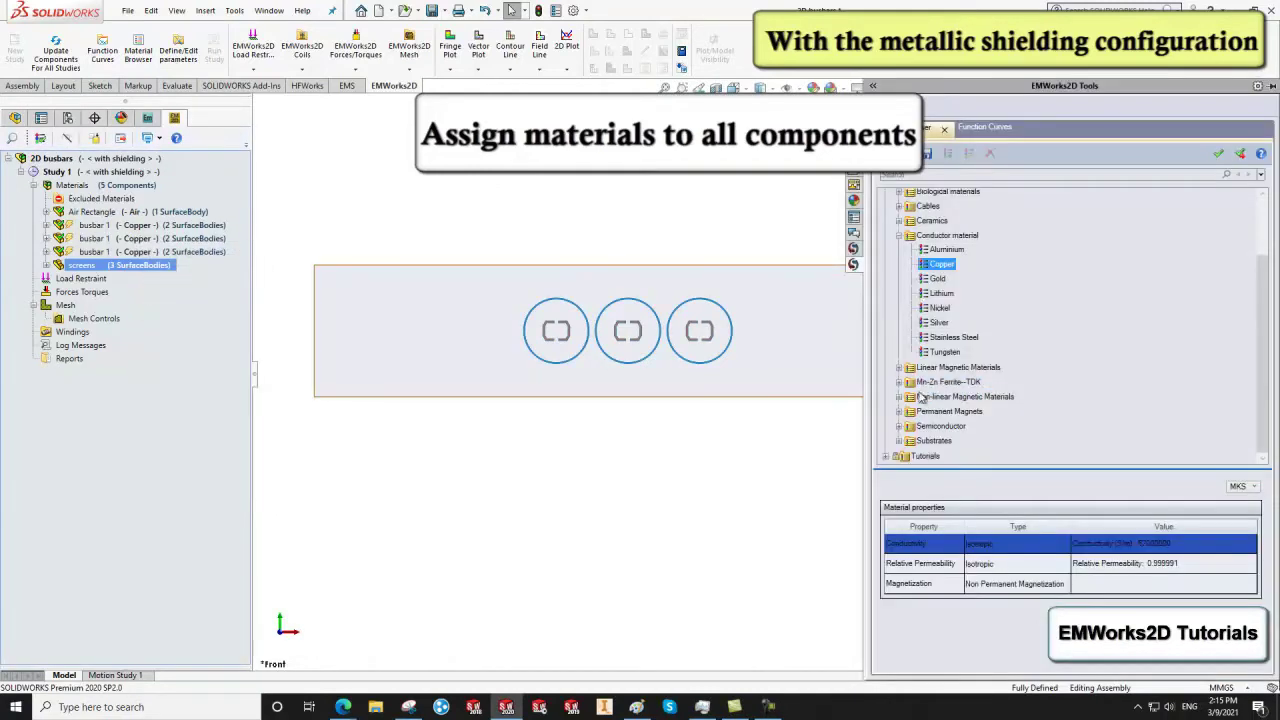
{"action": "double_click", "coordinate": [921, 397]}
{"action": "scroll", "coordinate": [958, 400], "scroll_direction": "down", "scroll_amount": 3}
{"action": "left_click", "coordinate": [958, 357]}
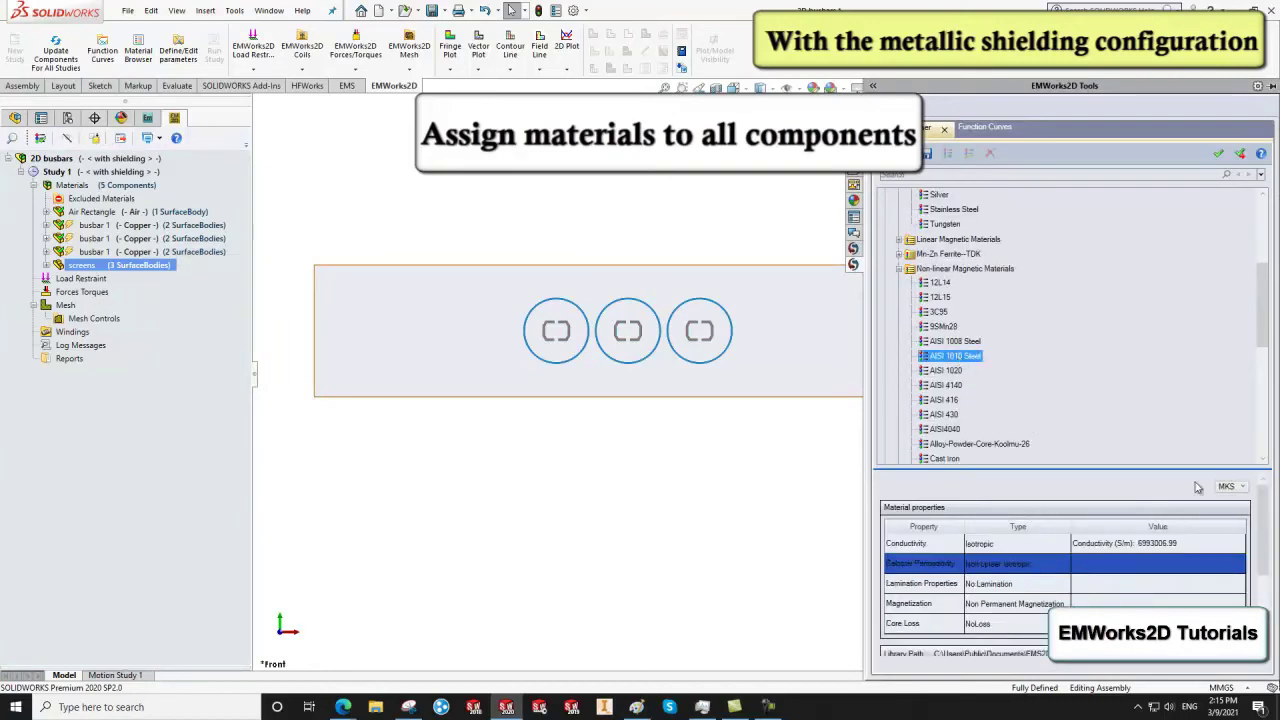
{"action": "scroll", "coordinate": [1198, 487], "scroll_direction": "down", "scroll_amount": 3}
{"action": "scroll", "coordinate": [1198, 487], "scroll_direction": "down", "scroll_amount": 3}
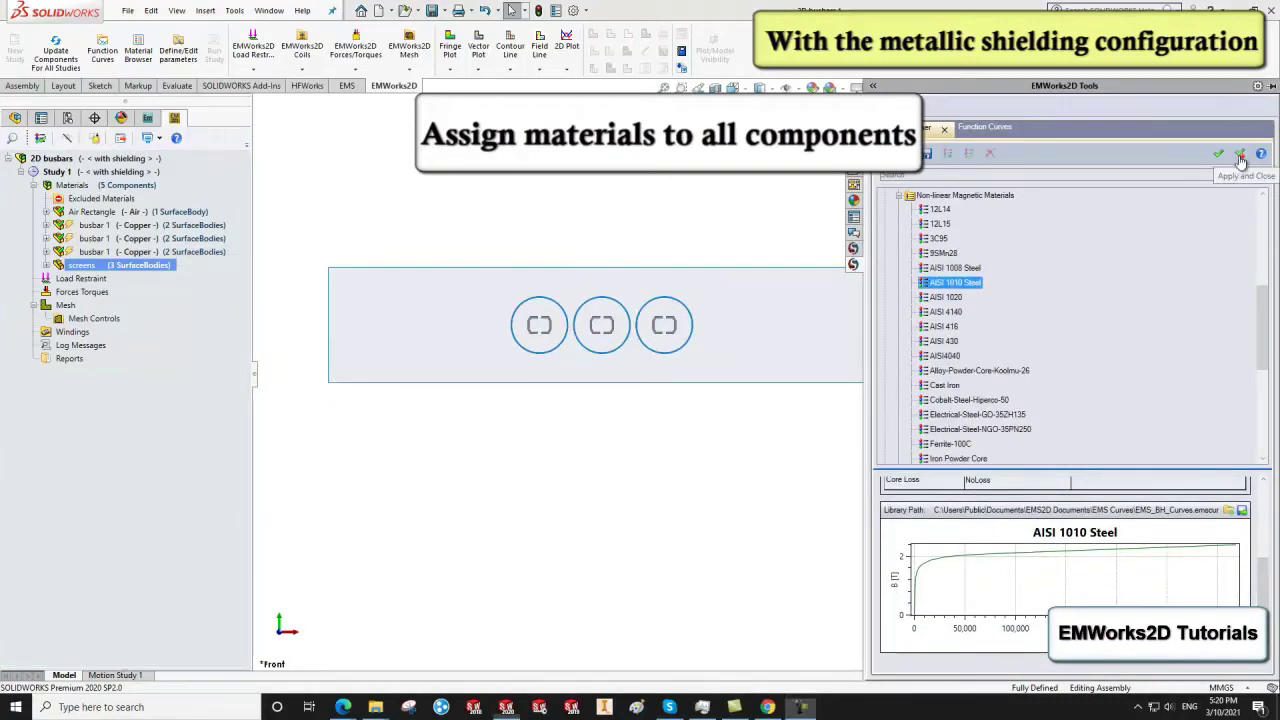
{"action": "left_click", "coordinate": [1240, 158]}
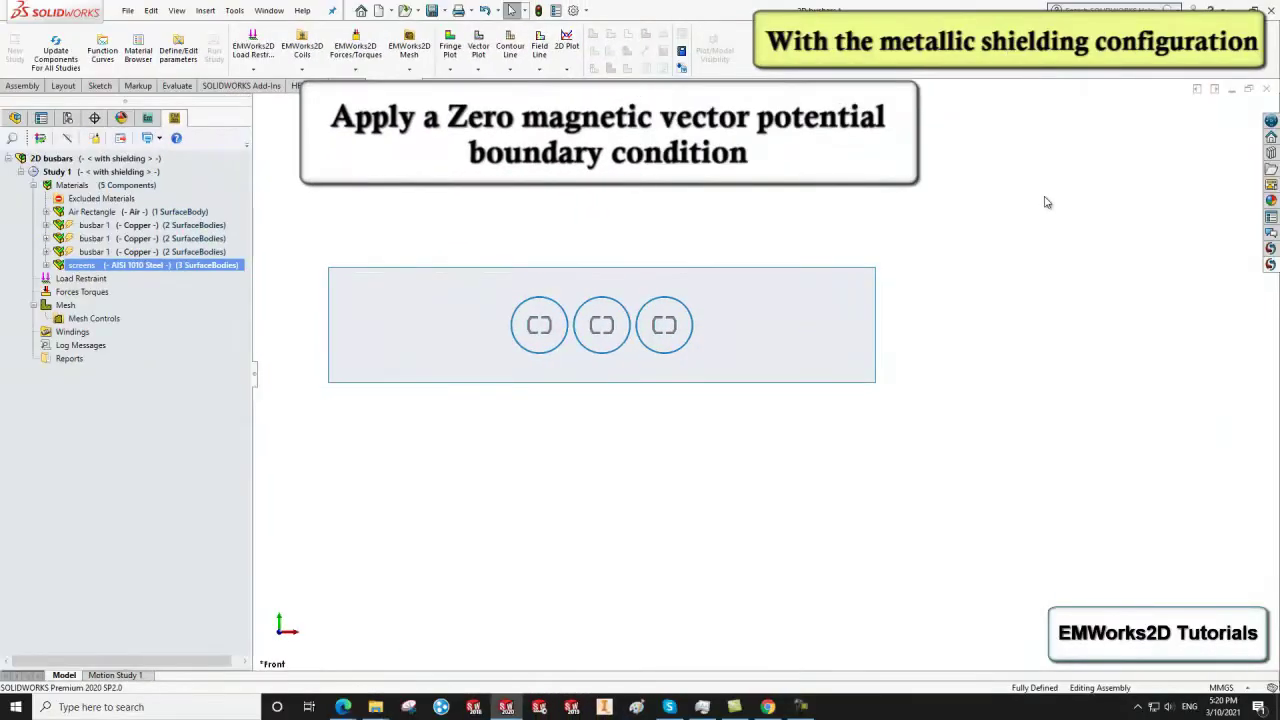
Step: Apply a 0 Weber/m magnetic vector potential boundary to all four air-rectangle edges
{"action": "right_click", "coordinate": [95, 279]}
{"action": "left_click", "coordinate": [115, 328]}
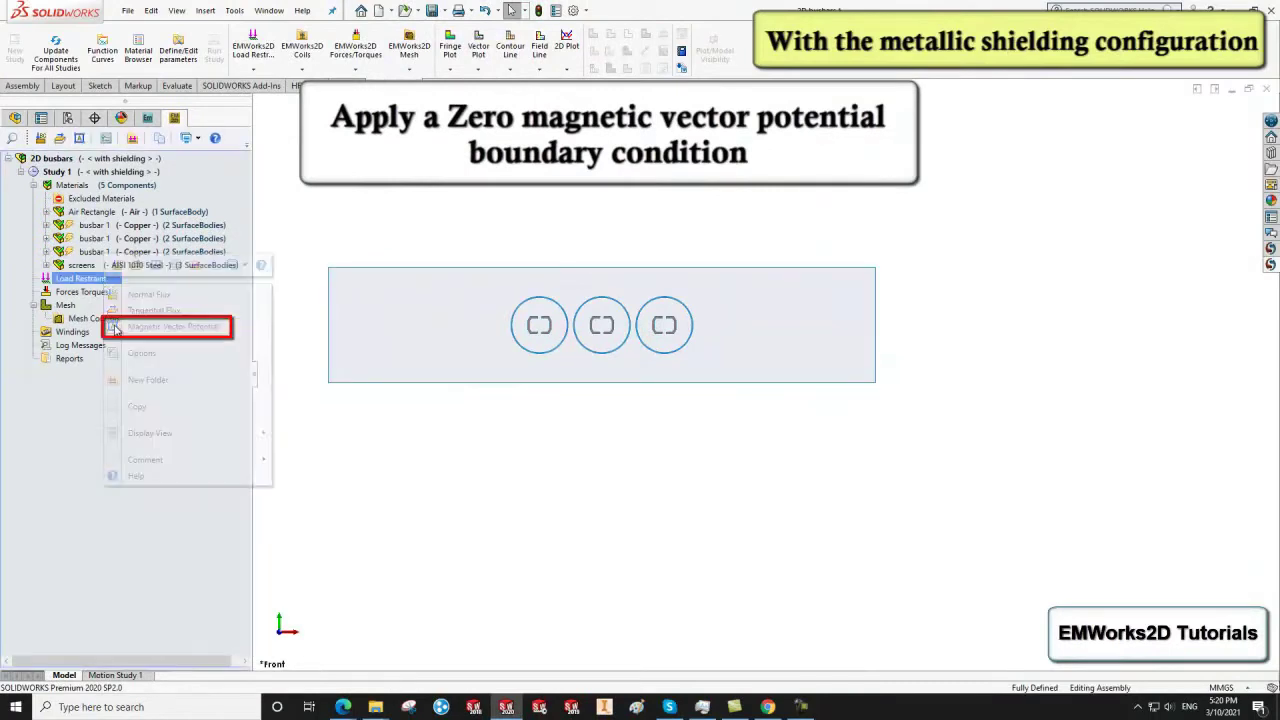
{"action": "left_click", "coordinate": [329, 300]}
{"action": "left_click", "coordinate": [875, 335]}
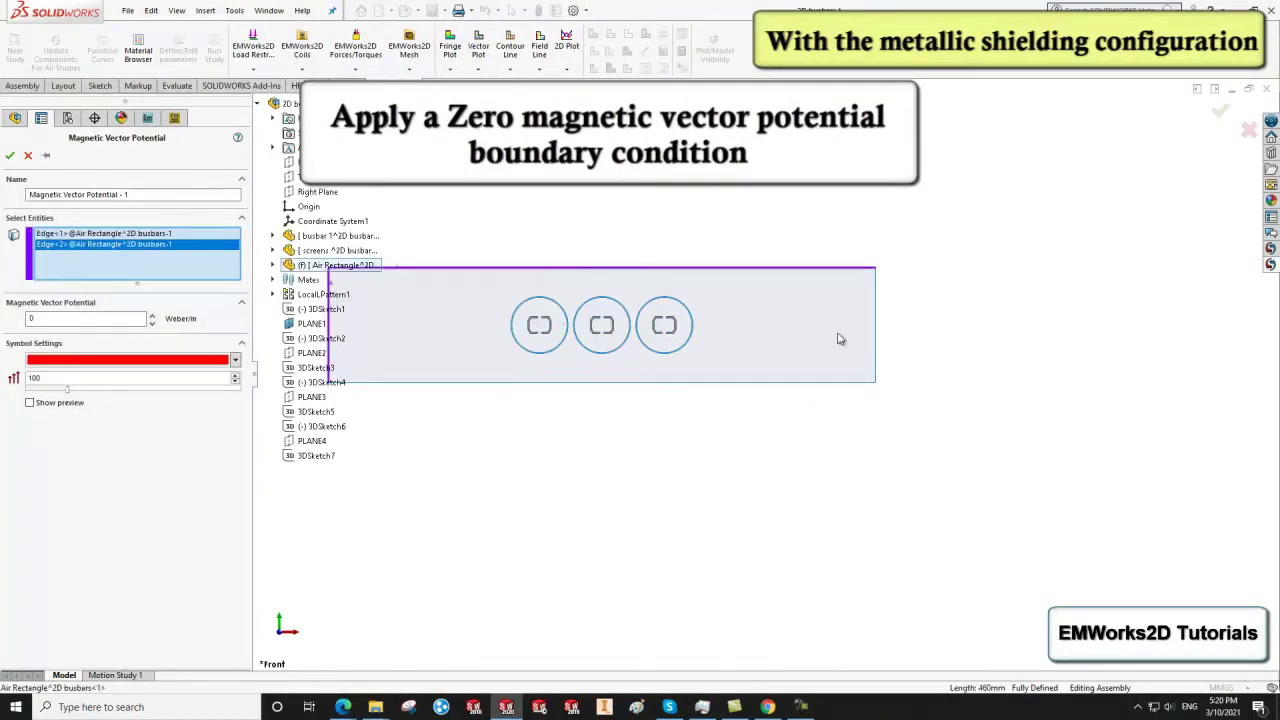
{"action": "left_click", "coordinate": [875, 340]}
{"action": "left_click", "coordinate": [845, 382]}
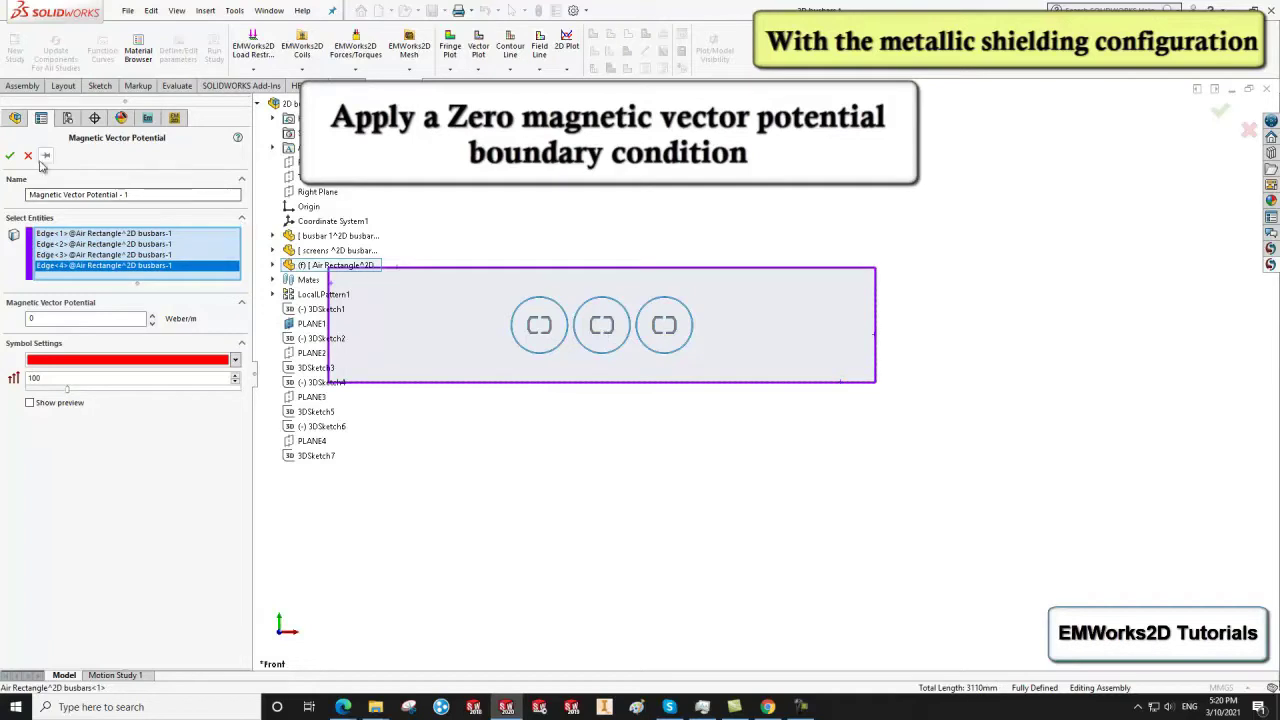
{"action": "left_click", "coordinate": [9, 155]}
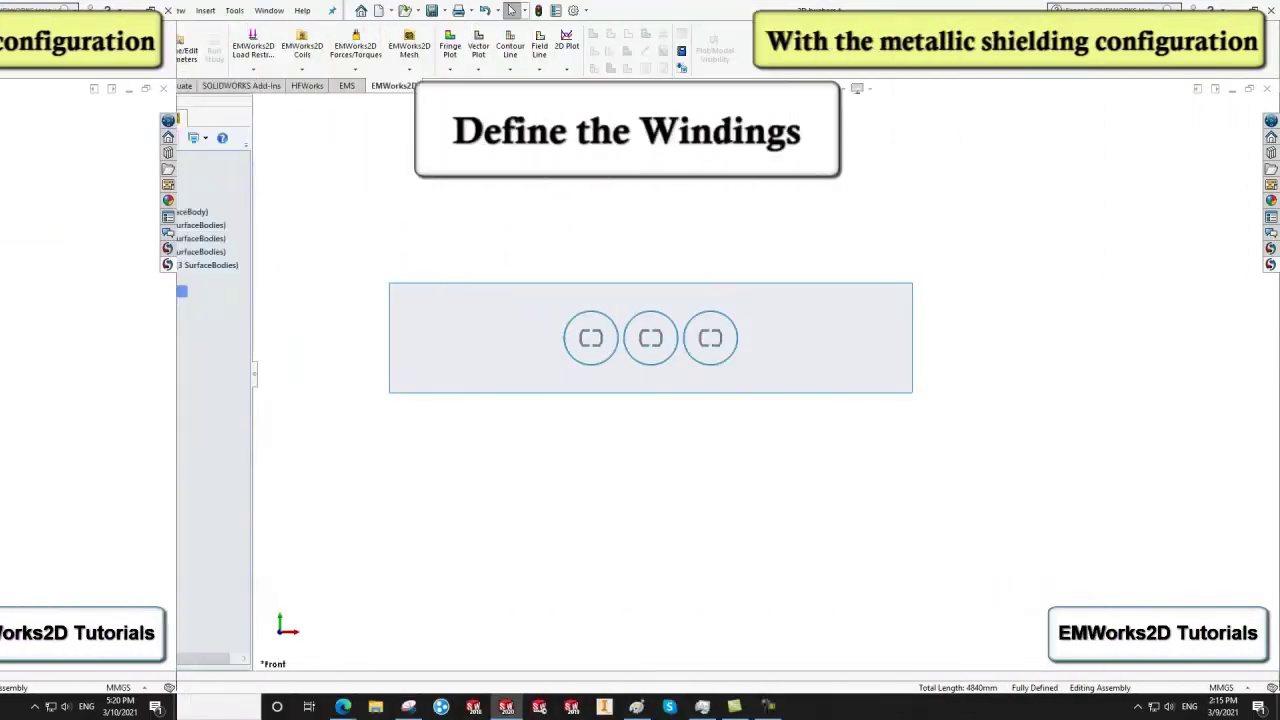
Step: Add the first winding with a sinusoidal 50 Hz, 3000 A, 0 A offset current source
{"action": "right_click", "coordinate": [55, 312]}
{"action": "left_click", "coordinate": [82, 352]}
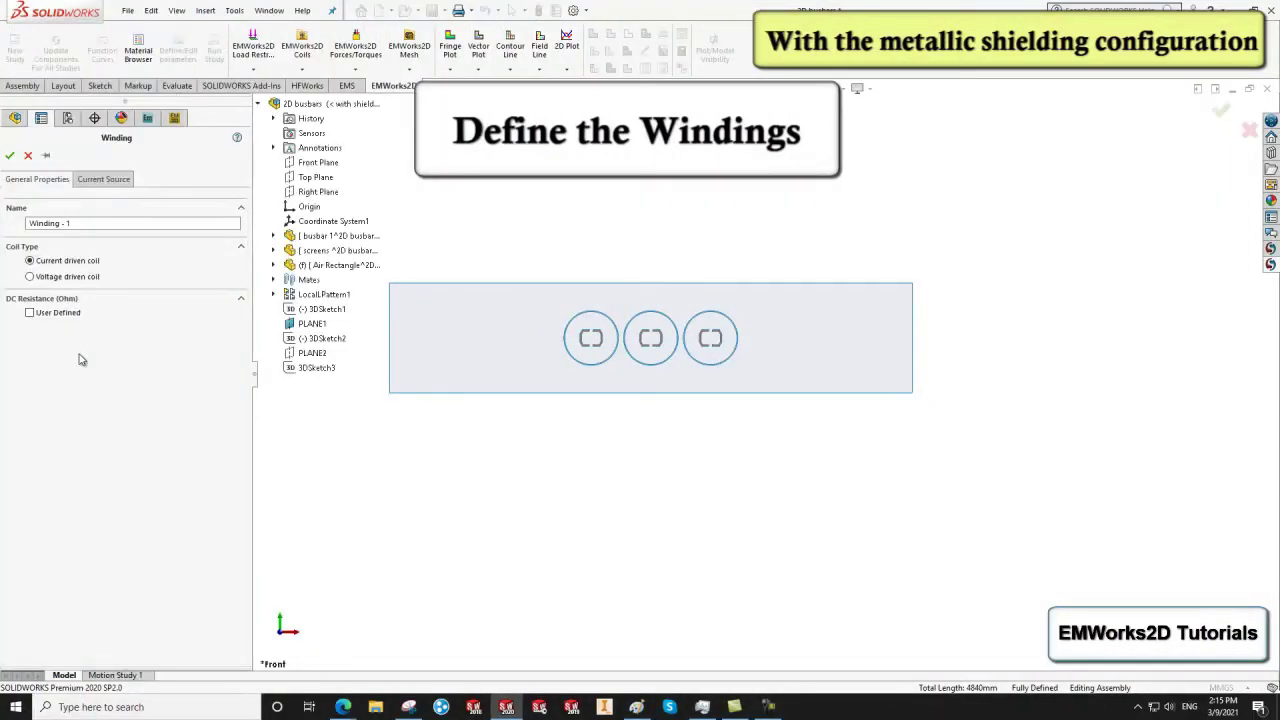
{"action": "left_click", "coordinate": [104, 180]}
{"action": "left_click", "coordinate": [101, 231]}
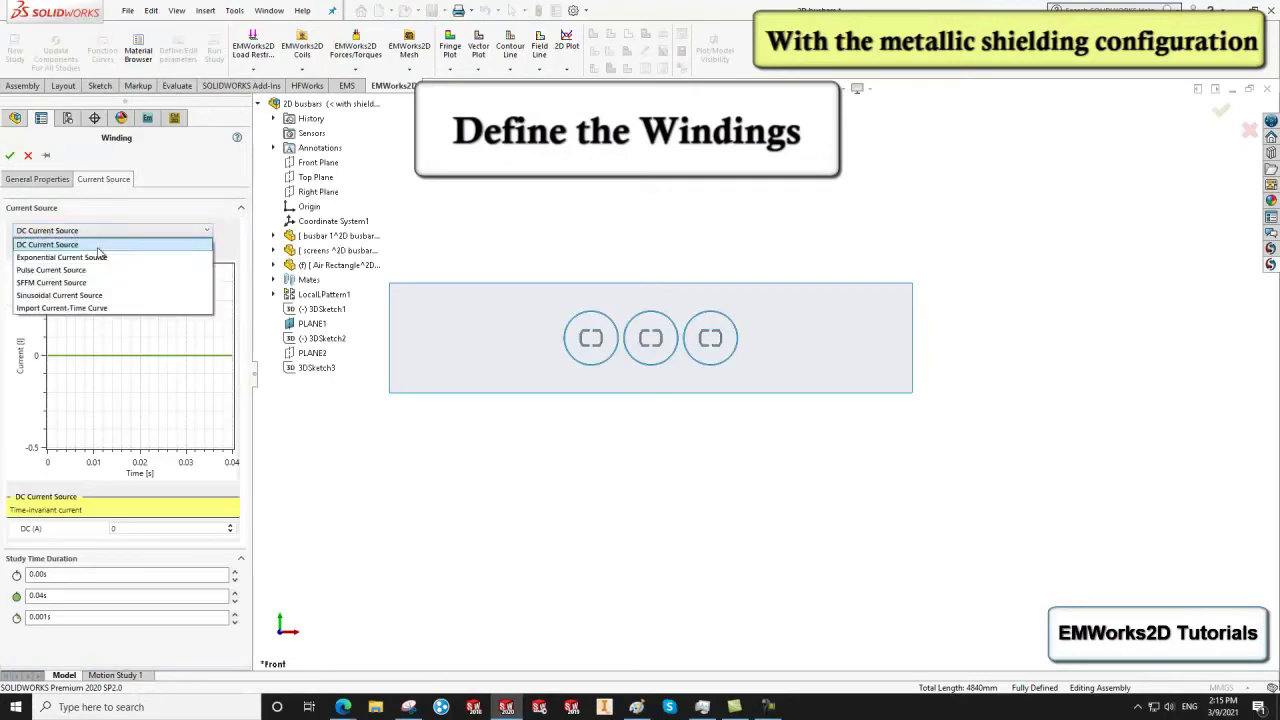
{"action": "left_click", "coordinate": [93, 295]}
{"action": "double_click", "coordinate": [156, 490]}
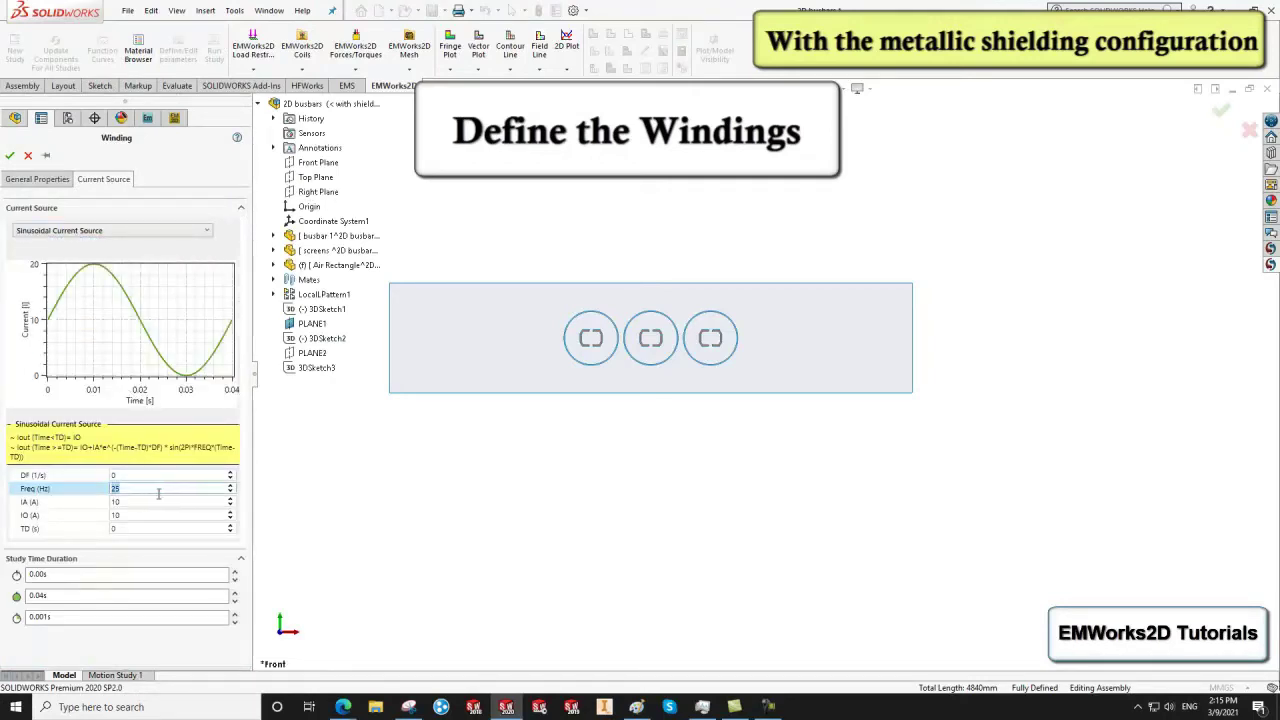
{"action": "double_click", "coordinate": [170, 502]}
{"action": "type", "text": "3000"}
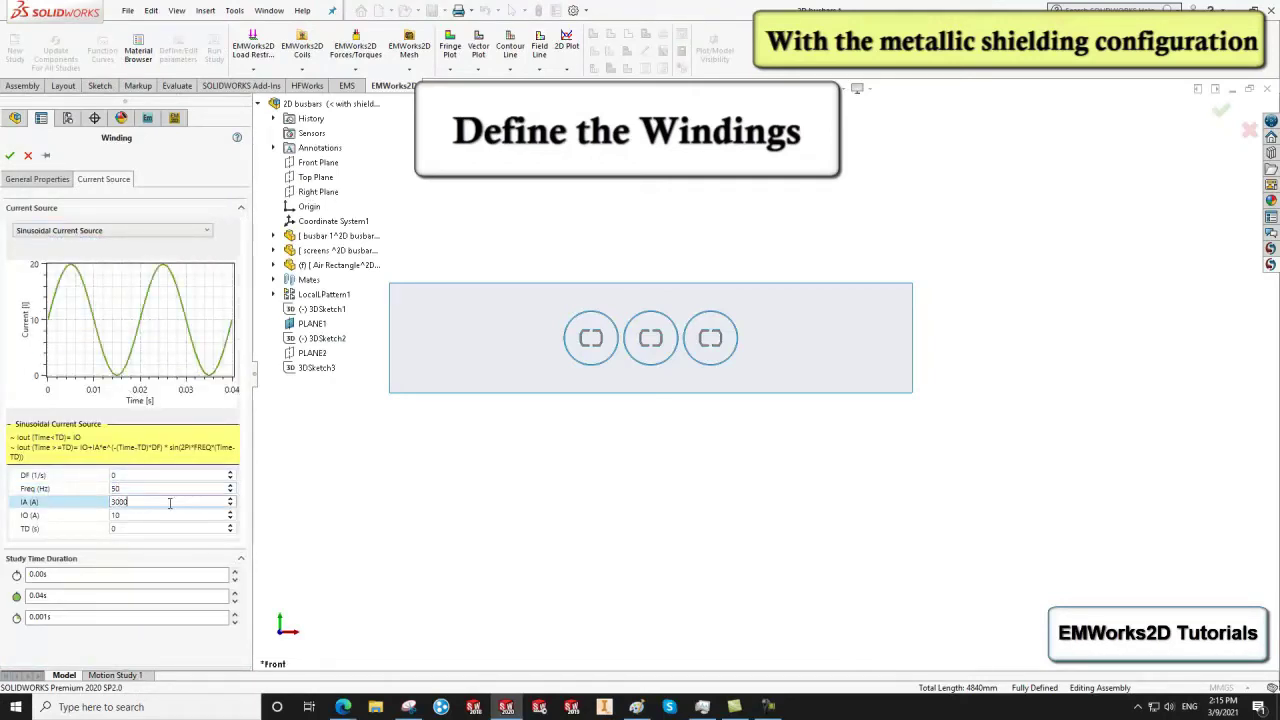
{"action": "double_click", "coordinate": [172, 515]}
{"action": "type", "text": "0"}
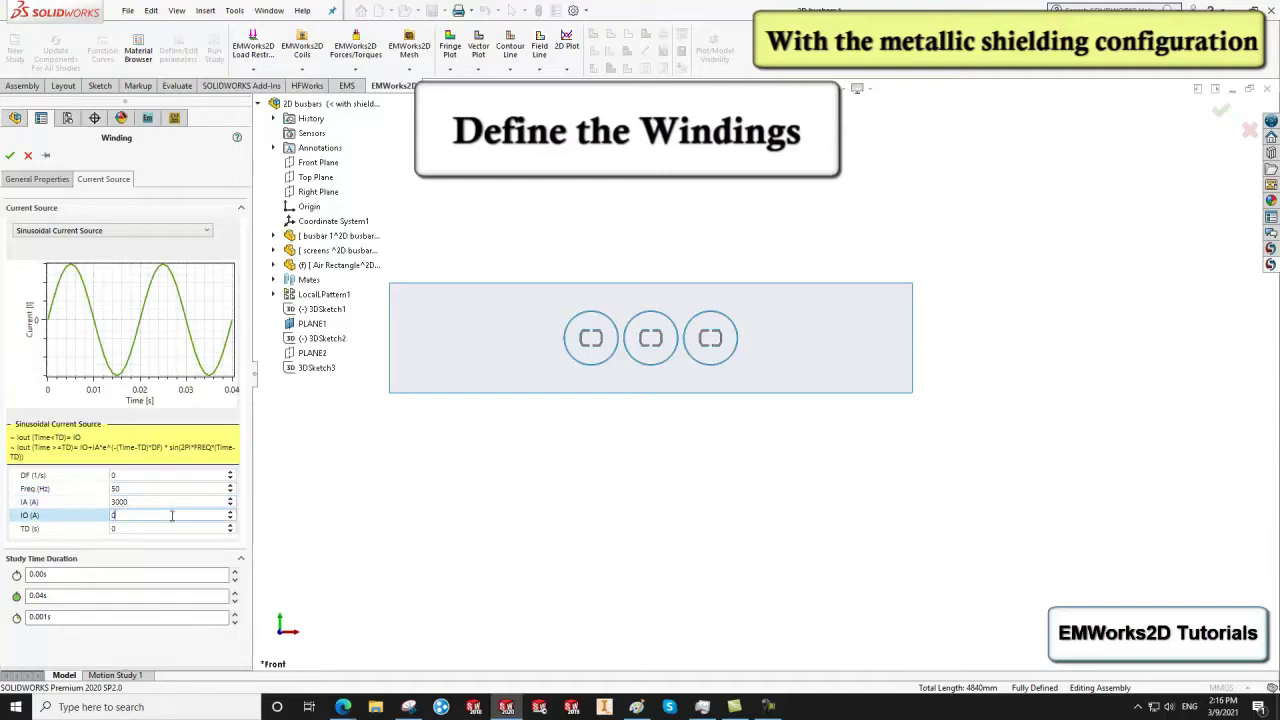
{"action": "left_click", "coordinate": [45, 155]}
{"action": "left_click", "coordinate": [9, 155]}
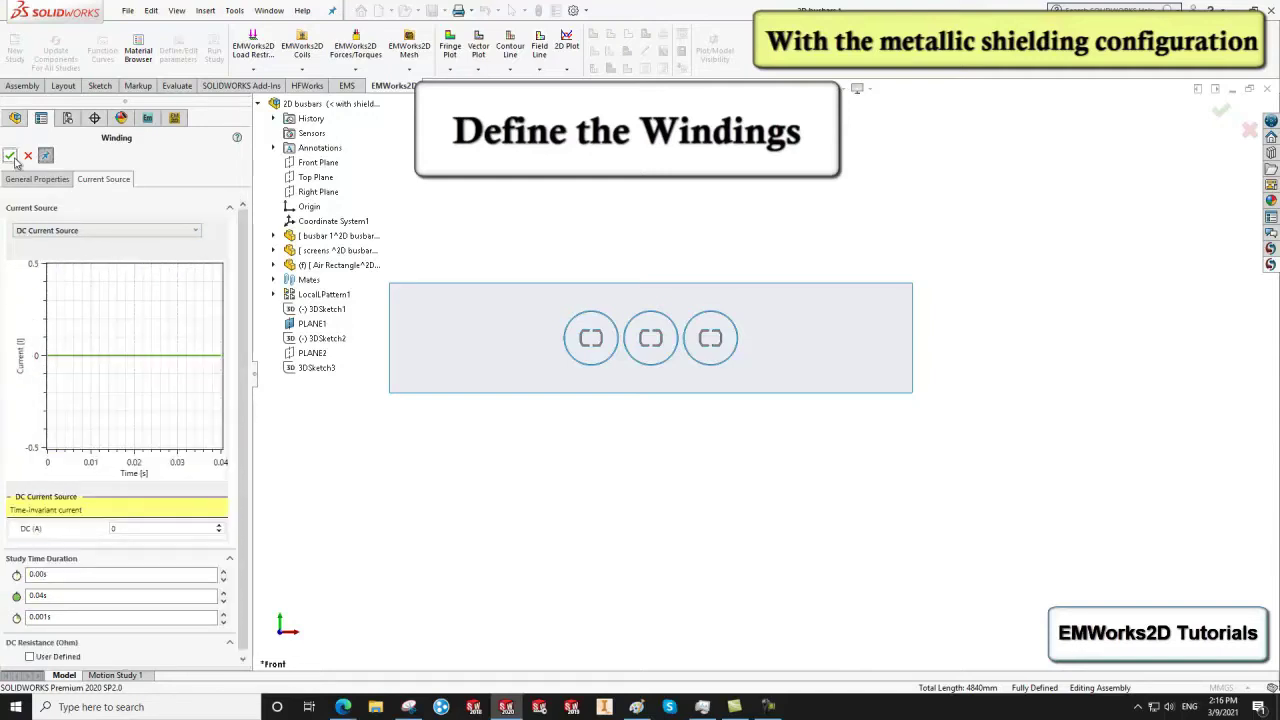
Step: Give the second winding a sinusoidal 50 Hz, 3000 A, 0 A offset current delayed 0.00666 s
{"action": "left_click", "coordinate": [22, 180]}
{"action": "left_click", "coordinate": [103, 179]}
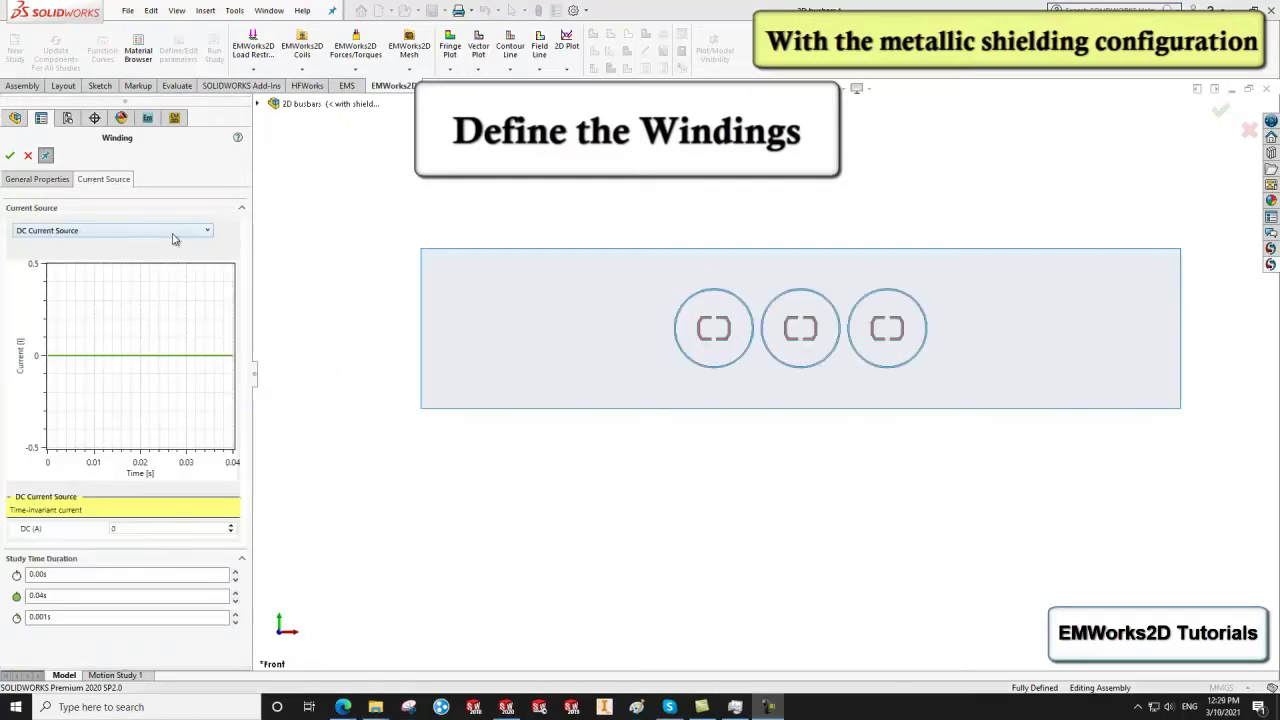
{"action": "left_click", "coordinate": [171, 231]}
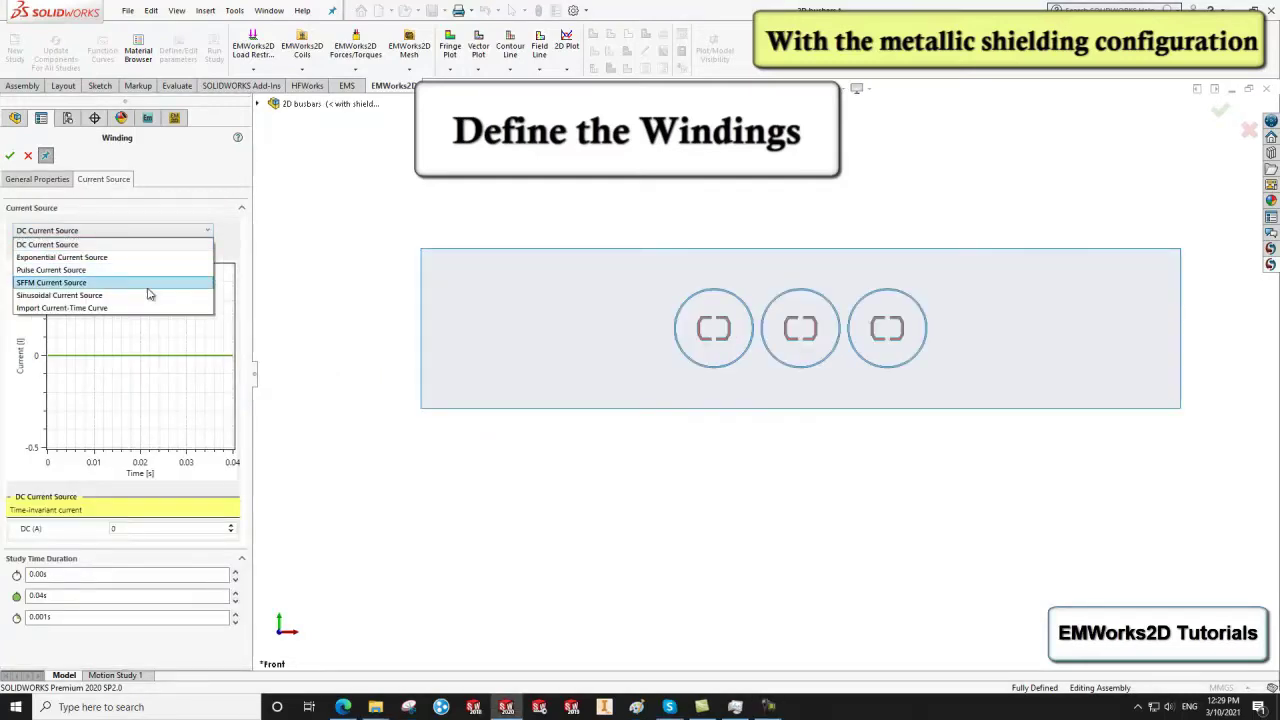
{"action": "left_click", "coordinate": [148, 295]}
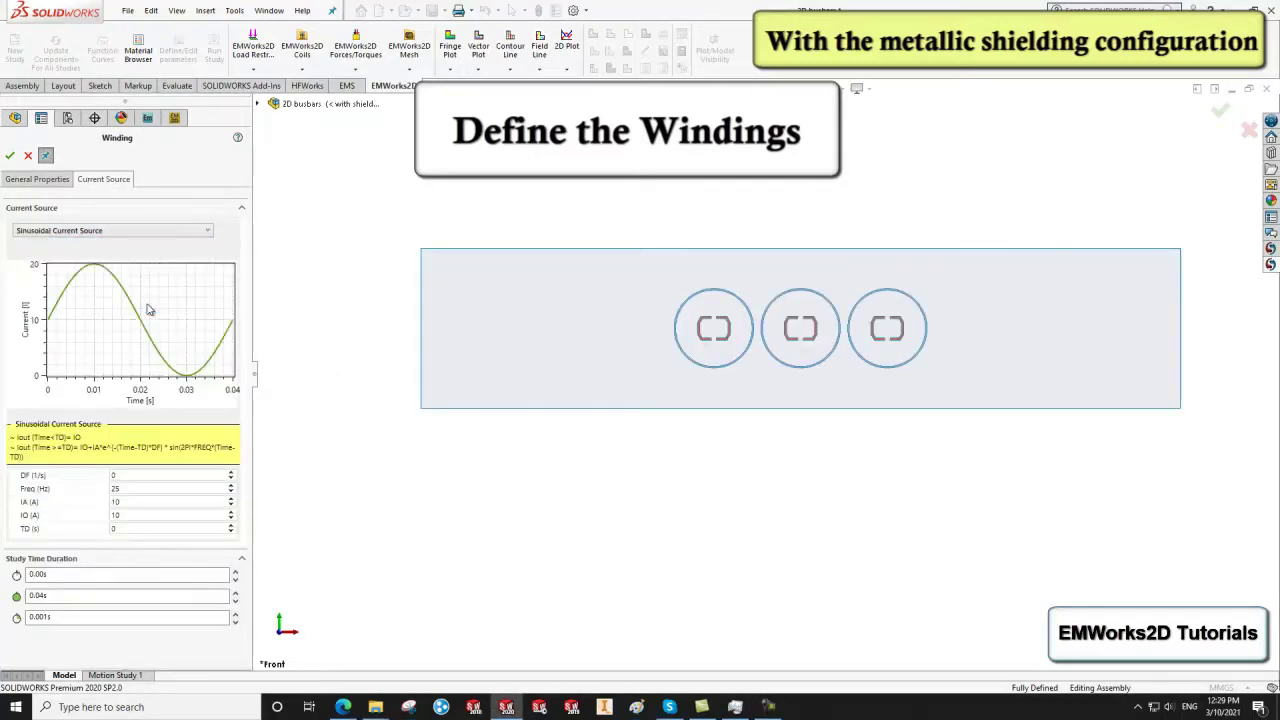
{"action": "double_click", "coordinate": [127, 488]}
{"action": "type", "text": "50"}
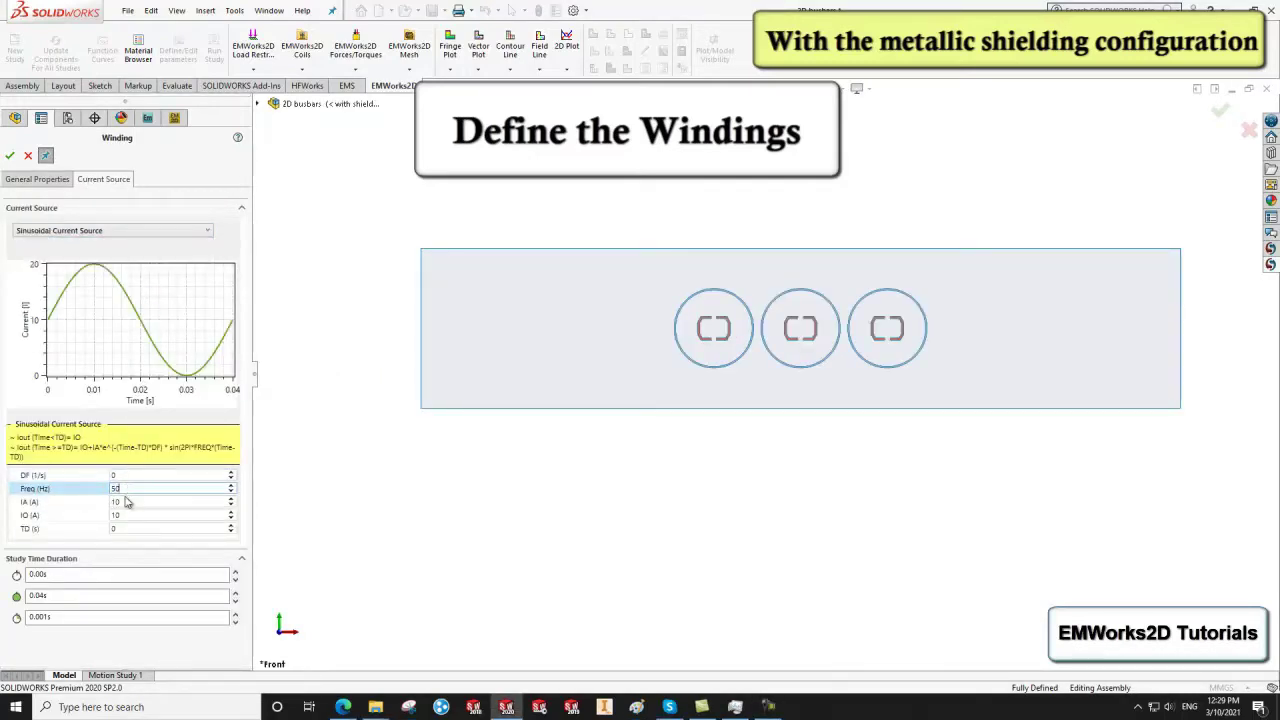
{"action": "double_click", "coordinate": [126, 501]}
{"action": "type", "text": "300"}
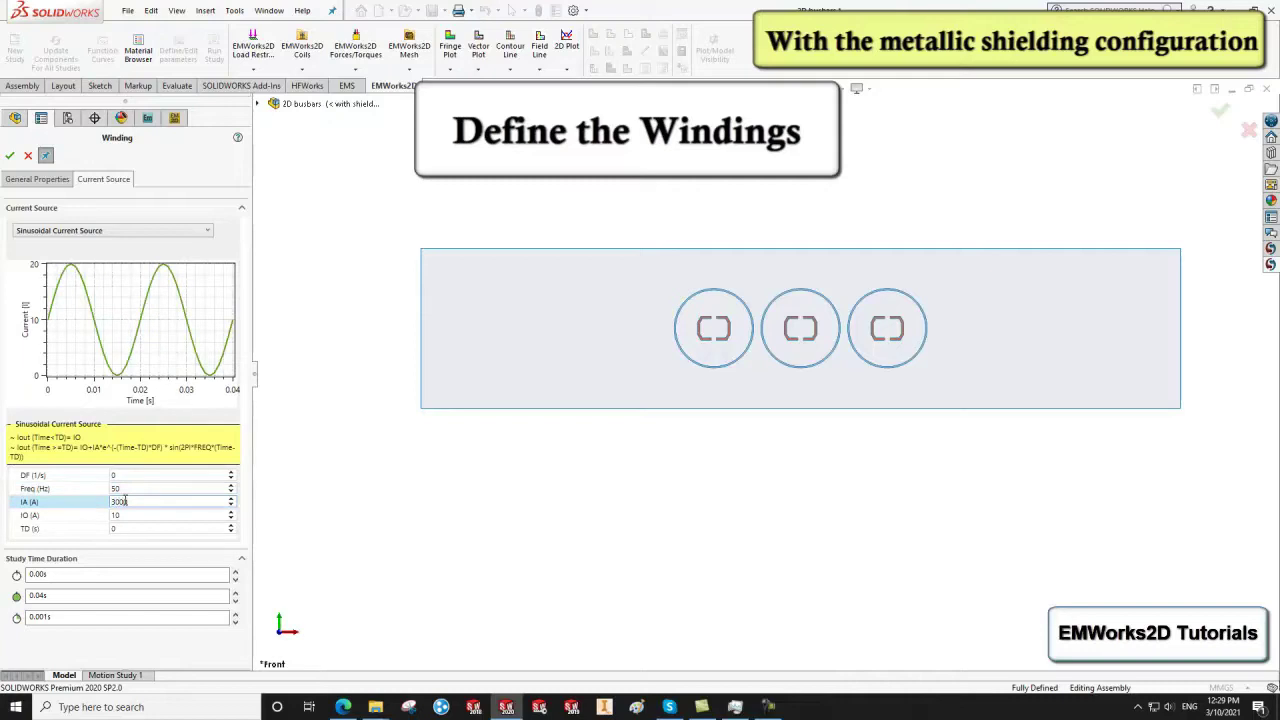
{"action": "double_click", "coordinate": [123, 515]}
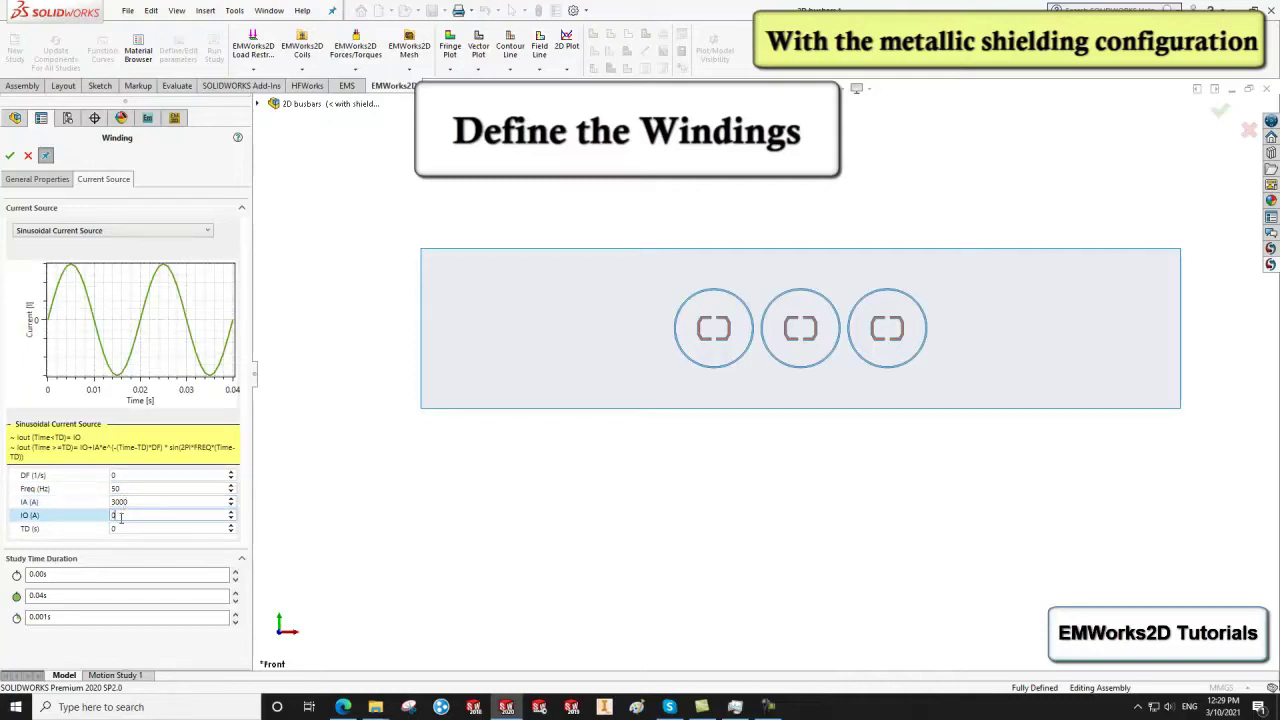
{"action": "double_click", "coordinate": [123, 528]}
{"action": "type", "text": ".00666"}
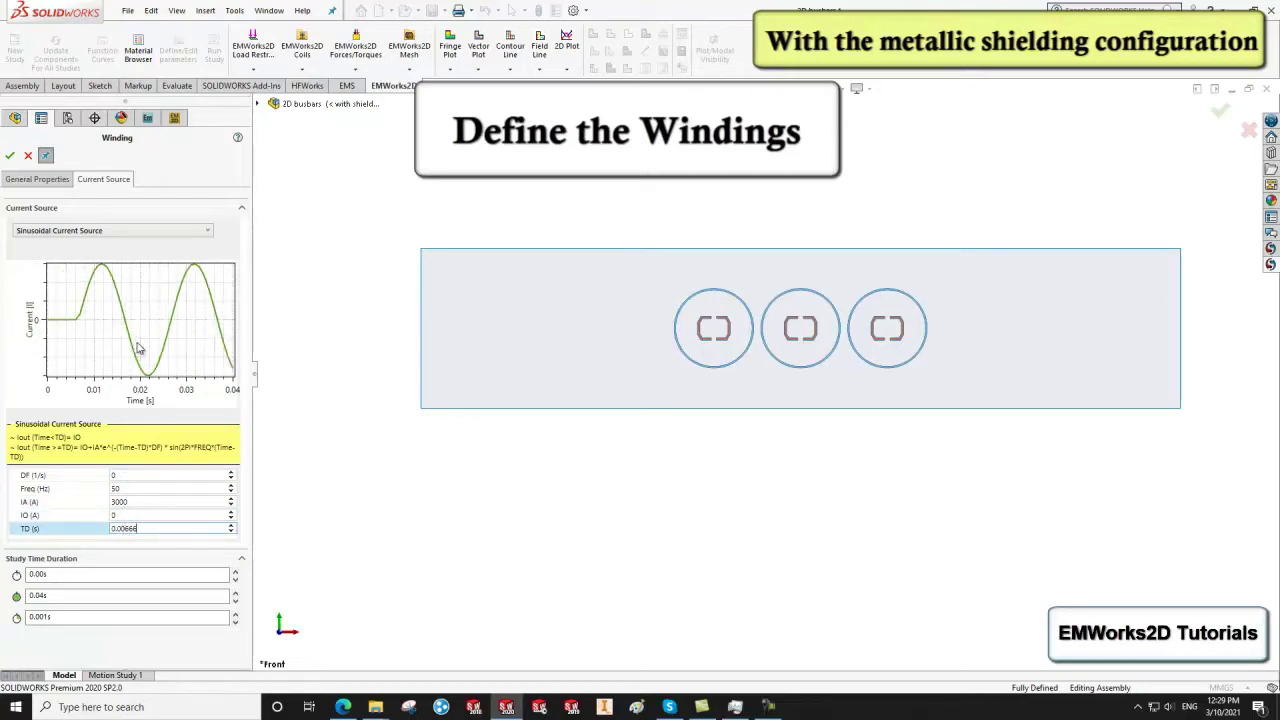
Step: Accept the second winding and define Winding - 3: 50 Hz, 3000 A sinusoid, 0.01333 s delay
{"action": "left_click", "coordinate": [9, 155]}
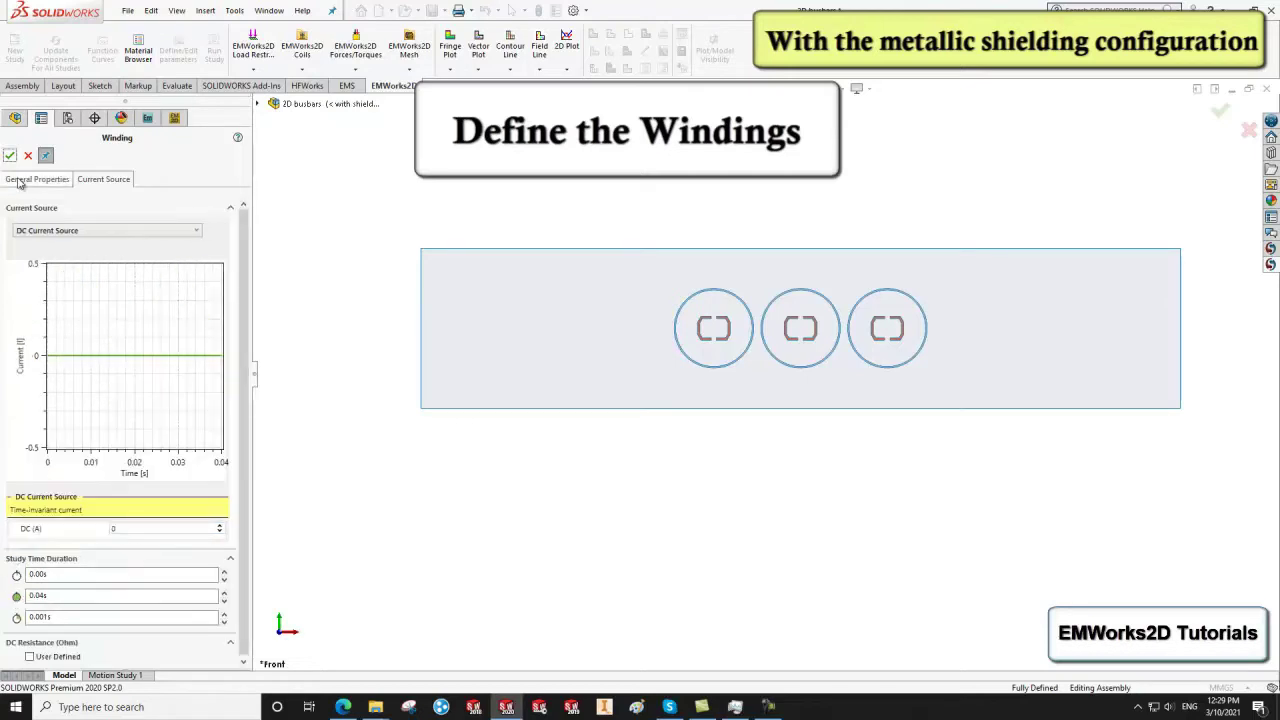
{"action": "left_click", "coordinate": [37, 179]}
{"action": "left_click", "coordinate": [101, 182]}
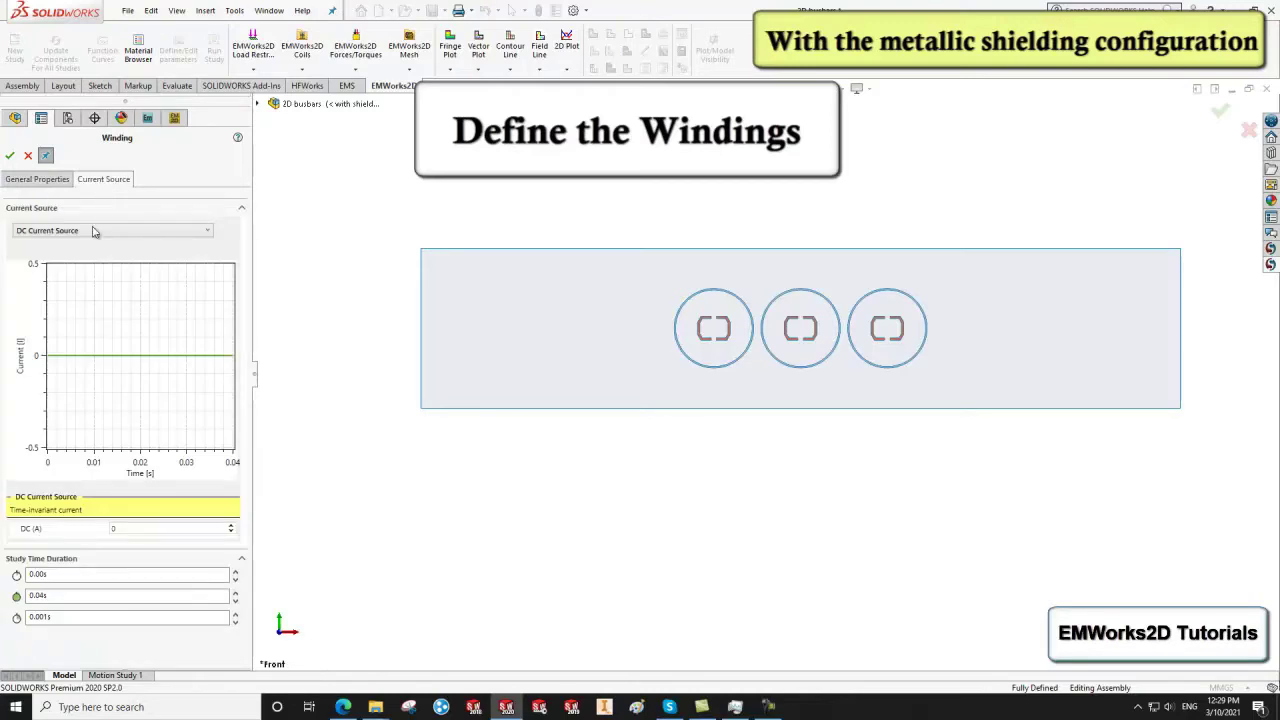
{"action": "left_click", "coordinate": [96, 234]}
{"action": "left_click", "coordinate": [80, 289]}
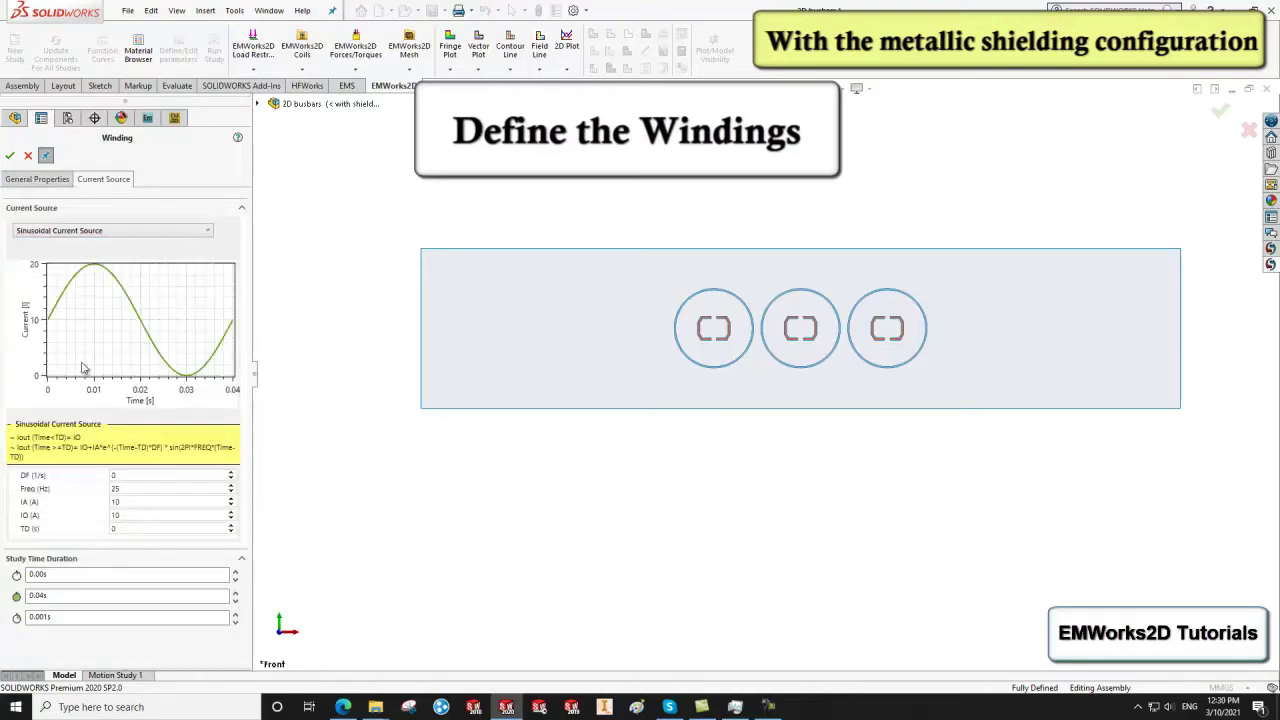
{"action": "left_click", "coordinate": [121, 488]}
{"action": "type", "text": "50"}
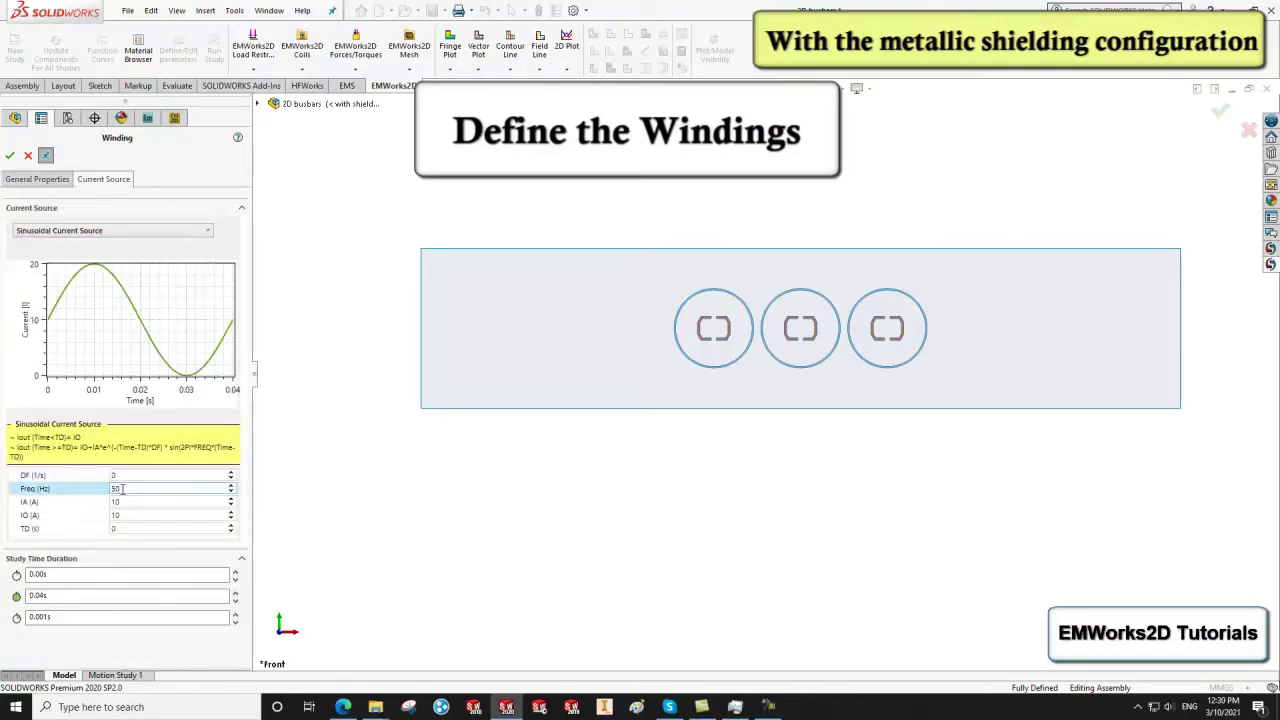
{"action": "left_click", "coordinate": [124, 501]}
{"action": "type", "text": "3000"}
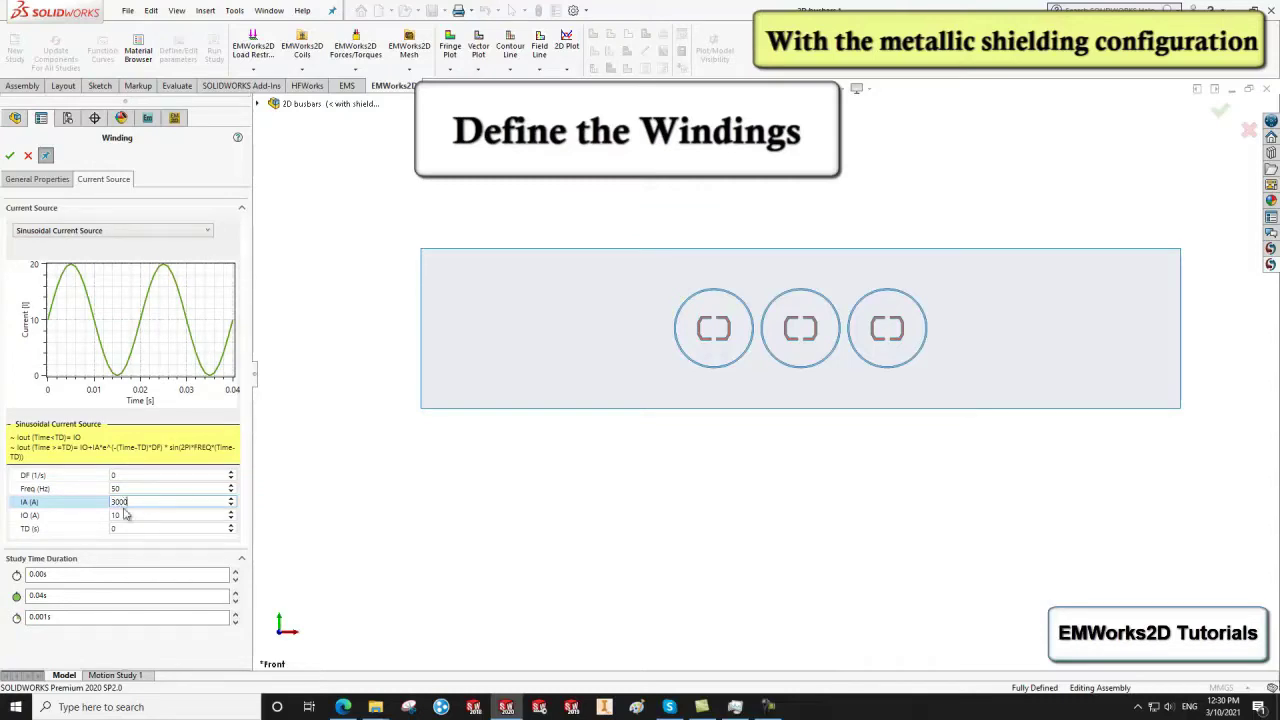
{"action": "left_click", "coordinate": [124, 515]}
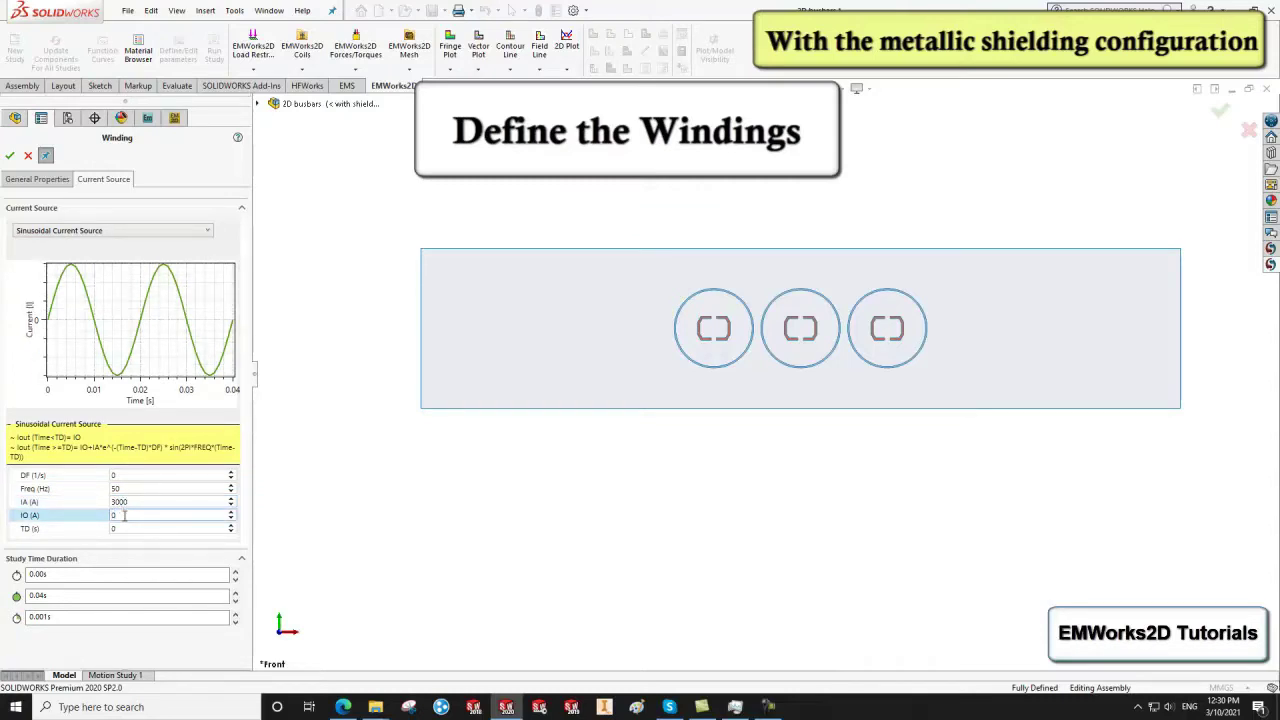
{"action": "left_click", "coordinate": [122, 528]}
{"action": "type", "text": ".00333"}
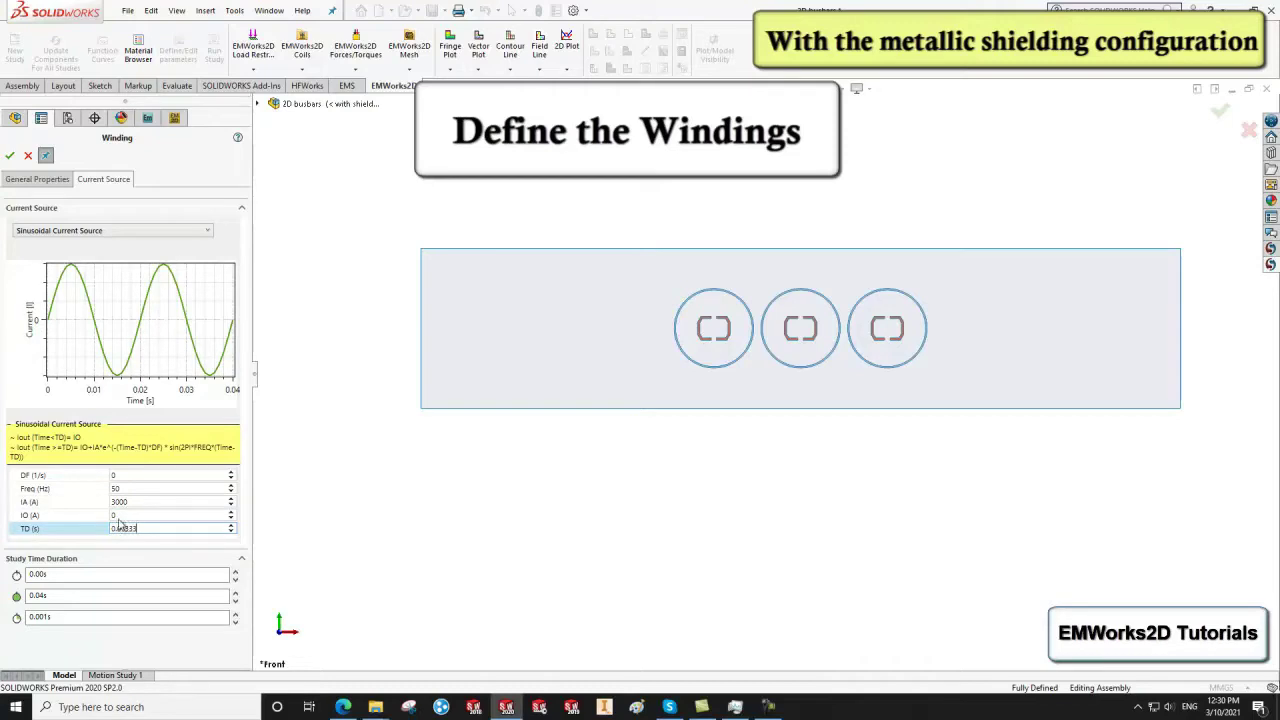
{"action": "key", "text": "Return"}
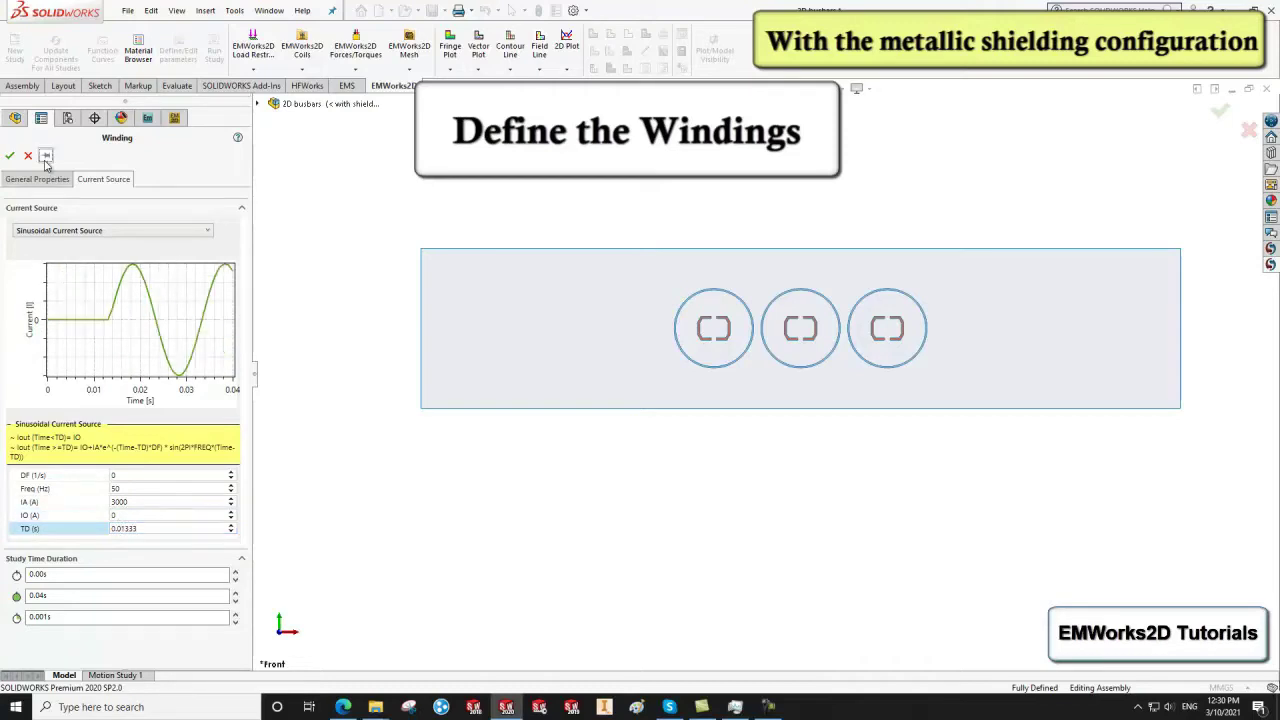
{"action": "left_click", "coordinate": [11, 157]}
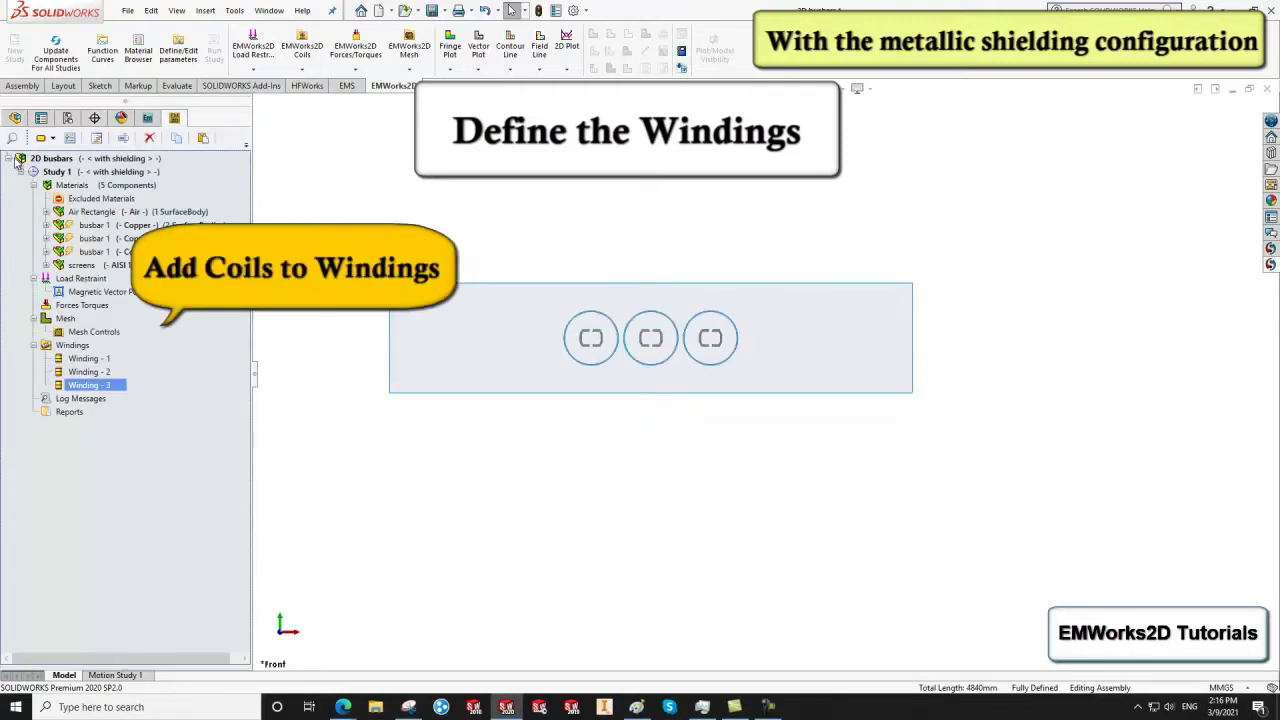
Step: Add two surface solid coils to Winding - 1 from the left busbar's two halves
{"action": "right_click", "coordinate": [88, 358]}
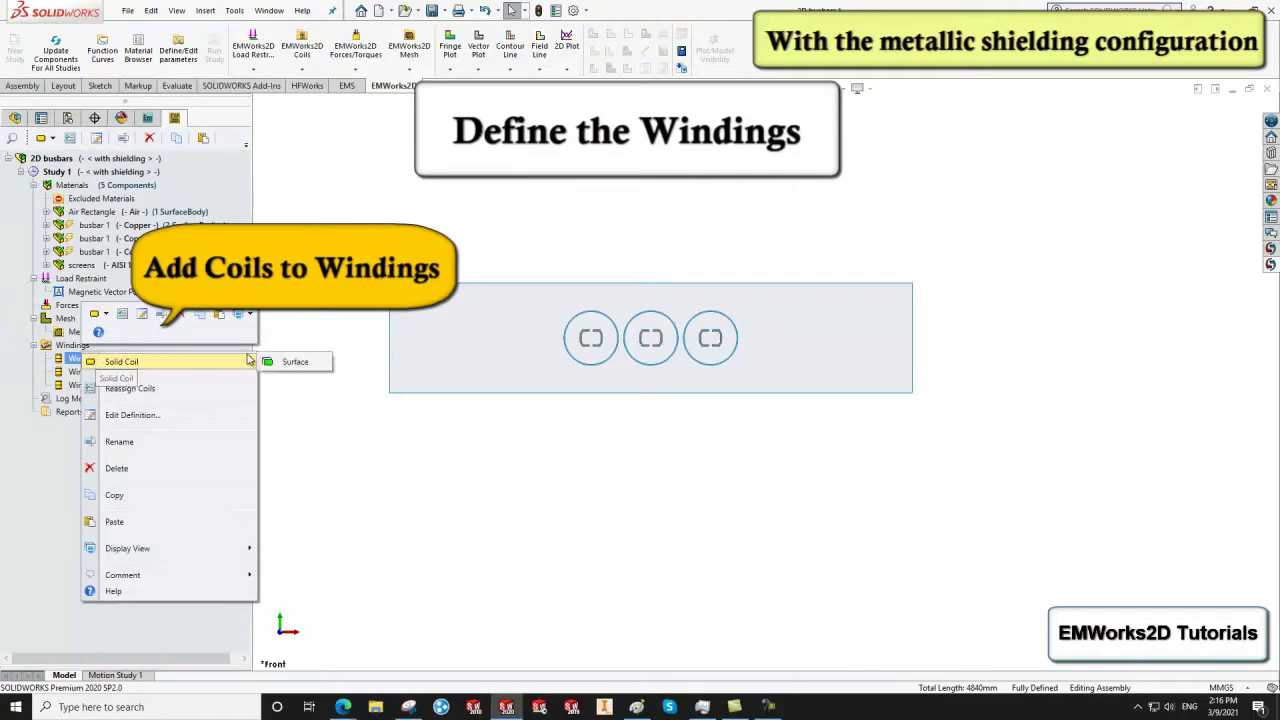
{"action": "left_click", "coordinate": [290, 362]}
{"action": "scroll", "coordinate": [585, 343], "scroll_direction": "down", "scroll_amount": 5}
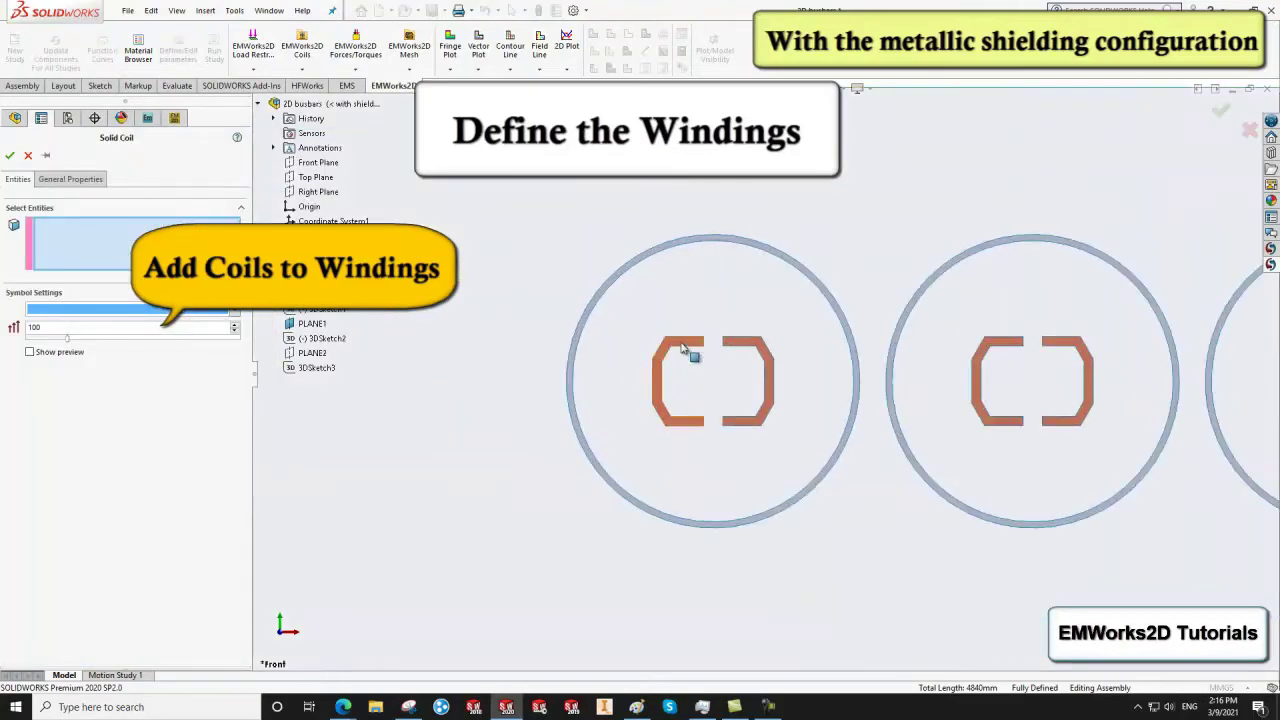
{"action": "left_click", "coordinate": [683, 348]}
{"action": "left_click", "coordinate": [99, 180]}
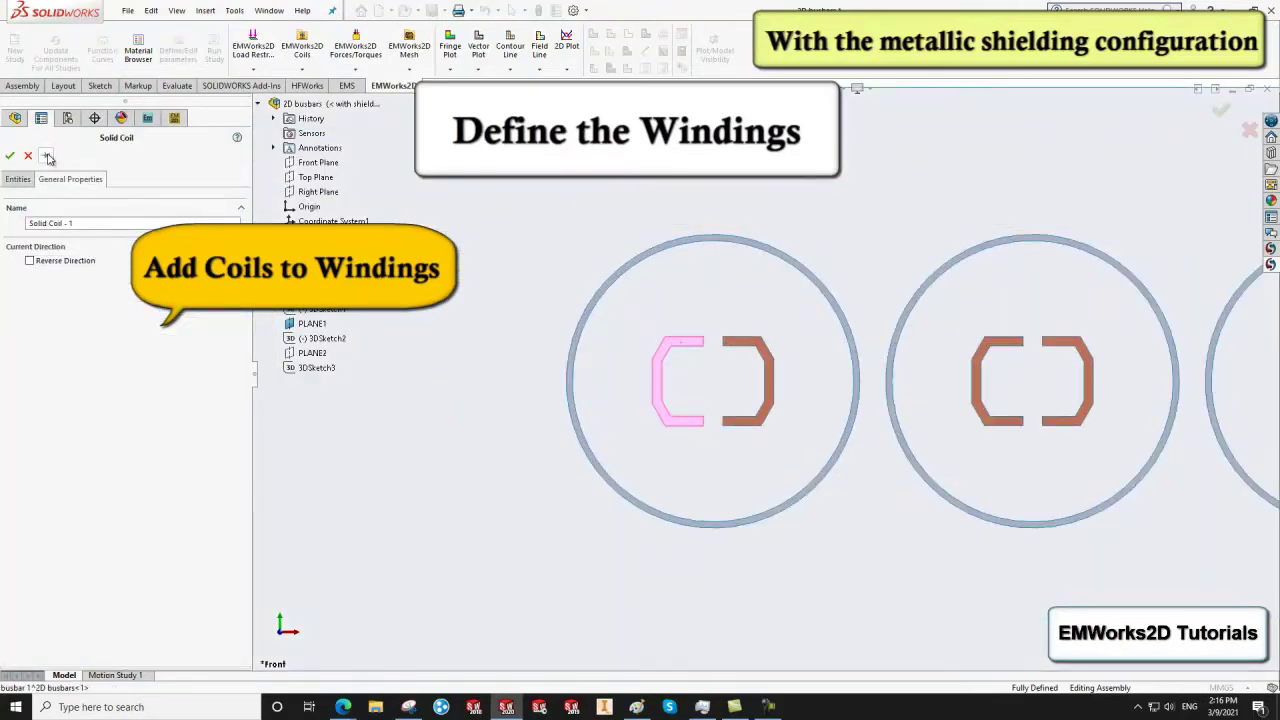
{"action": "left_click", "coordinate": [9, 157]}
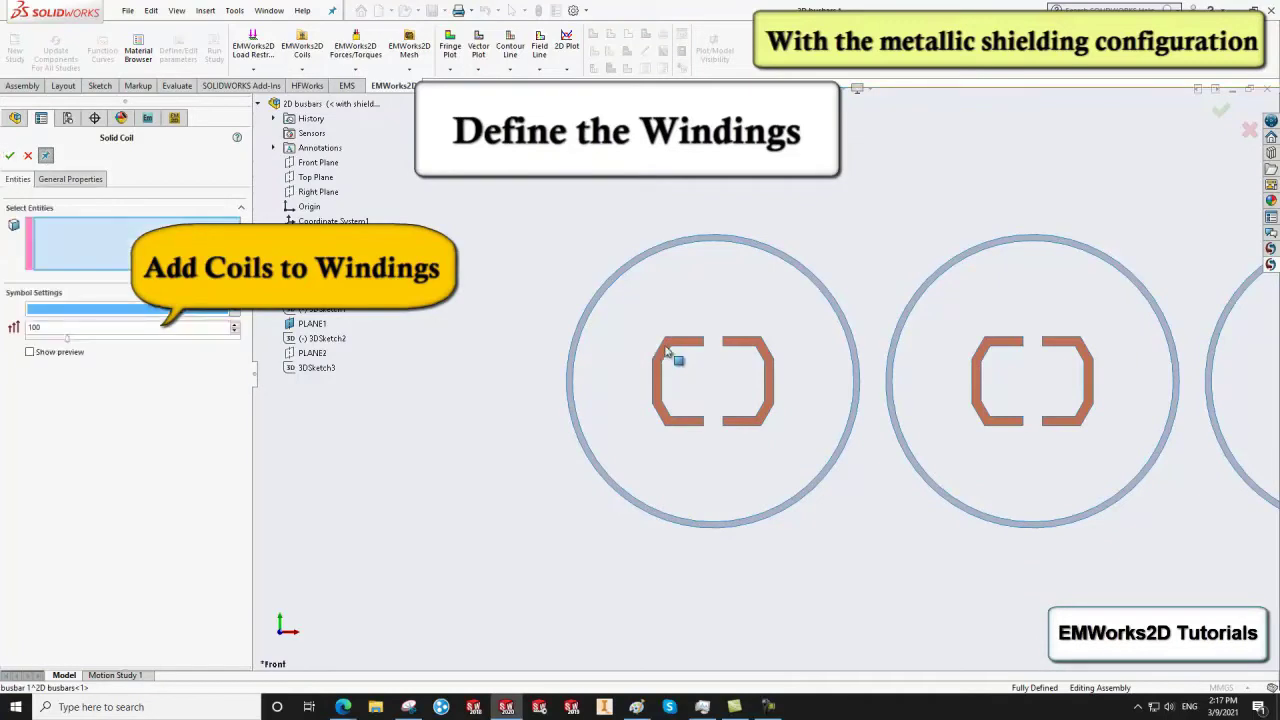
{"action": "left_click", "coordinate": [737, 346]}
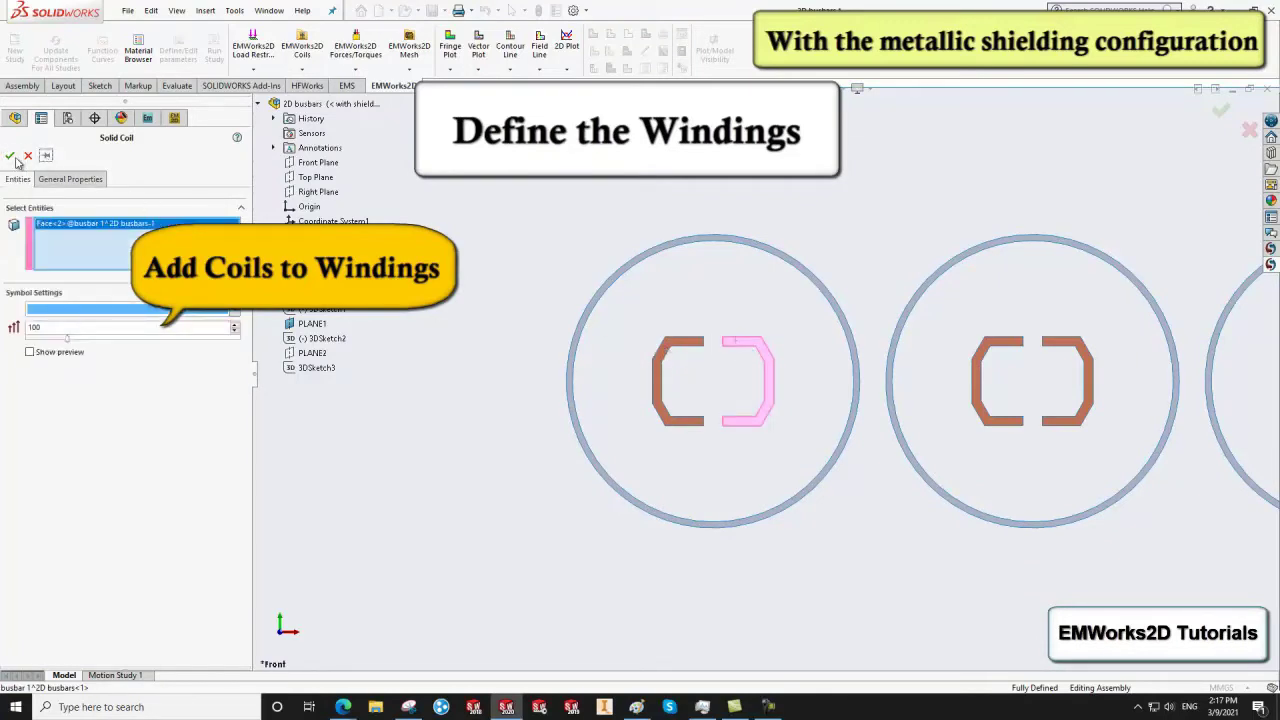
{"action": "left_click", "coordinate": [11, 157]}
Step: Add two surface solid coils to Winding - 2 from the middle busbar's two halves
{"action": "left_click", "coordinate": [95, 398]}
{"action": "right_click", "coordinate": [95, 398]}
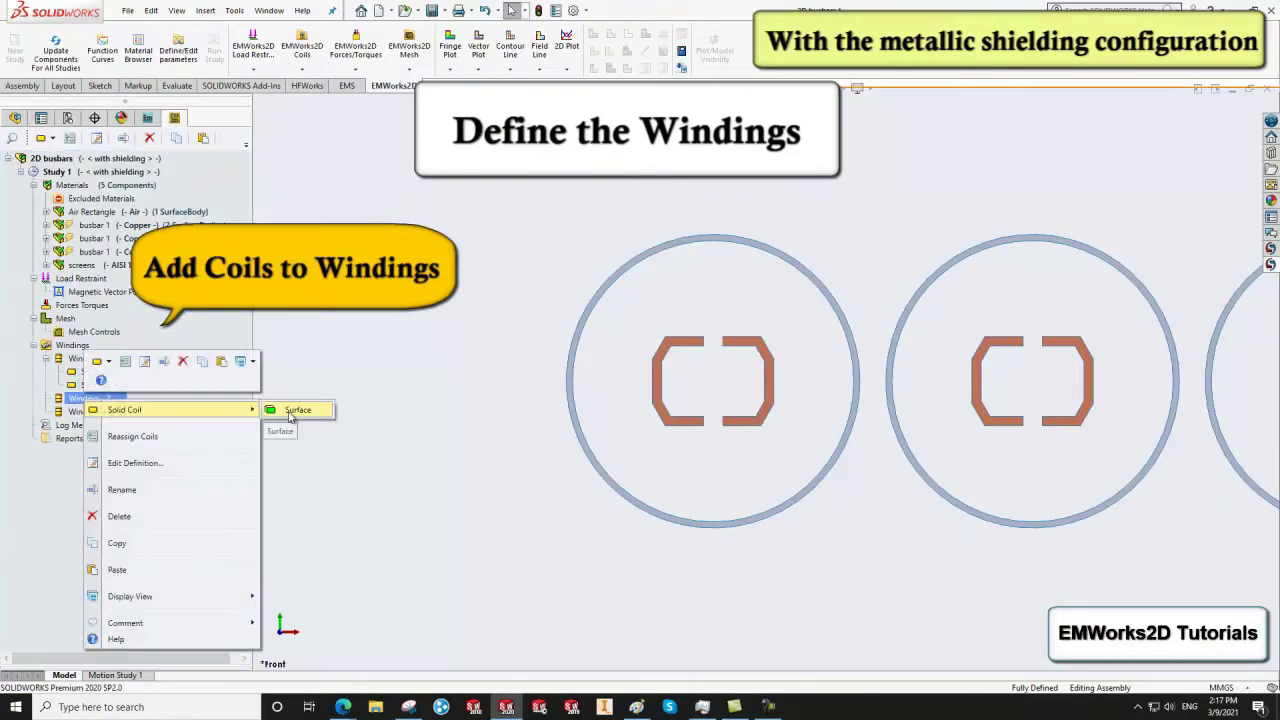
{"action": "left_click", "coordinate": [290, 412]}
{"action": "left_click", "coordinate": [968, 350]}
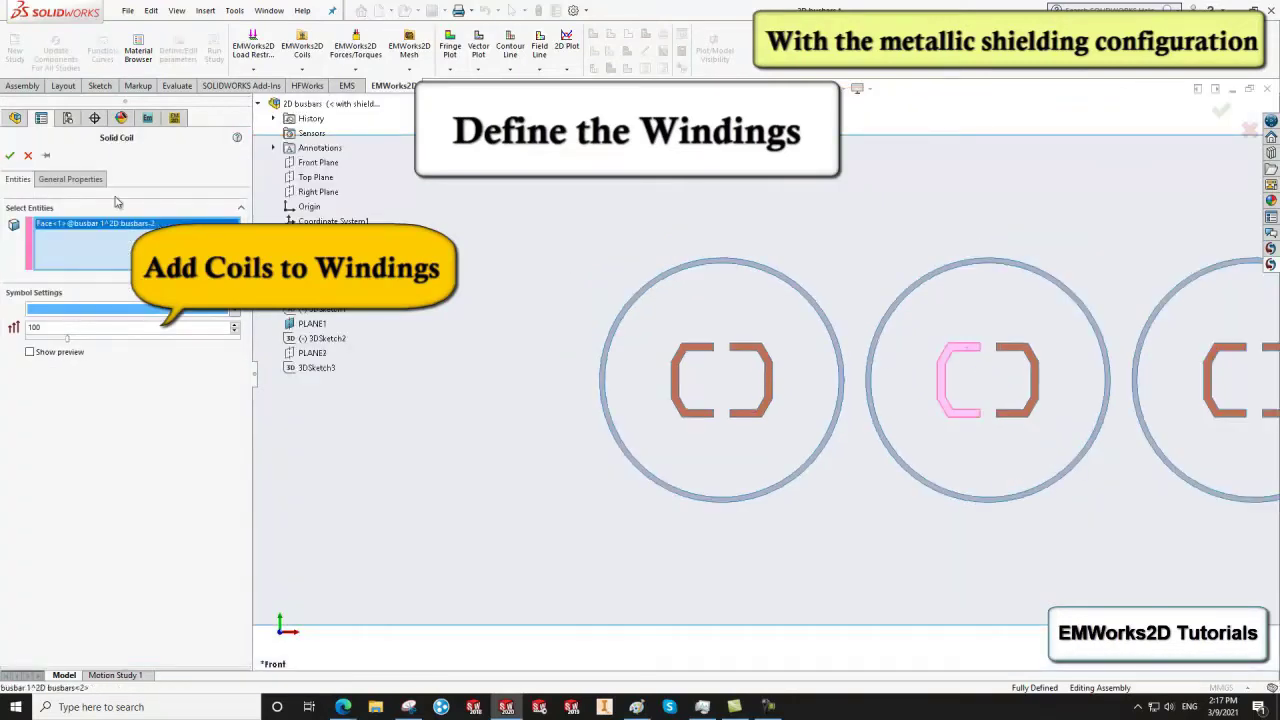
{"action": "left_click", "coordinate": [70, 179]}
{"action": "left_click", "coordinate": [10, 157]}
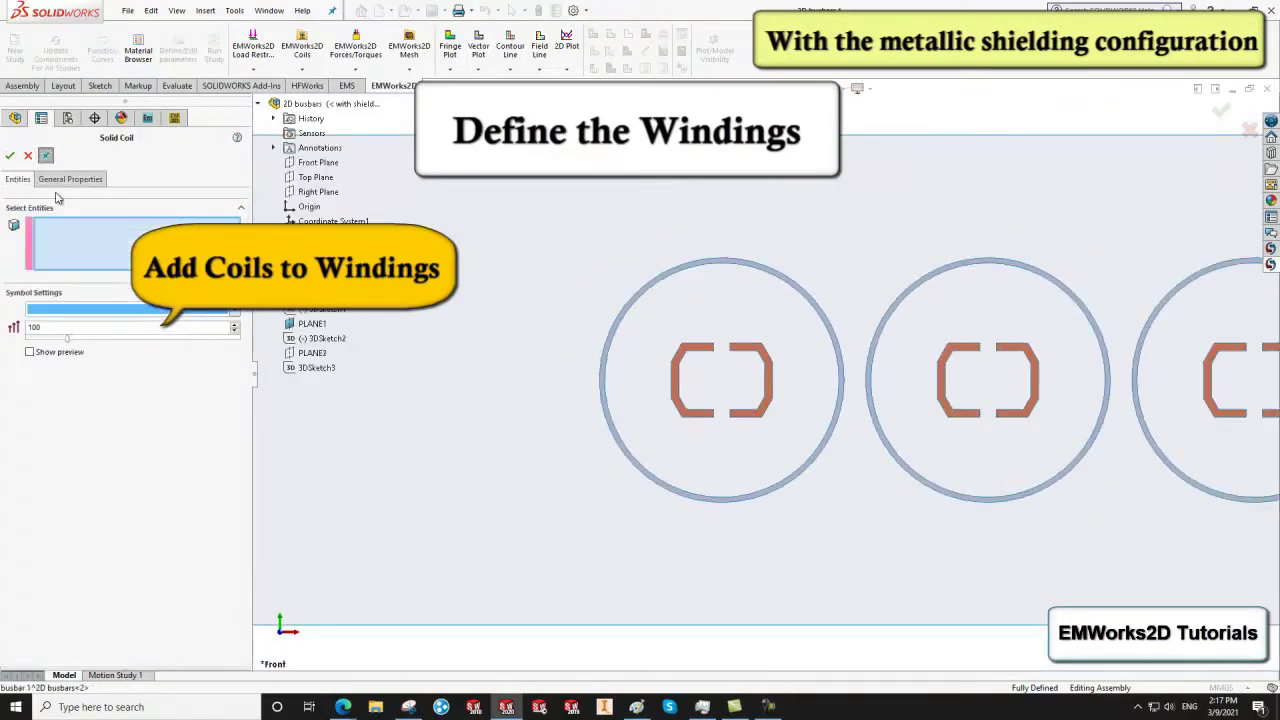
{"action": "left_click", "coordinate": [1020, 355]}
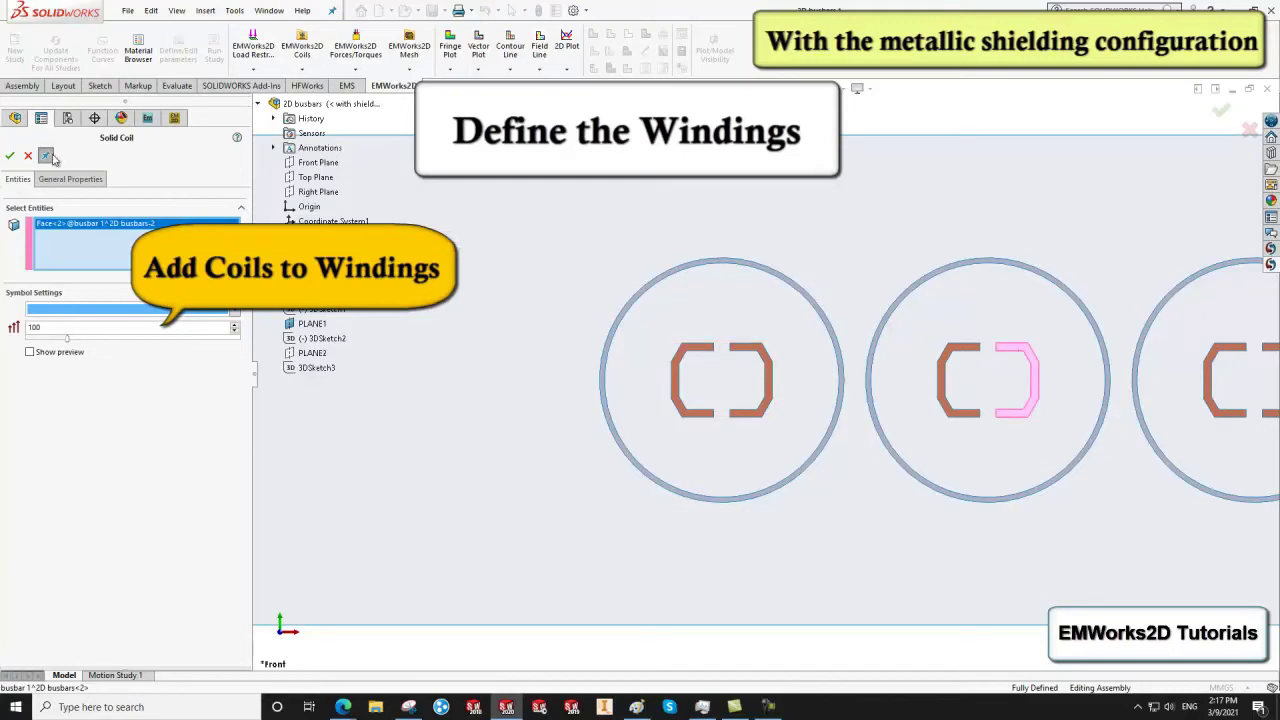
{"action": "left_click", "coordinate": [10, 157]}
Step: Add two surface solid coils to Winding - 3 from the right busbar's two halves
{"action": "left_click", "coordinate": [82, 438]}
{"action": "right_click", "coordinate": [82, 438]}
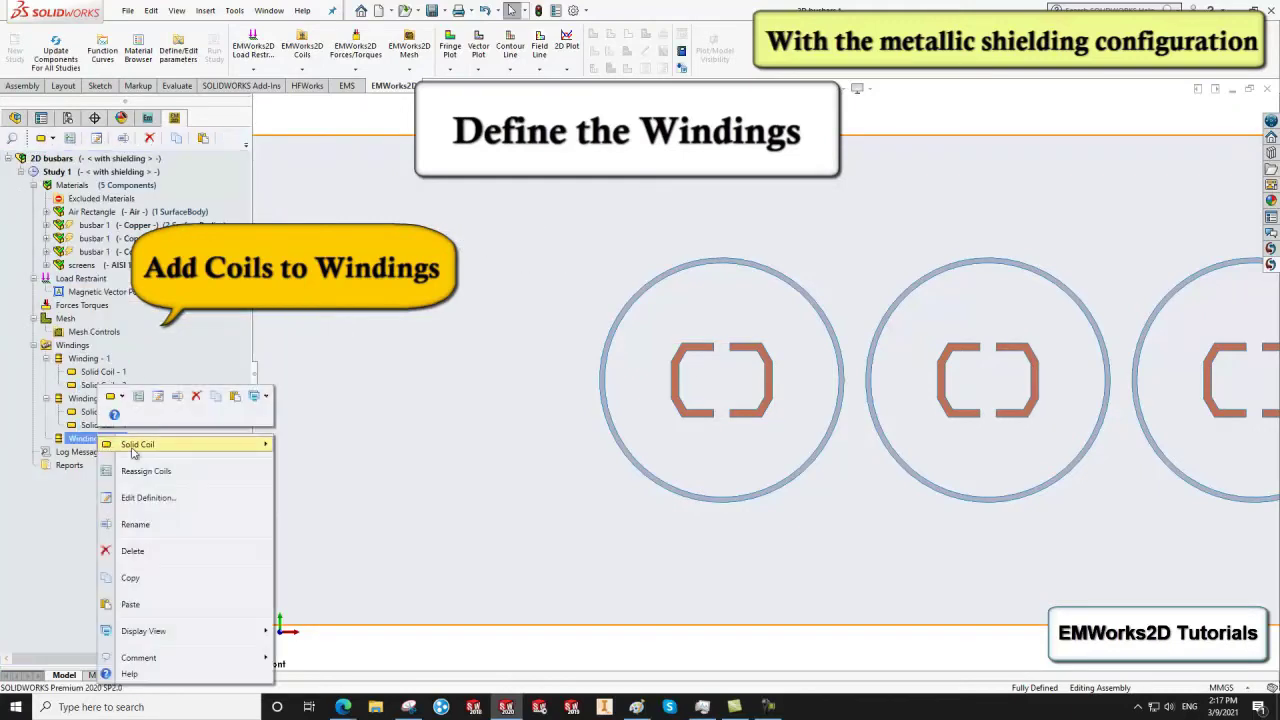
{"action": "left_click", "coordinate": [305, 444]}
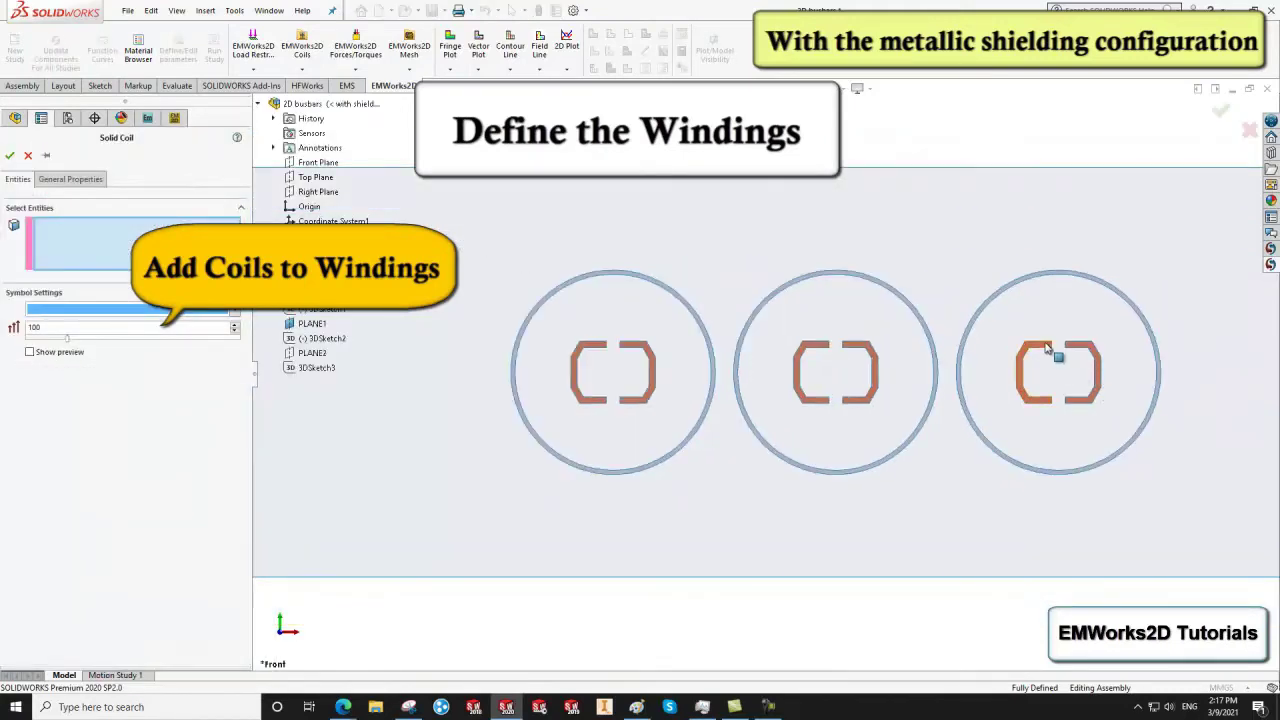
{"action": "left_click", "coordinate": [1047, 347]}
{"action": "left_click", "coordinate": [72, 180]}
{"action": "left_click", "coordinate": [8, 157]}
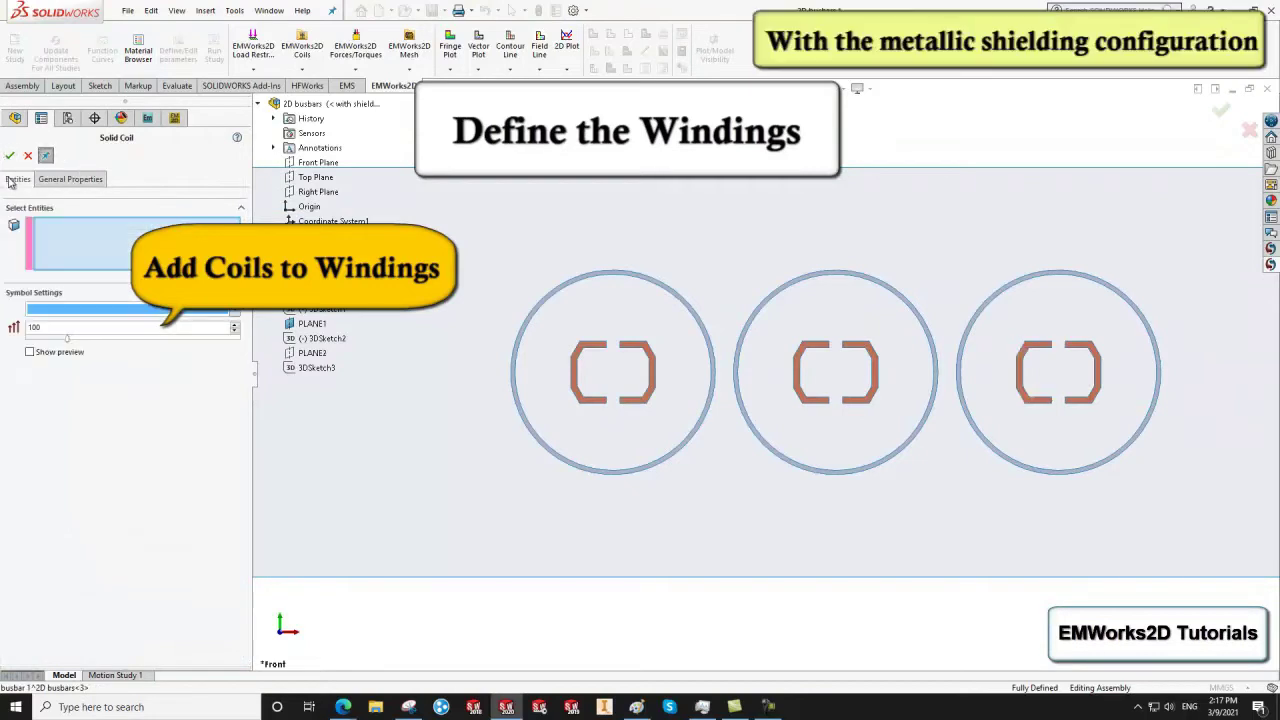
{"action": "left_click", "coordinate": [1080, 350]}
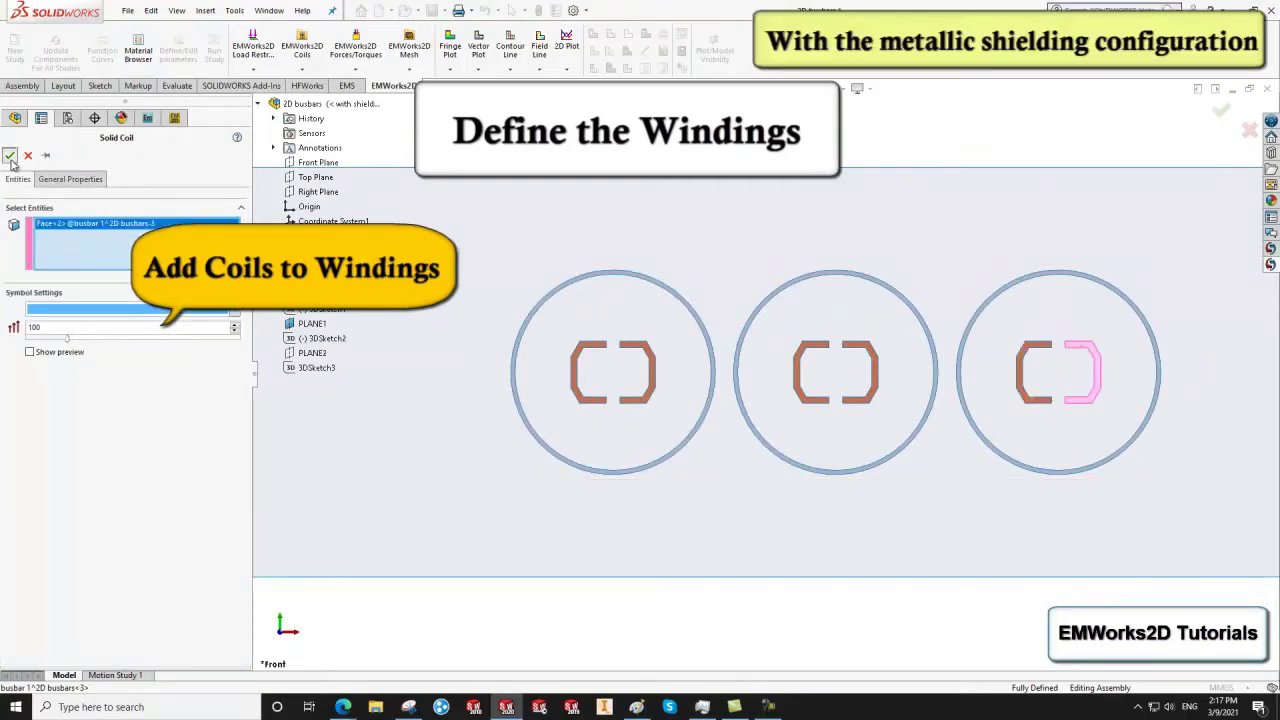
{"action": "left_click", "coordinate": [9, 156]}
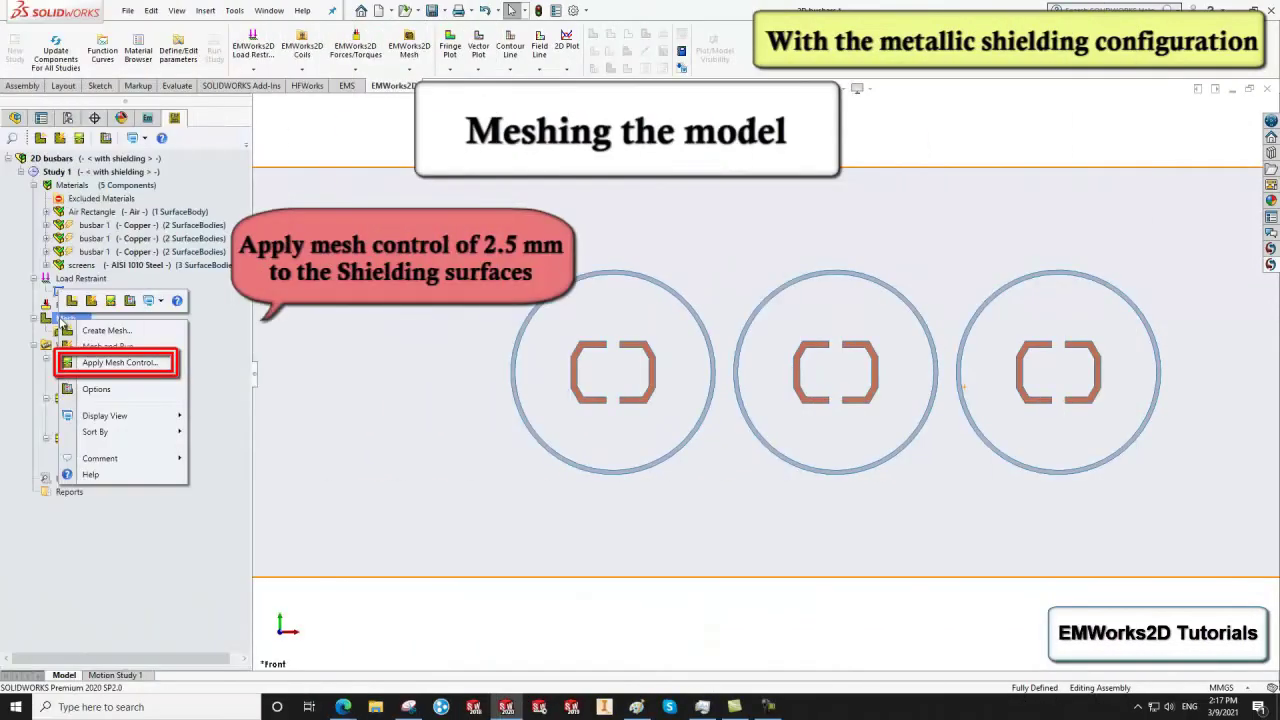
Step: Apply a 2.5 mm mesh control to the three shielding rings, then bring up Create Mesh
{"action": "left_click", "coordinate": [115, 360]}
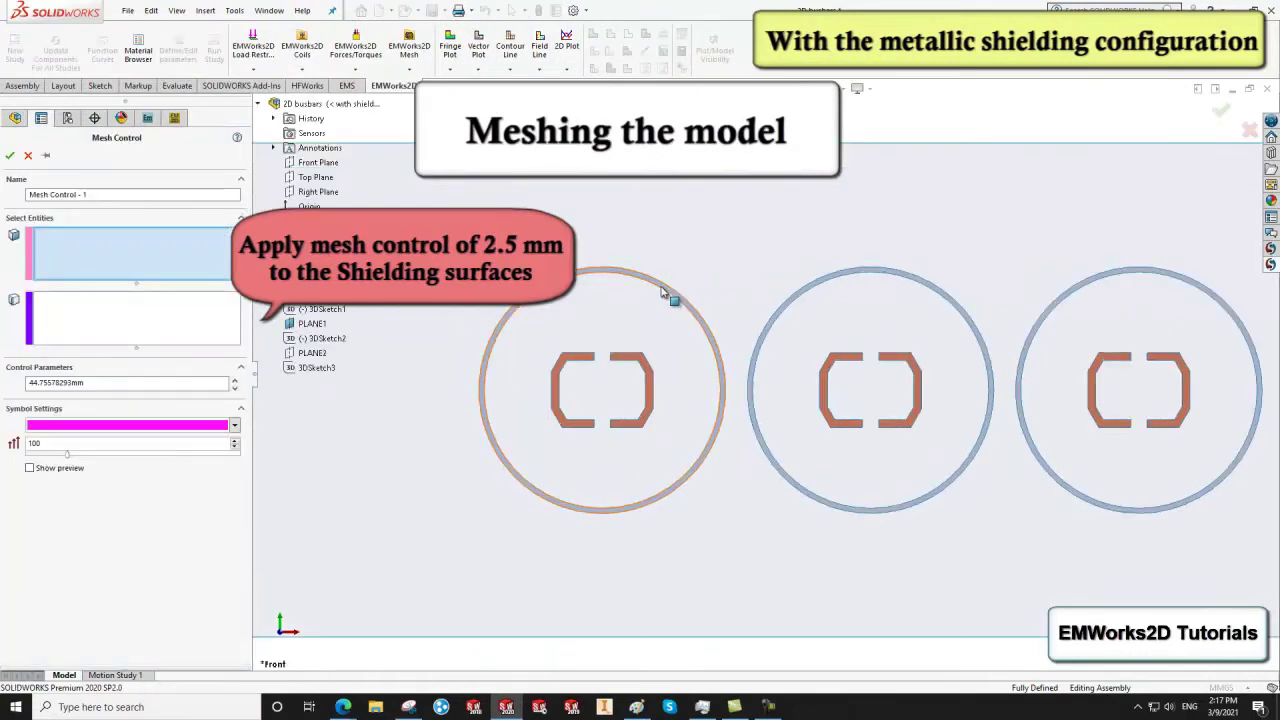
{"action": "left_click", "coordinate": [668, 296]}
{"action": "left_click", "coordinate": [795, 302]}
{"action": "left_click", "coordinate": [1069, 295]}
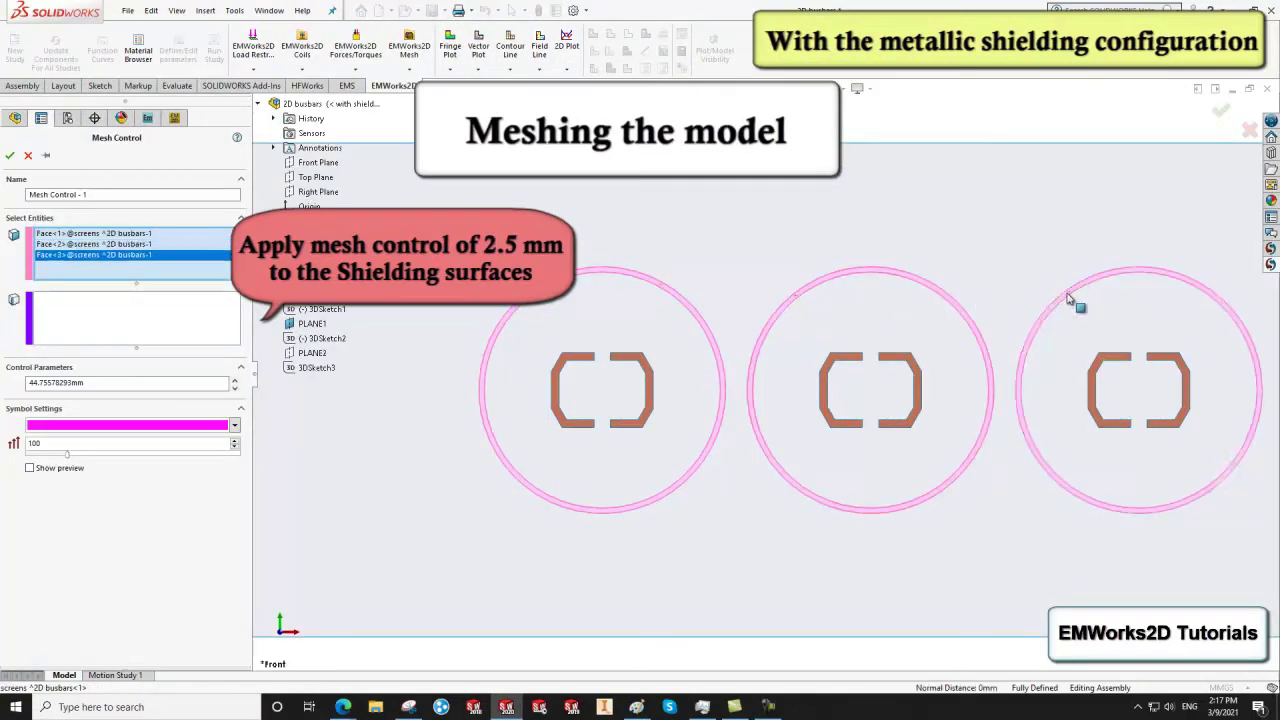
{"action": "left_click_drag", "start_coordinate": [100, 383], "coordinate": [5, 387]}
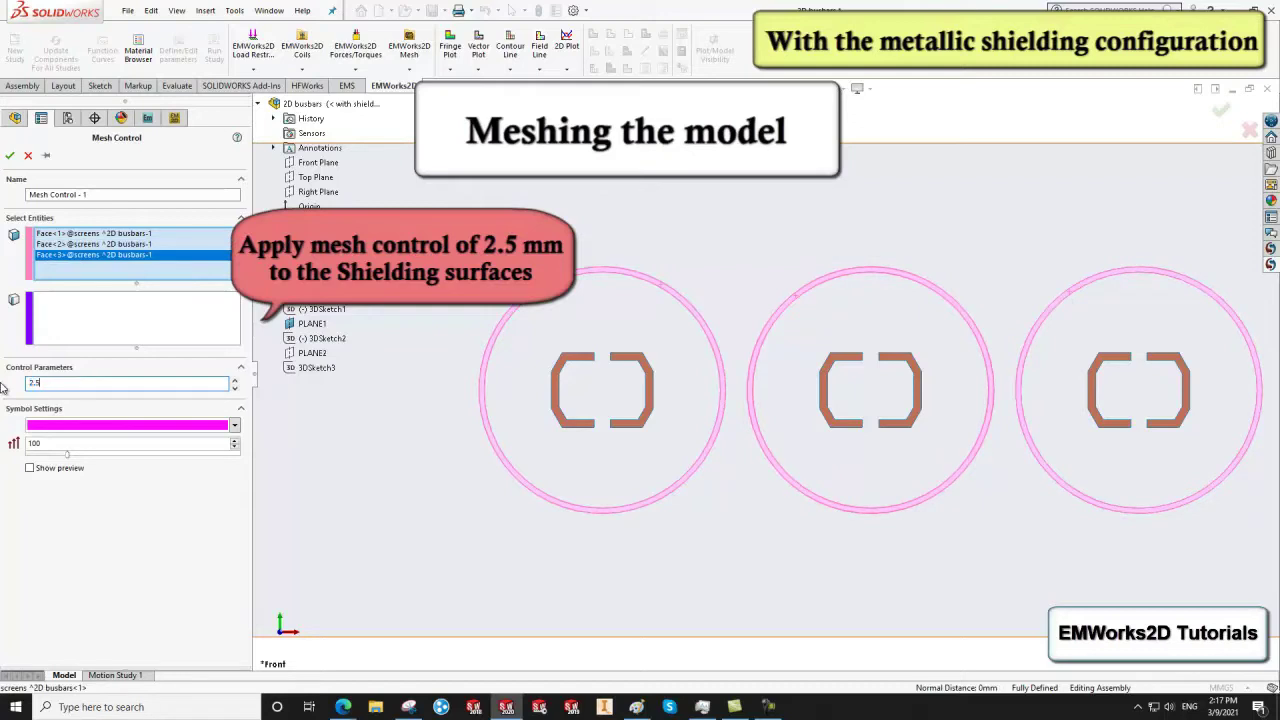
{"action": "left_click", "coordinate": [9, 156]}
{"action": "right_click", "coordinate": [62, 318]}
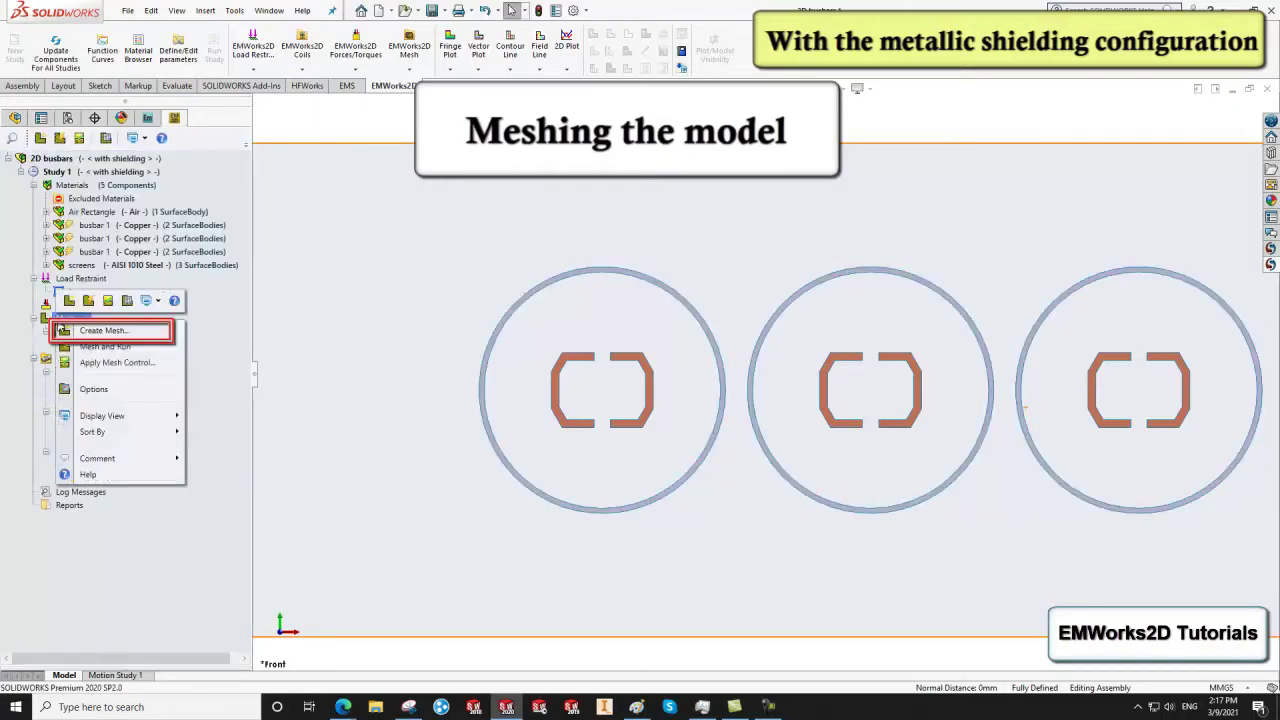
{"action": "left_click", "coordinate": [60, 331]}
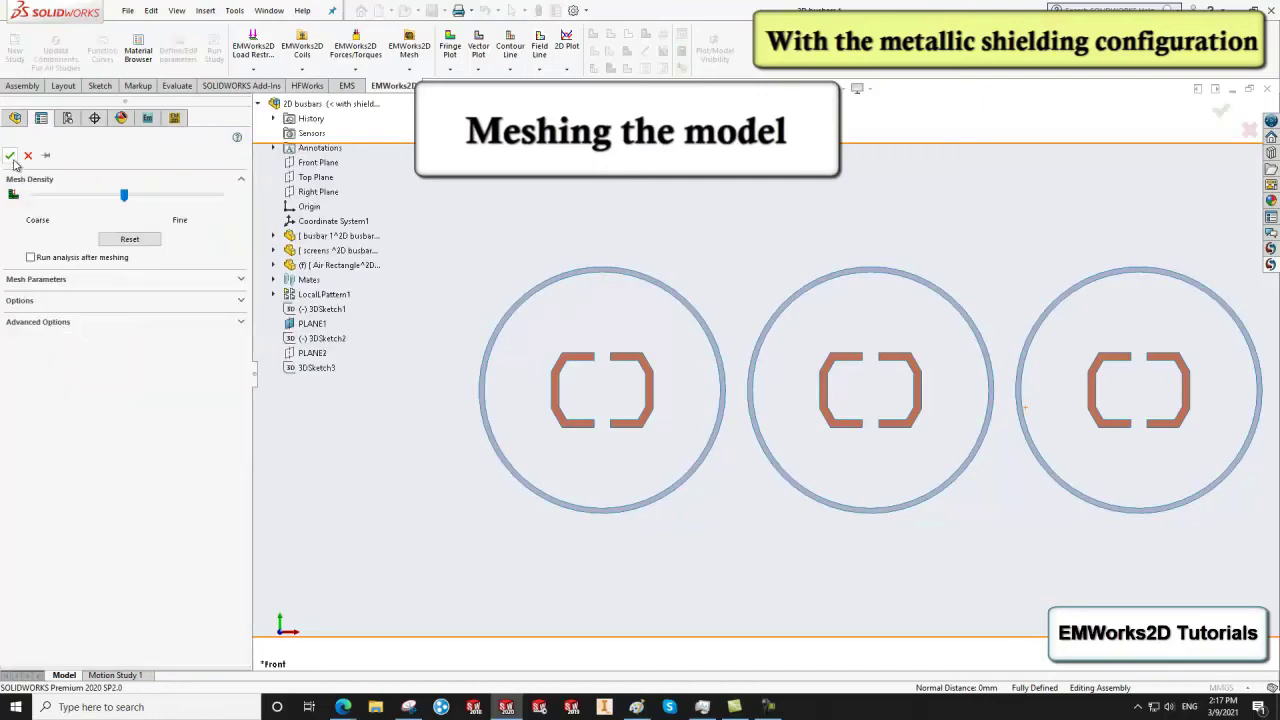
Step: Generate the 17778-element mesh, fit it in view, and run Study 1's transient solve
{"action": "left_click", "coordinate": [10, 156]}
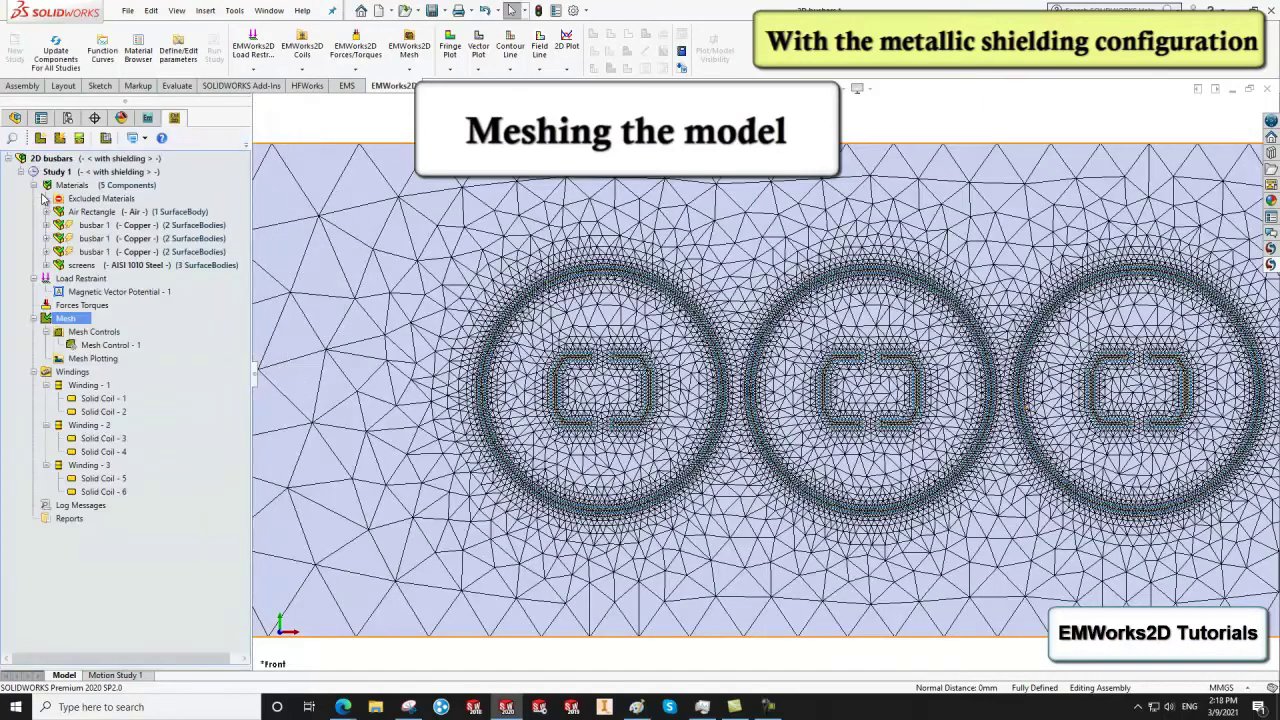
{"action": "key", "text": "f"}
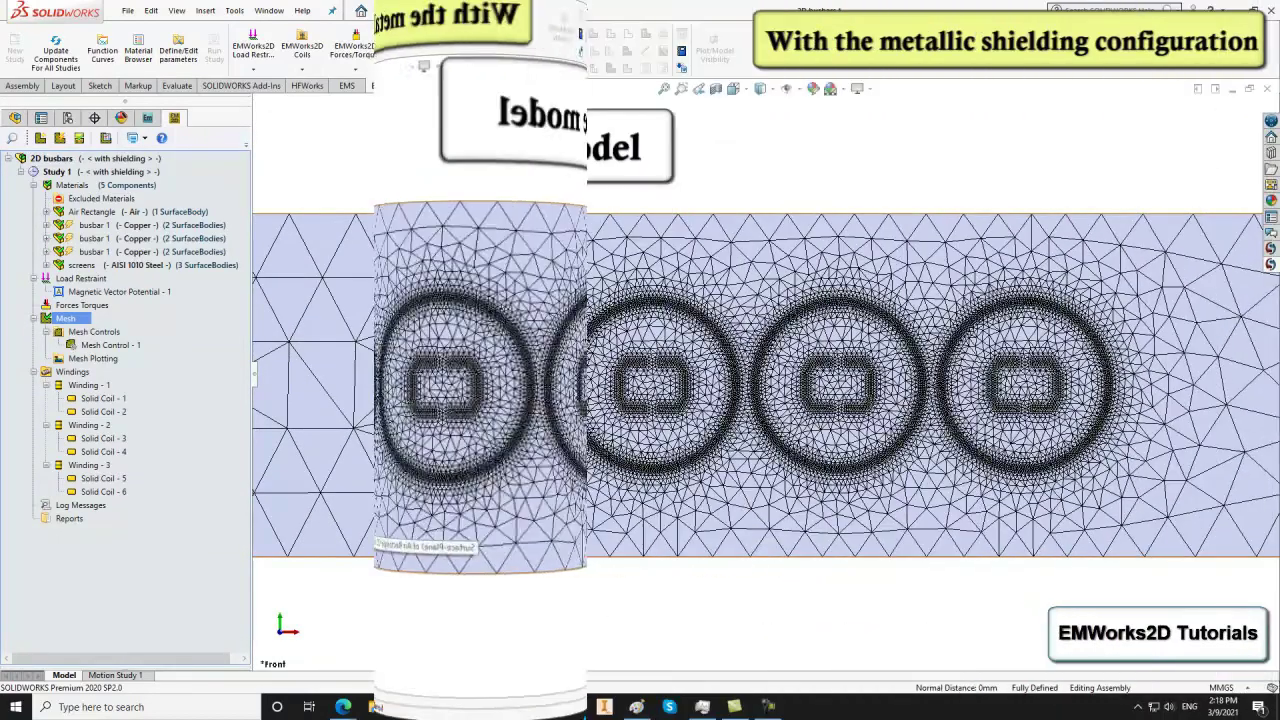
{"action": "left_click", "coordinate": [148, 172]}
{"action": "right_click", "coordinate": [148, 174]}
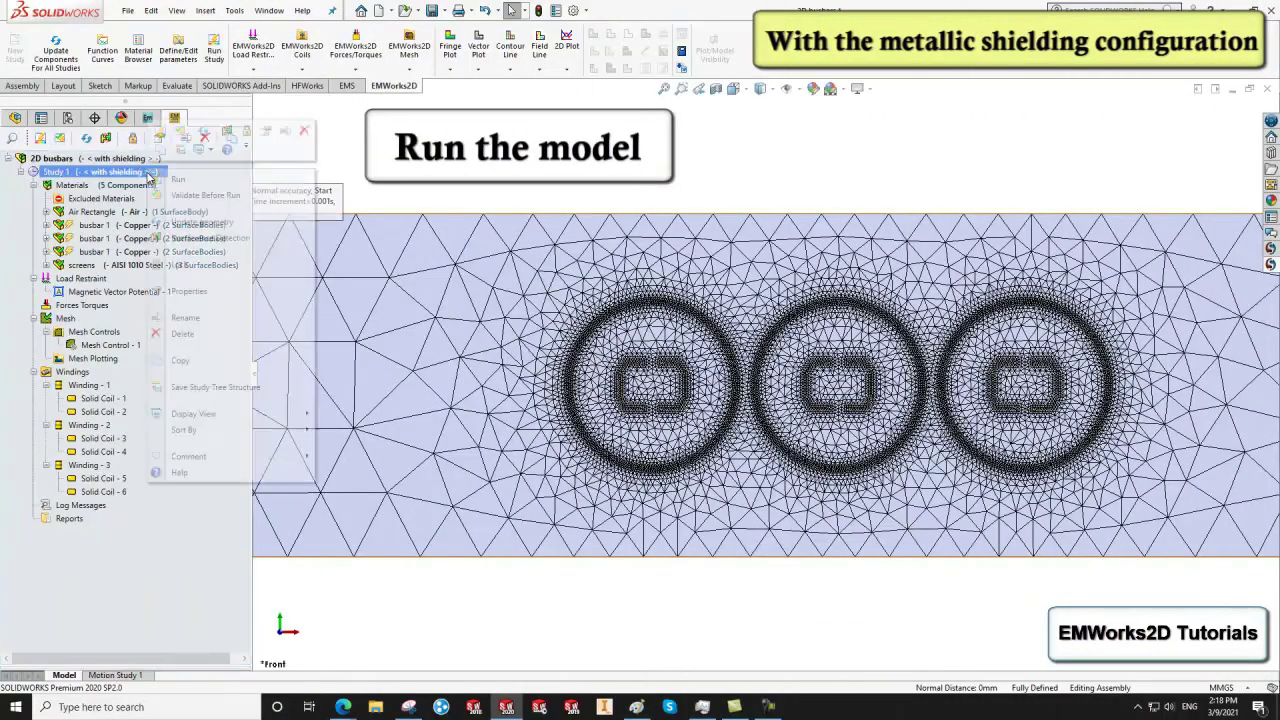
{"action": "left_click", "coordinate": [155, 180]}
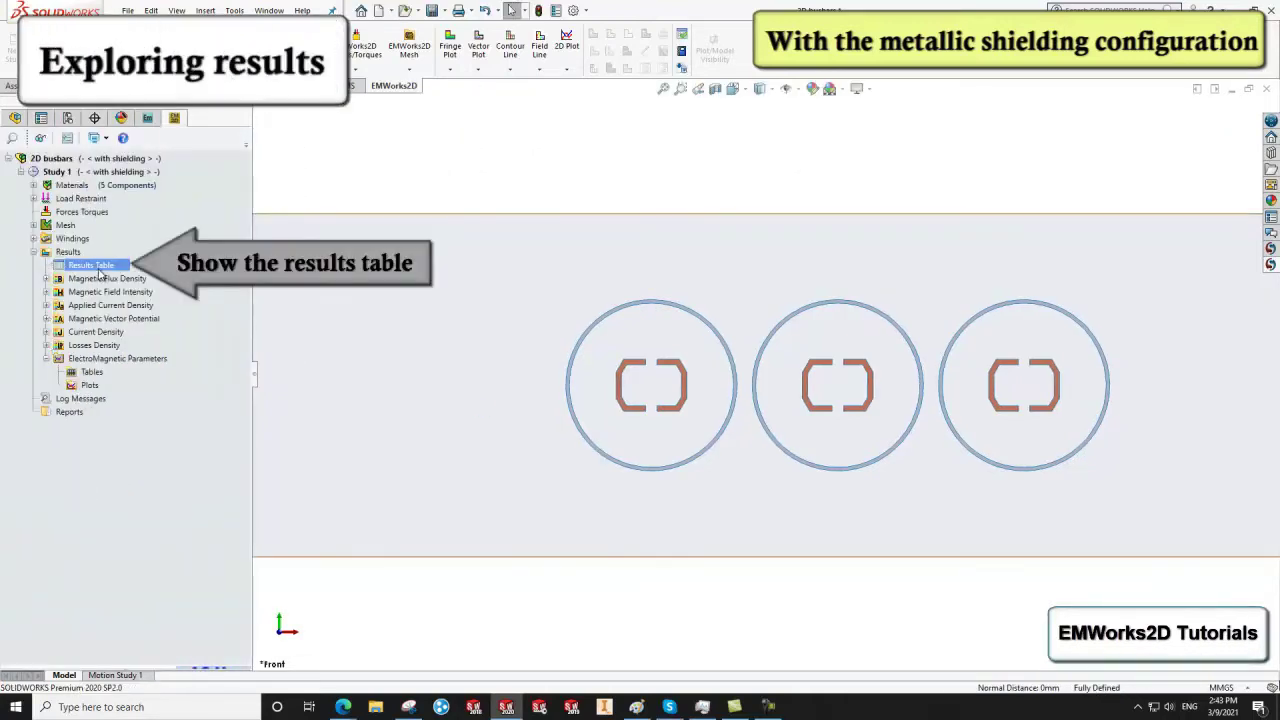
Step: Plot Study 1's Solid Loss over time from the results table and view its curve points
{"action": "double_click", "coordinate": [99, 268]}
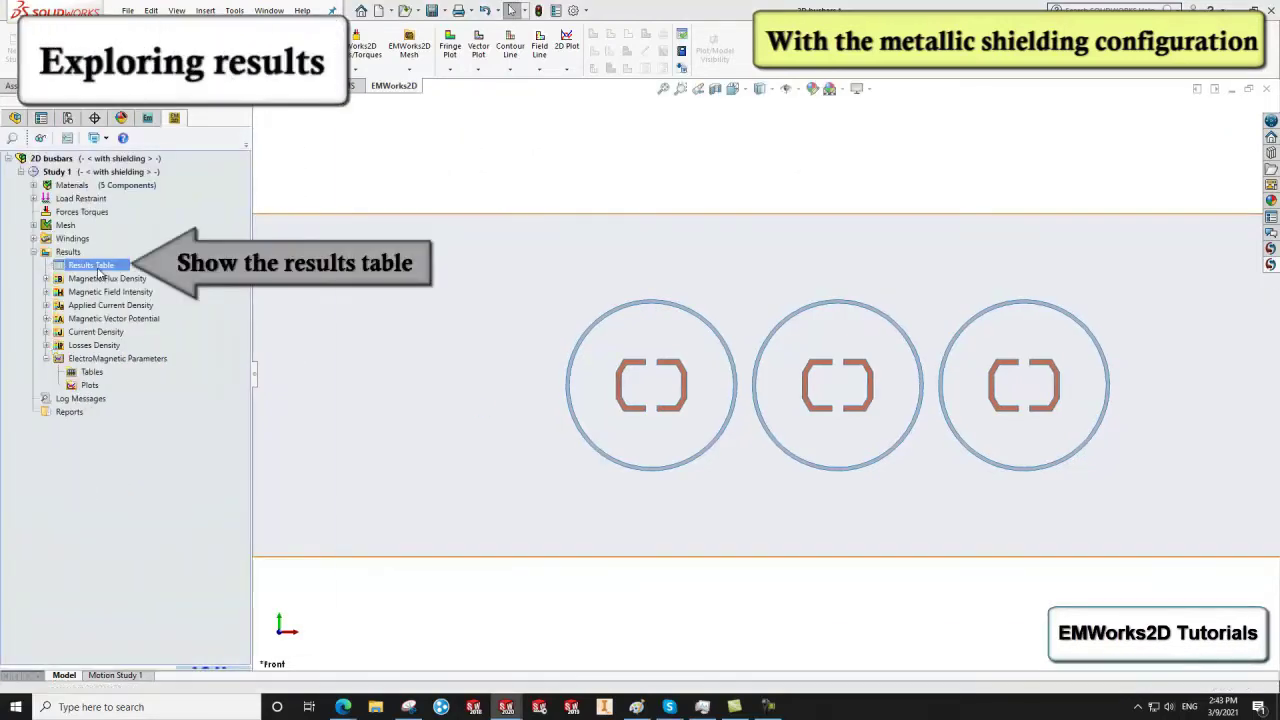
{"action": "left_click", "coordinate": [723, 118]}
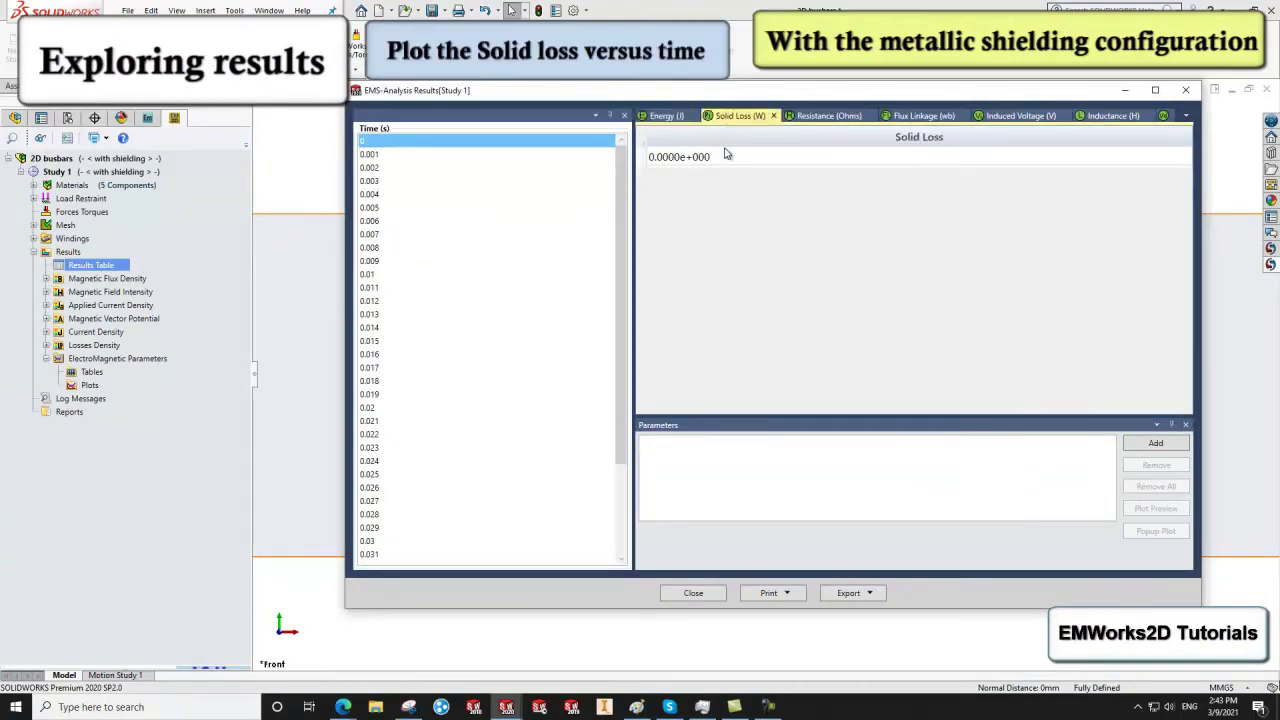
{"action": "left_click", "coordinate": [728, 157]}
{"action": "left_click", "coordinate": [1155, 443]}
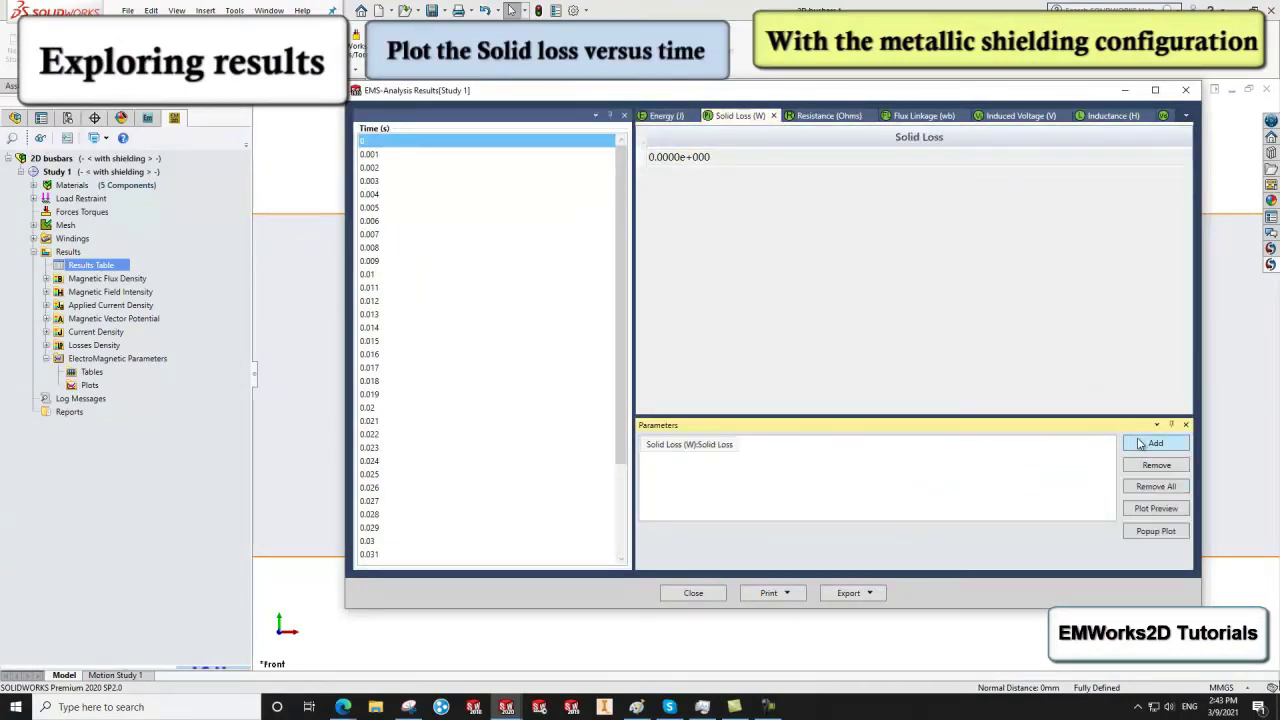
{"action": "left_click", "coordinate": [1142, 531]}
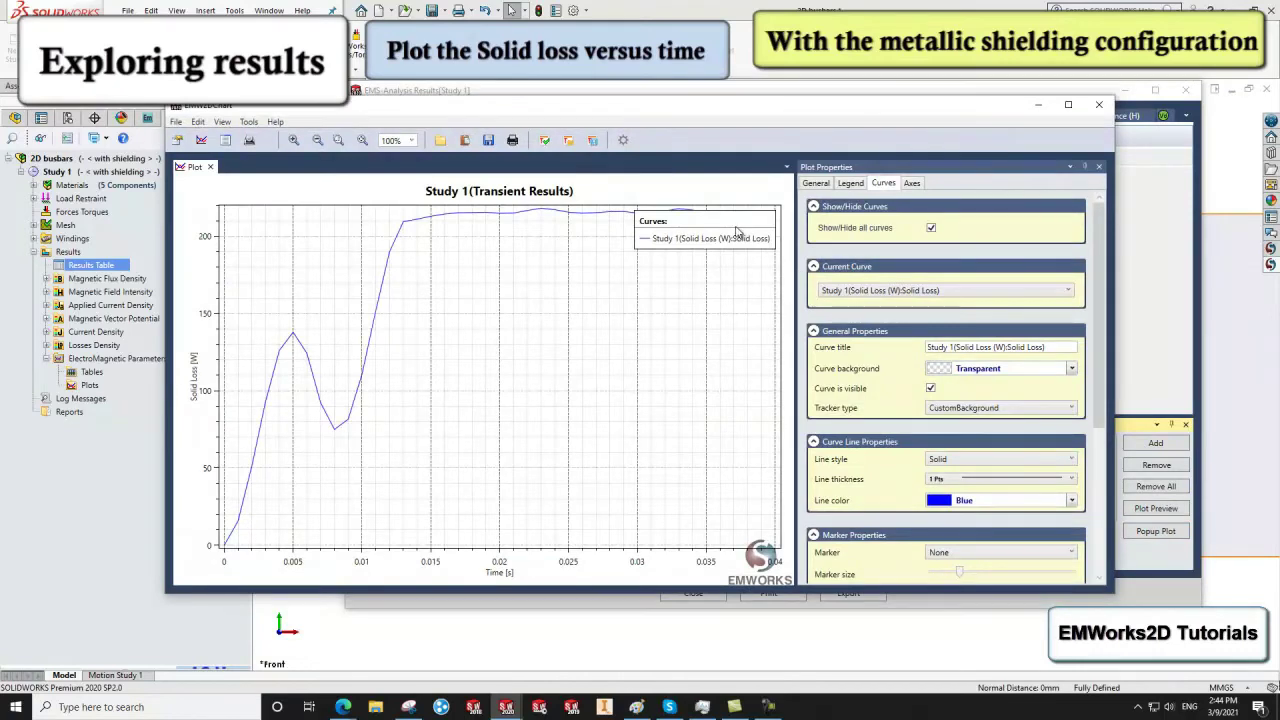
{"action": "left_click_drag", "start_coordinate": [736, 231], "coordinate": [730, 276]}
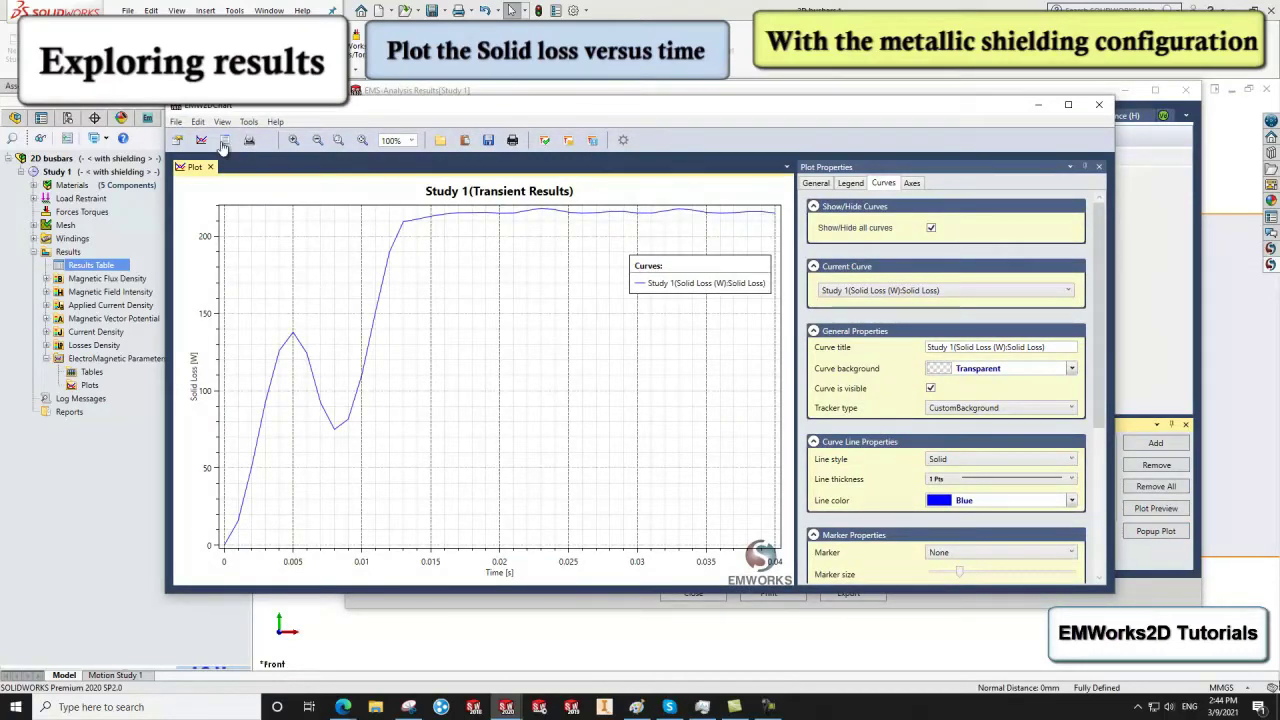
{"action": "left_click", "coordinate": [224, 142]}
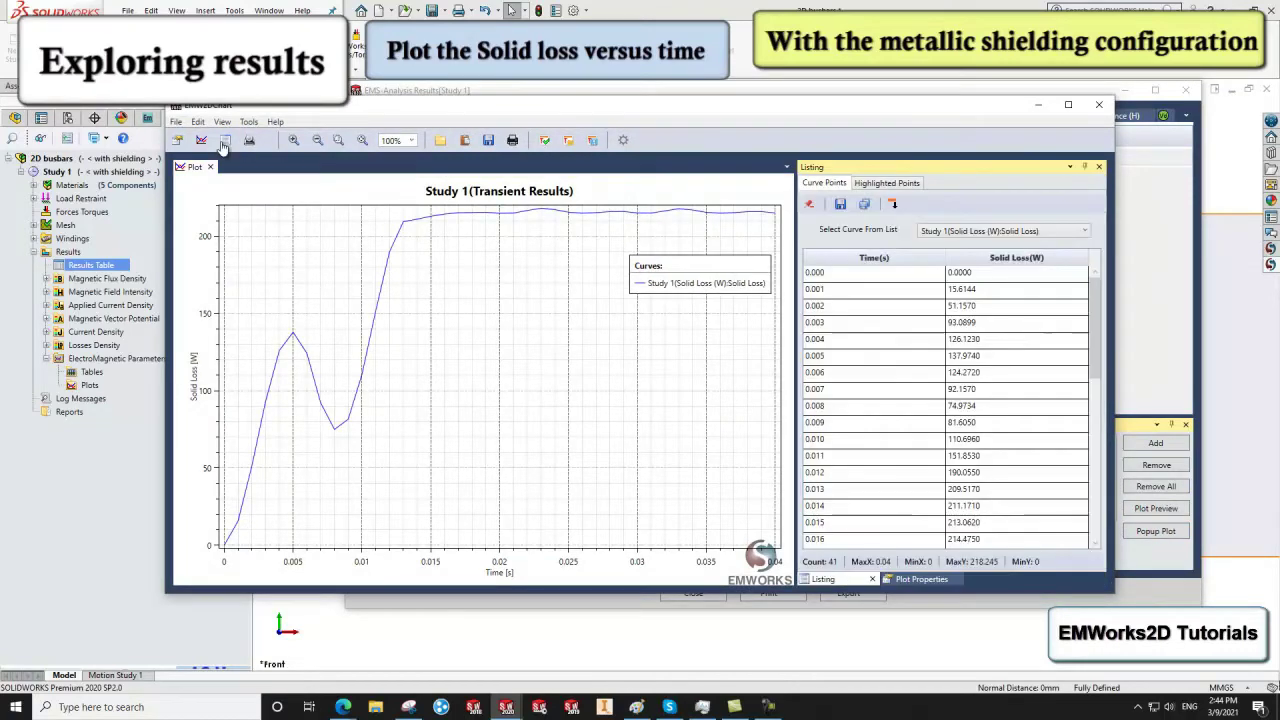
{"action": "left_click", "coordinate": [1099, 104]}
Step: Plot Flux Linkage of Windings 1–3 over time
{"action": "left_click", "coordinate": [918, 115]}
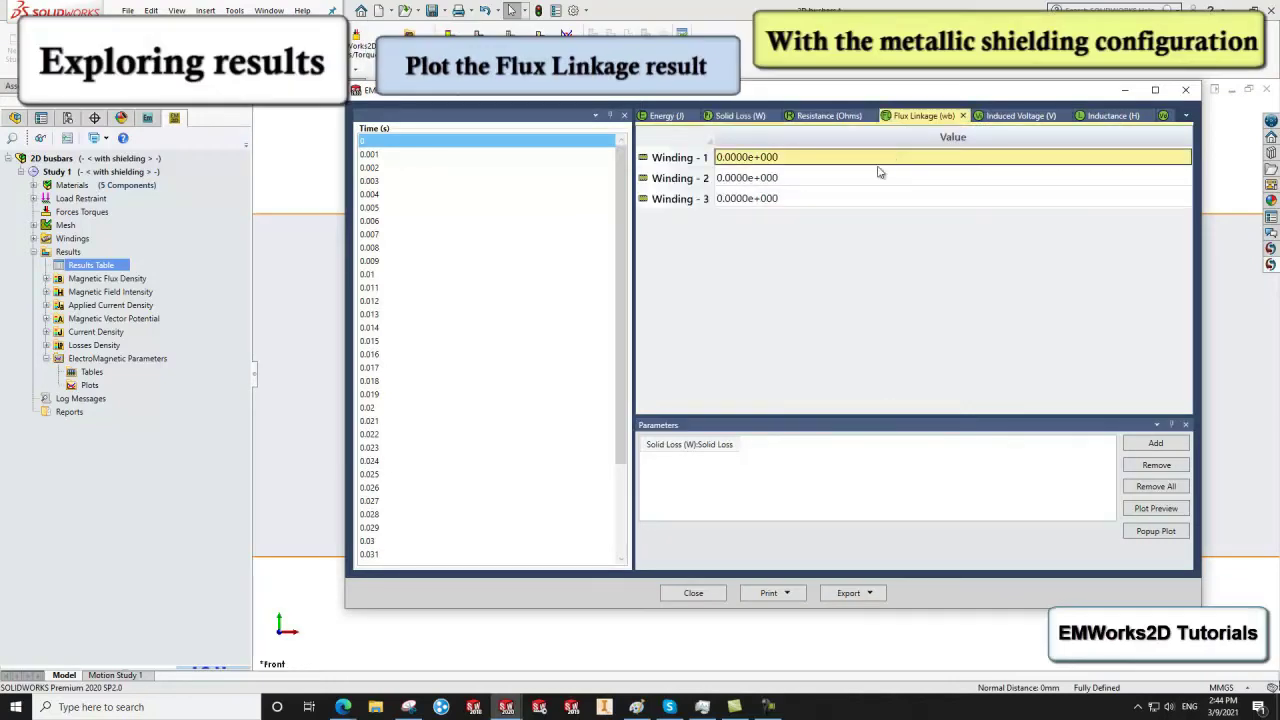
{"action": "left_click_drag", "start_coordinate": [878, 172], "coordinate": [872, 210]}
{"action": "left_click", "coordinate": [1150, 445]}
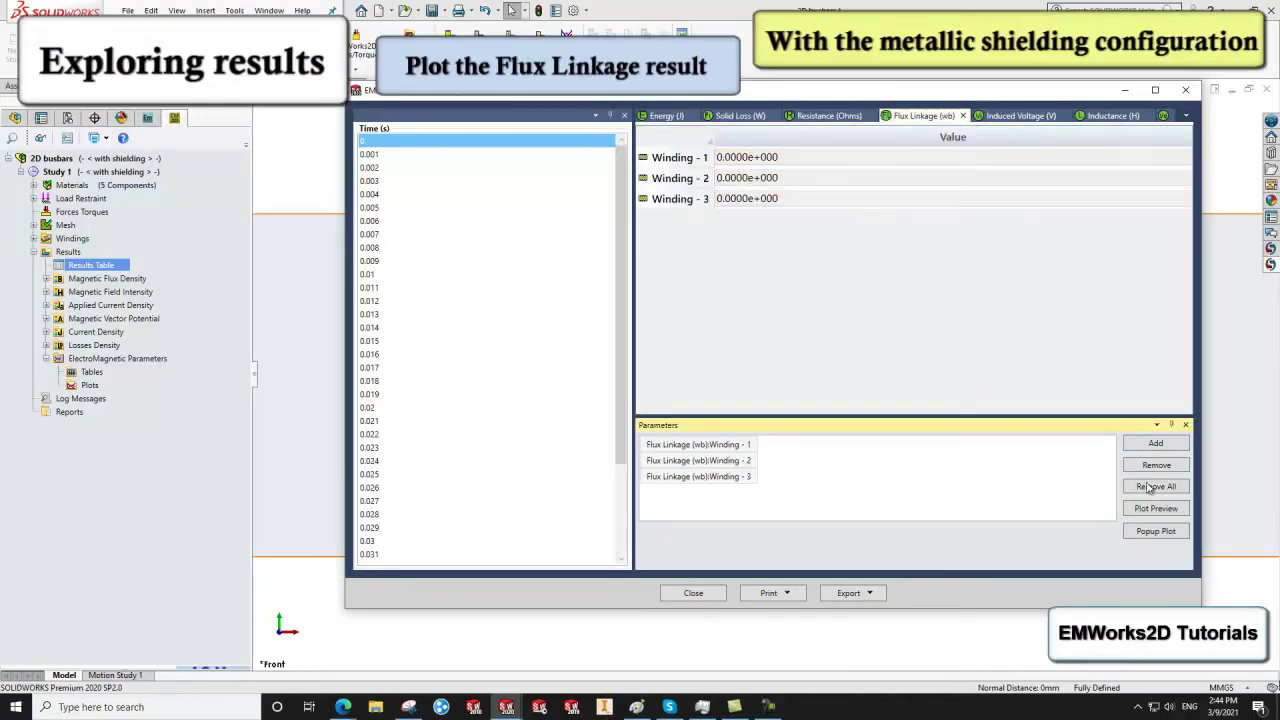
{"action": "left_click", "coordinate": [1155, 531]}
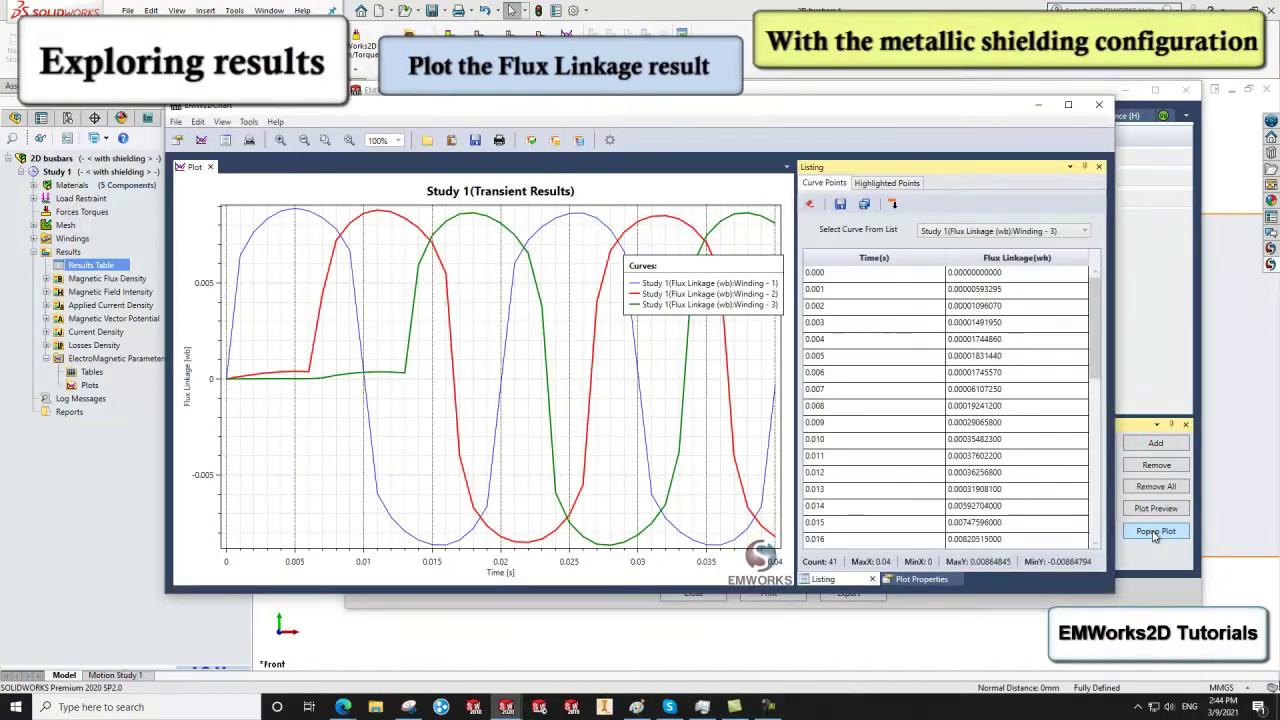
{"action": "left_click", "coordinate": [1099, 104]}
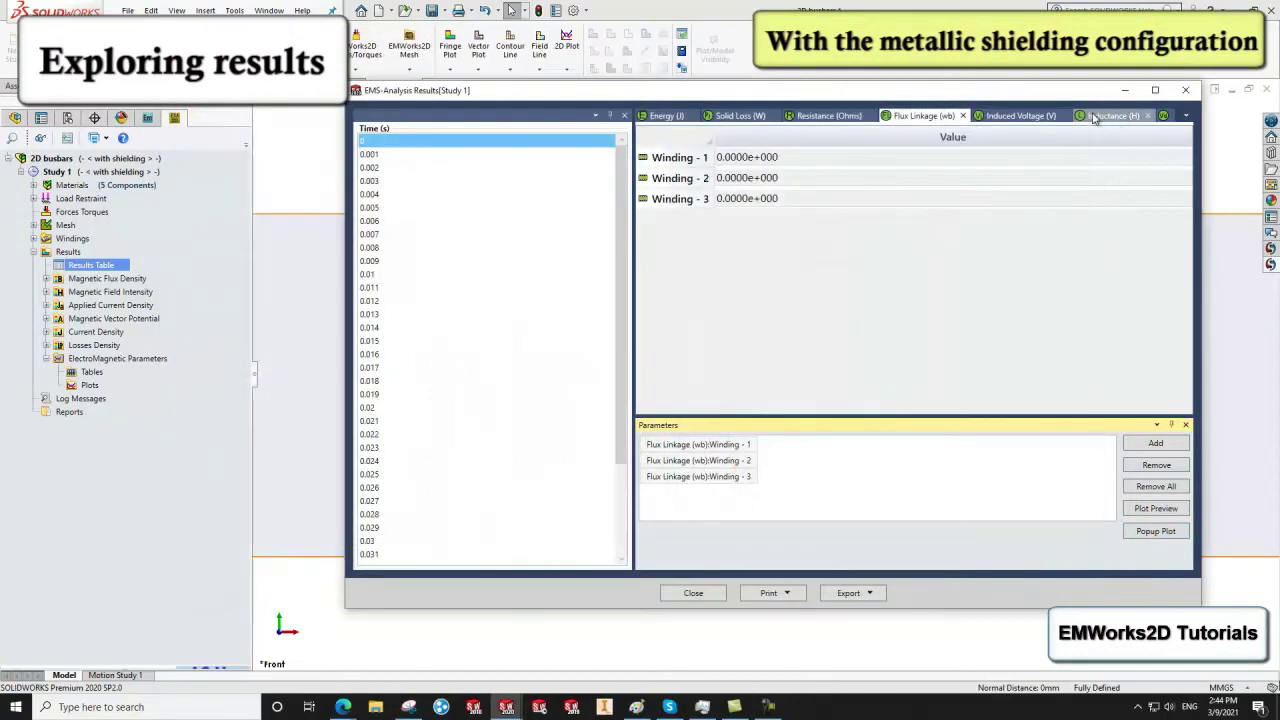
Step: Plot Induced Voltage of Windings 1–3 over time and reposition the legend
{"action": "left_click", "coordinate": [1018, 115]}
{"action": "left_click_drag", "start_coordinate": [980, 160], "coordinate": [969, 200]}
{"action": "left_click", "coordinate": [1155, 443]}
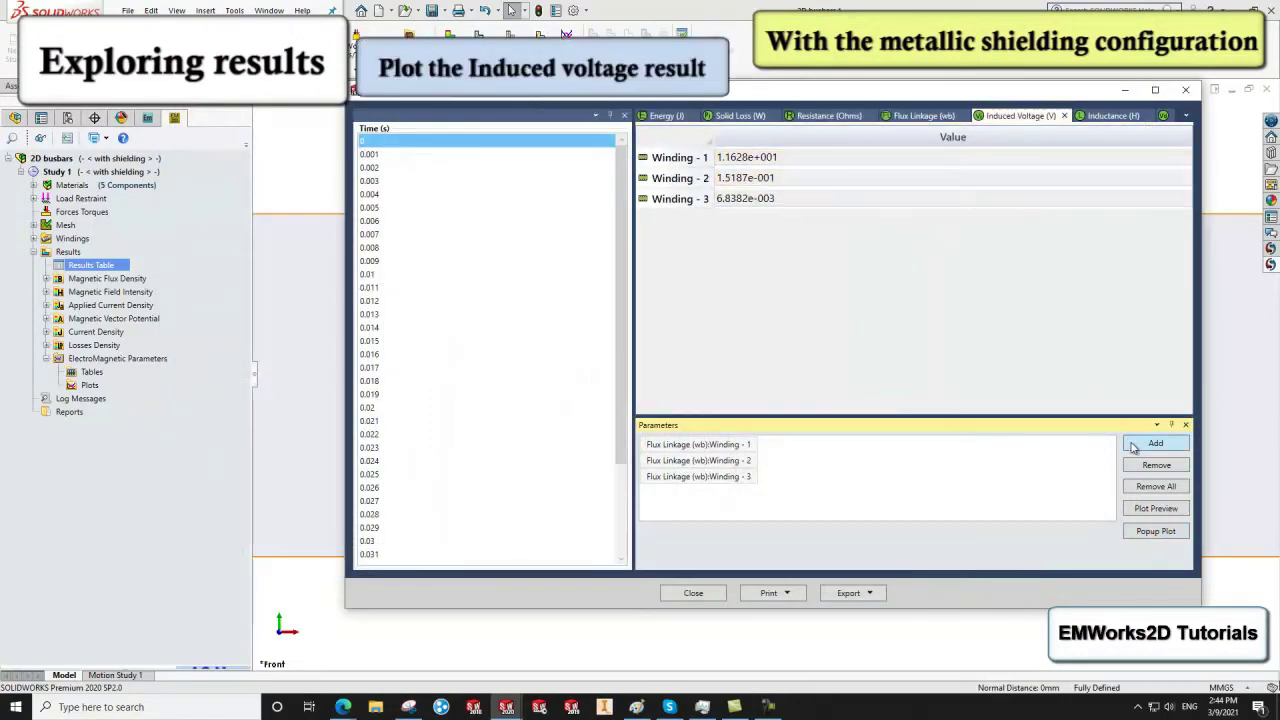
{"action": "left_click", "coordinate": [1140, 533]}
{"action": "mouse_move", "coordinate": [765, 280]}
{"action": "left_mouse_down"}
{"action": "mouse_move", "coordinate": [530, 245]}
{"action": "mouse_move", "coordinate": [518, 229]}
{"action": "left_mouse_up"}
Step: Plot the self-inductances of Windings 1–3 over time
{"action": "left_click", "coordinate": [1096, 104]}
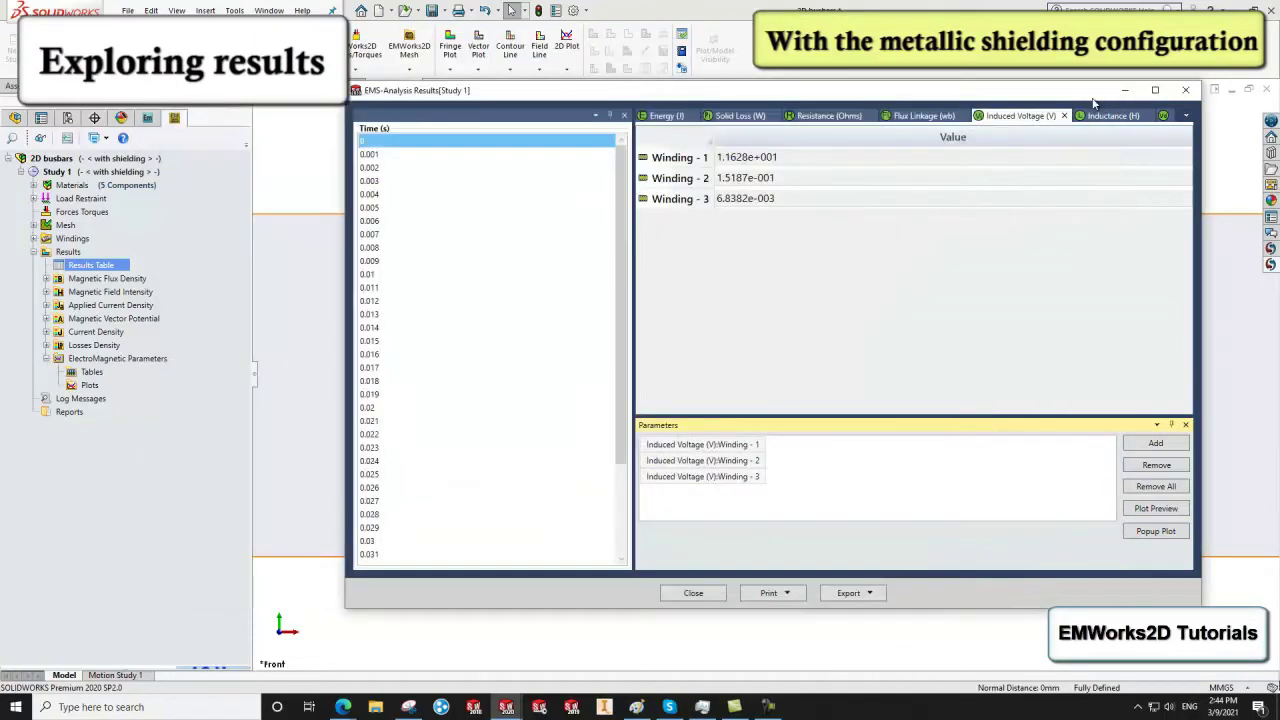
{"action": "left_click", "coordinate": [1105, 115]}
{"action": "left_click", "coordinate": [1043, 200], "text": "ctrl"}
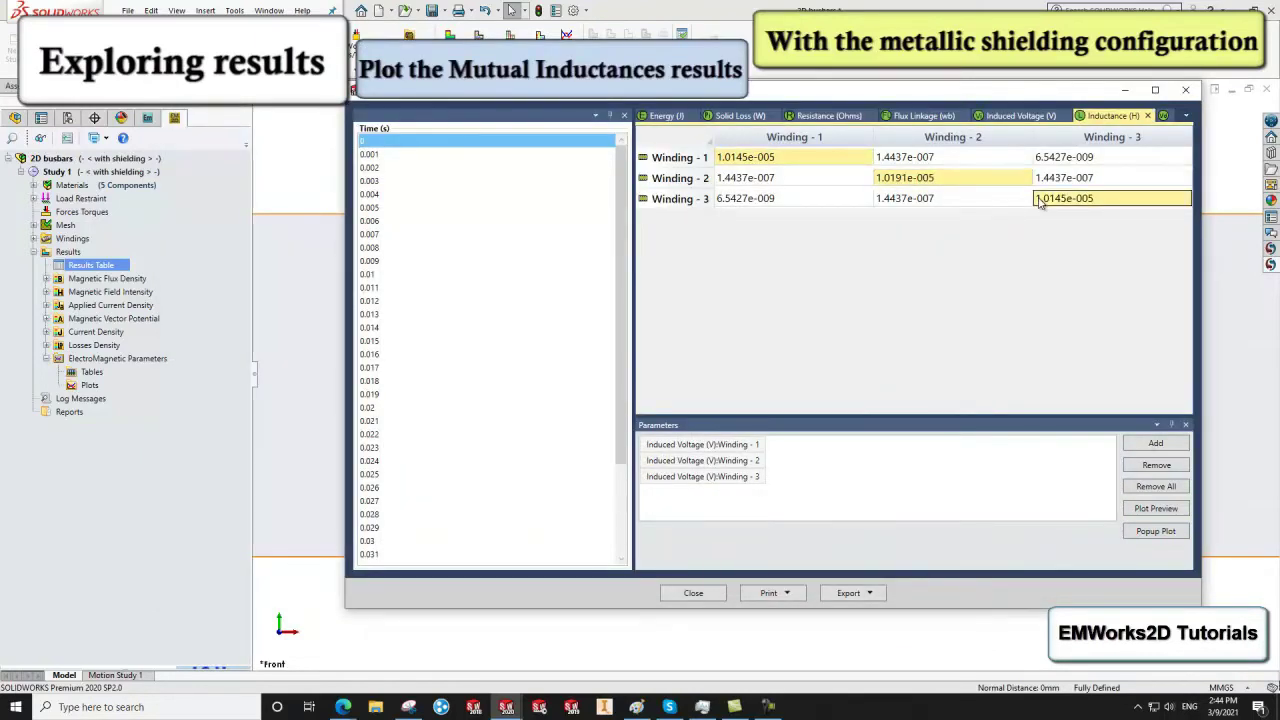
{"action": "left_click", "coordinate": [1148, 445]}
{"action": "left_click", "coordinate": [1155, 531]}
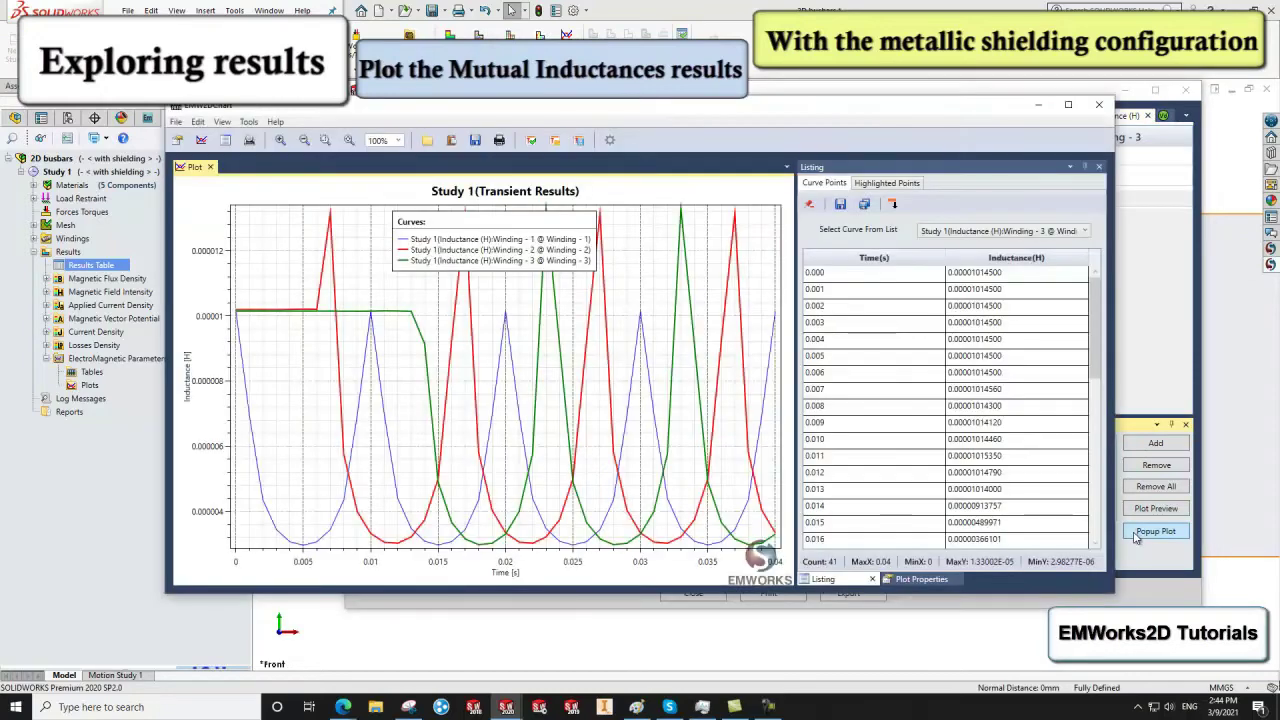
{"action": "left_click", "coordinate": [1099, 104]}
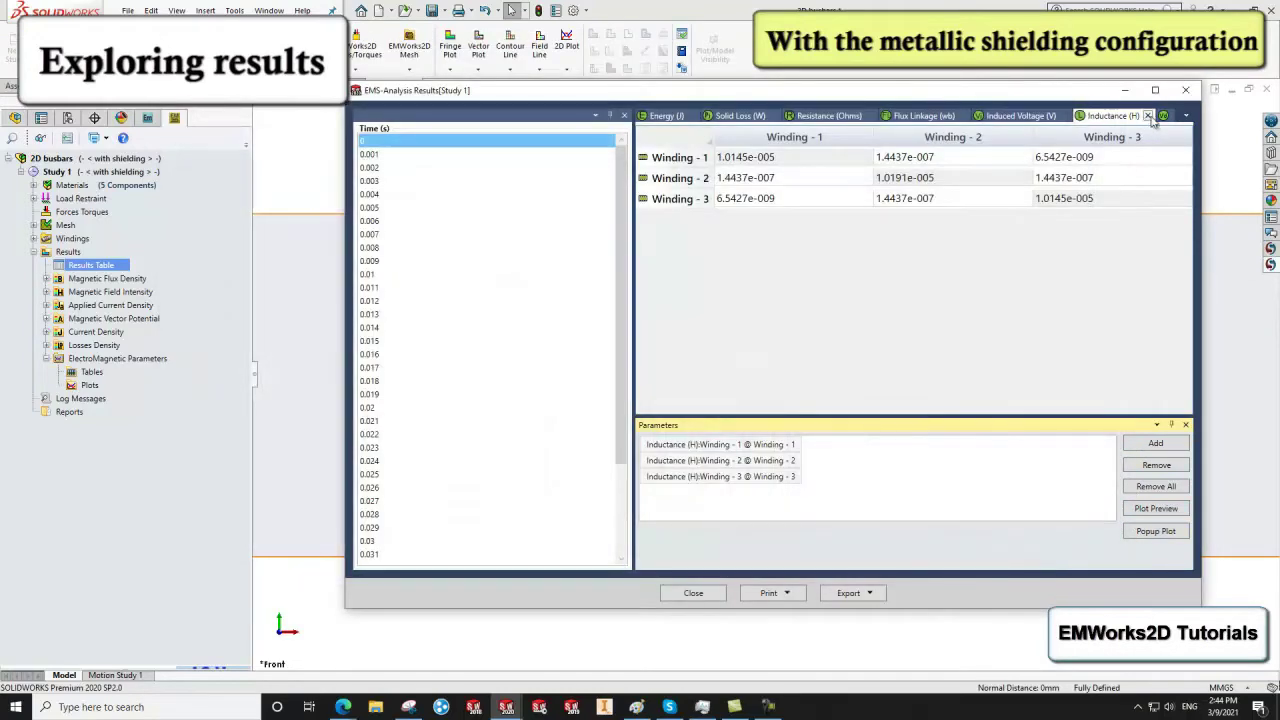
Step: Plot Voltage Drop of Windings 1–3 over time
{"action": "left_click", "coordinate": [1163, 115]}
{"action": "left_click_drag", "start_coordinate": [1121, 157], "coordinate": [1100, 208]}
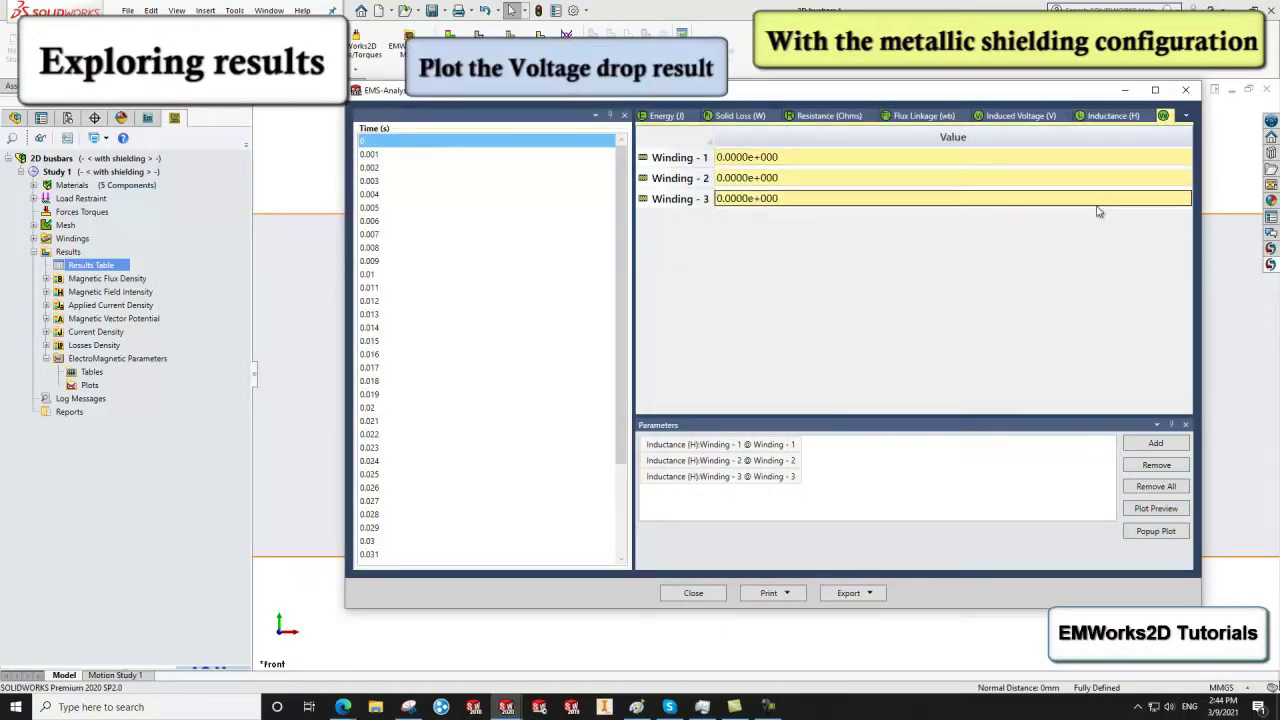
{"action": "left_click", "coordinate": [1130, 450]}
{"action": "left_click", "coordinate": [1140, 531]}
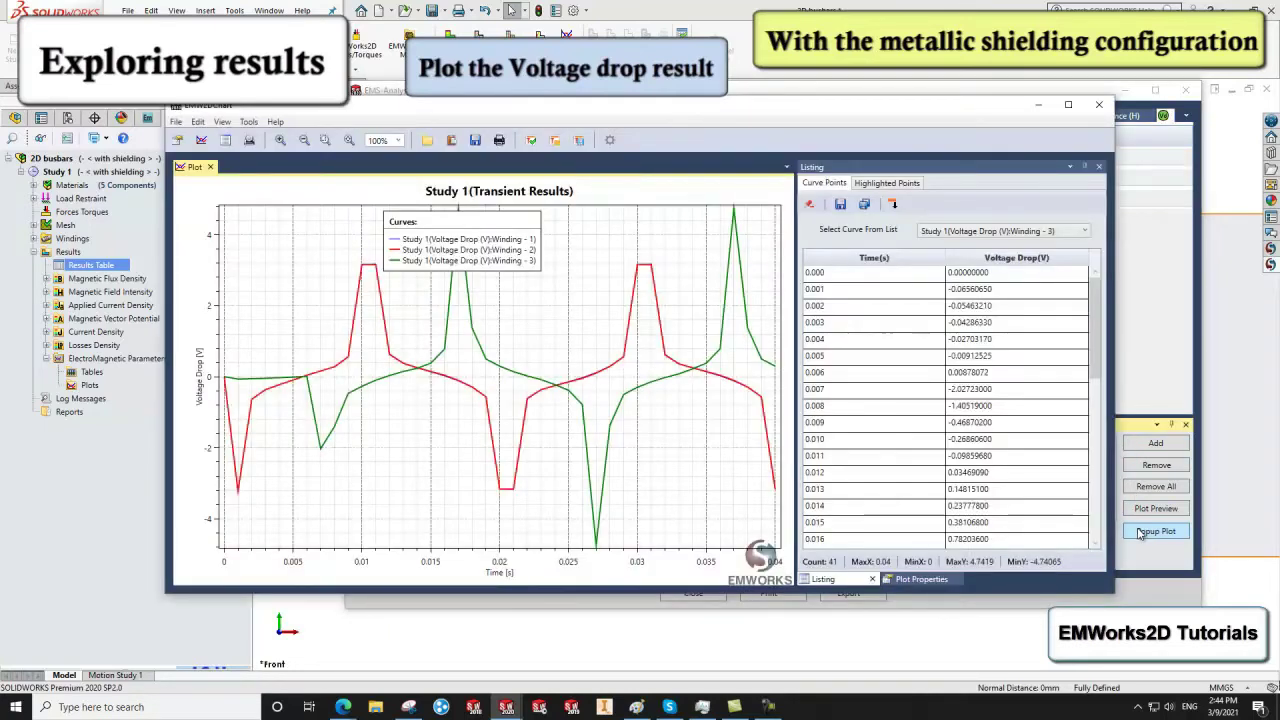
{"action": "left_click_drag", "start_coordinate": [518, 225], "coordinate": [614, 224]}
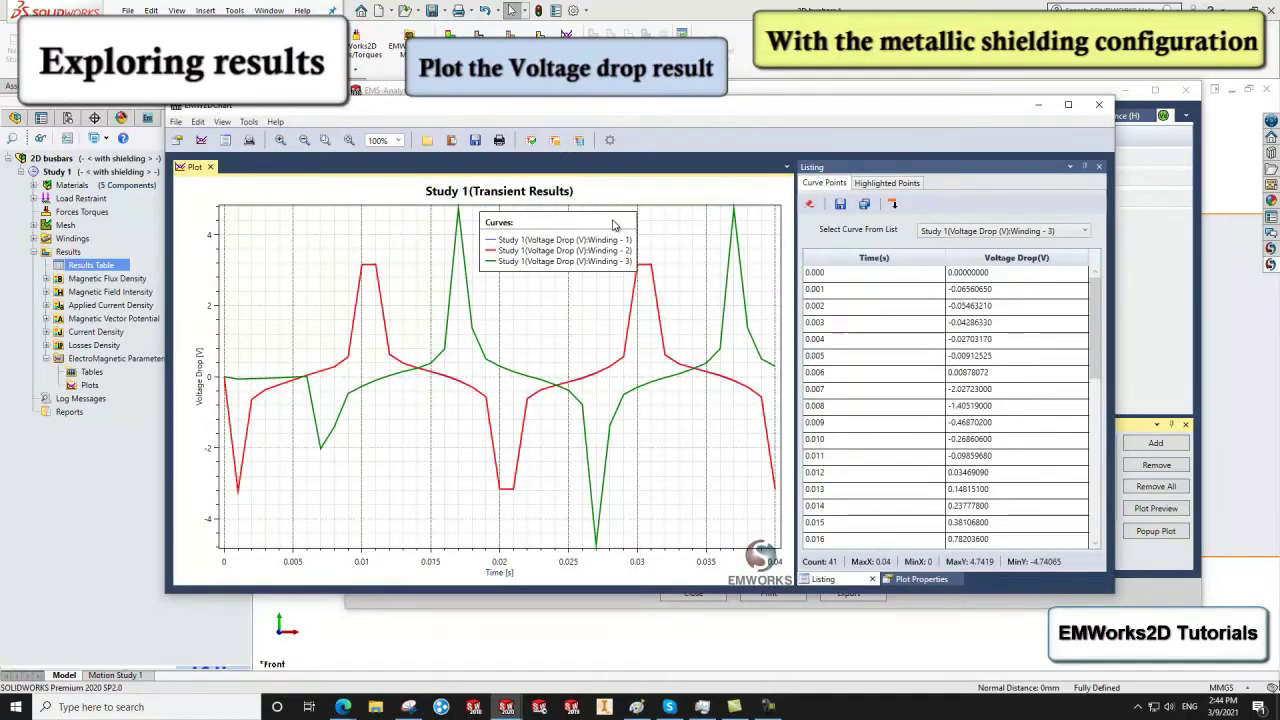
{"action": "left_click", "coordinate": [1100, 105]}
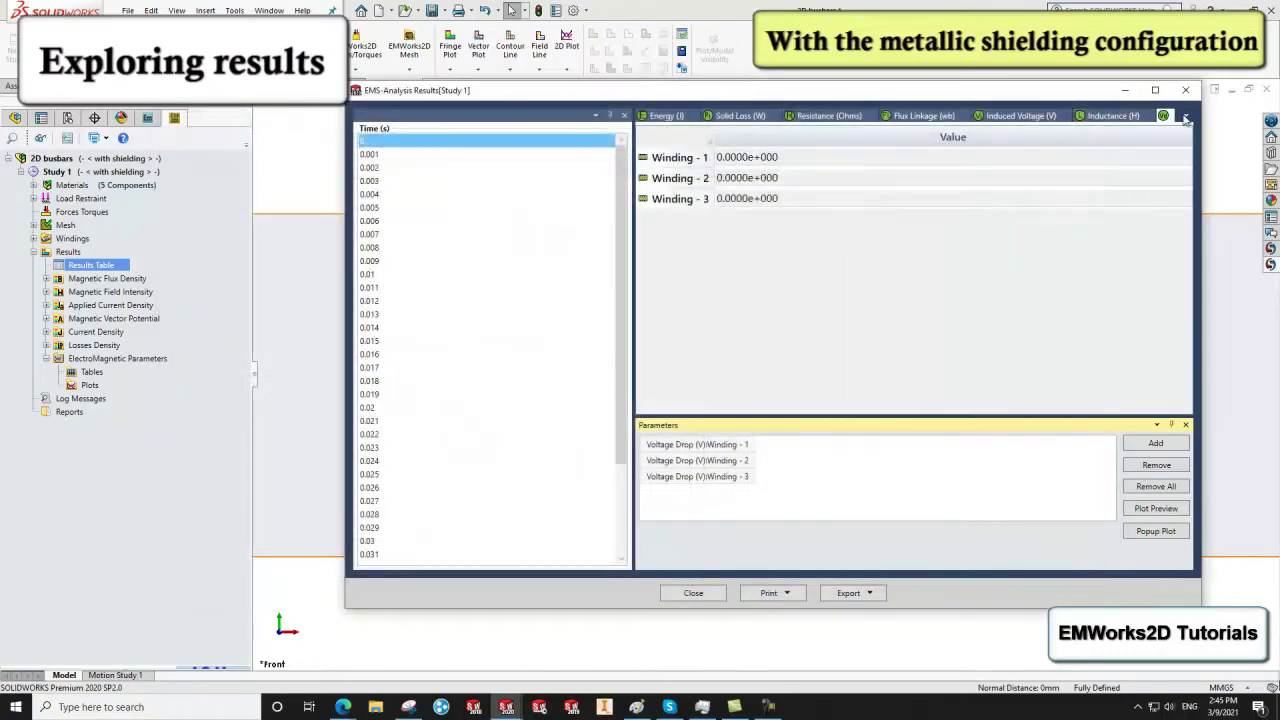
Step: Plot Input Current of Windings 1–3 over time, then close the results window
{"action": "left_click", "coordinate": [1186, 115]}
{"action": "left_click", "coordinate": [1080, 232]}
{"action": "left_click_drag", "start_coordinate": [977, 176], "coordinate": [977, 215]}
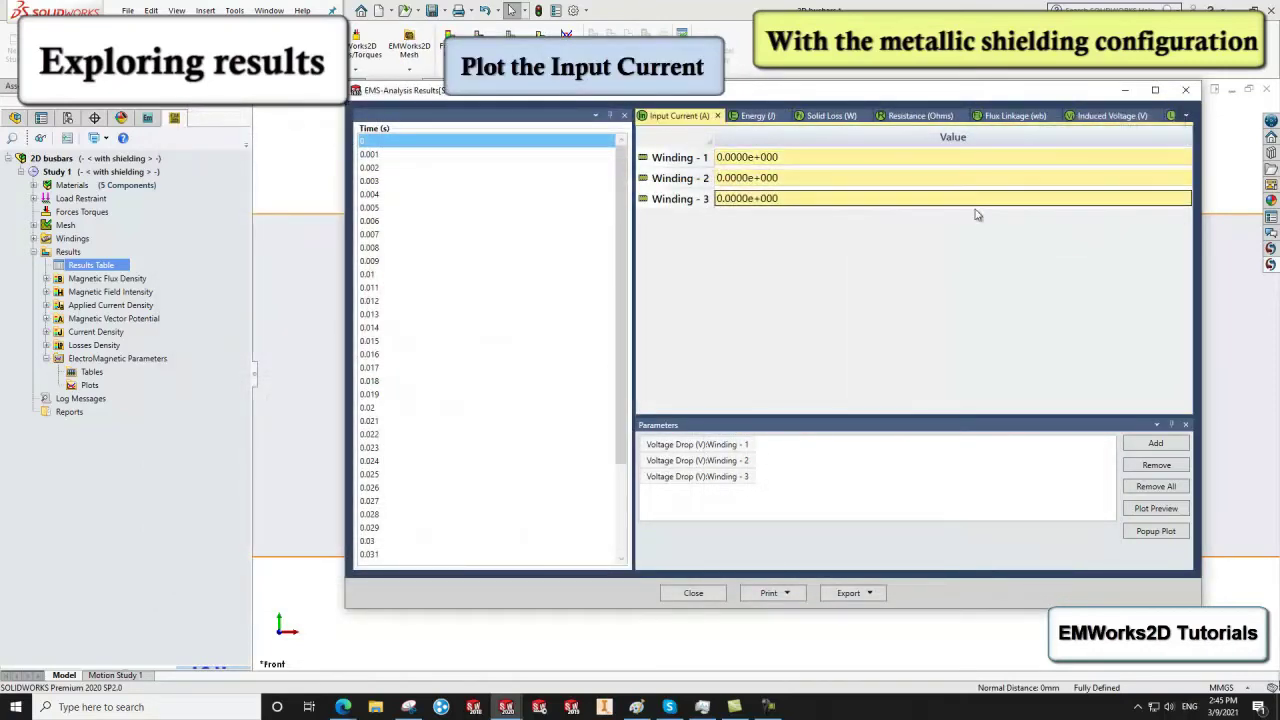
{"action": "left_click", "coordinate": [1128, 445]}
{"action": "left_click", "coordinate": [1141, 531]}
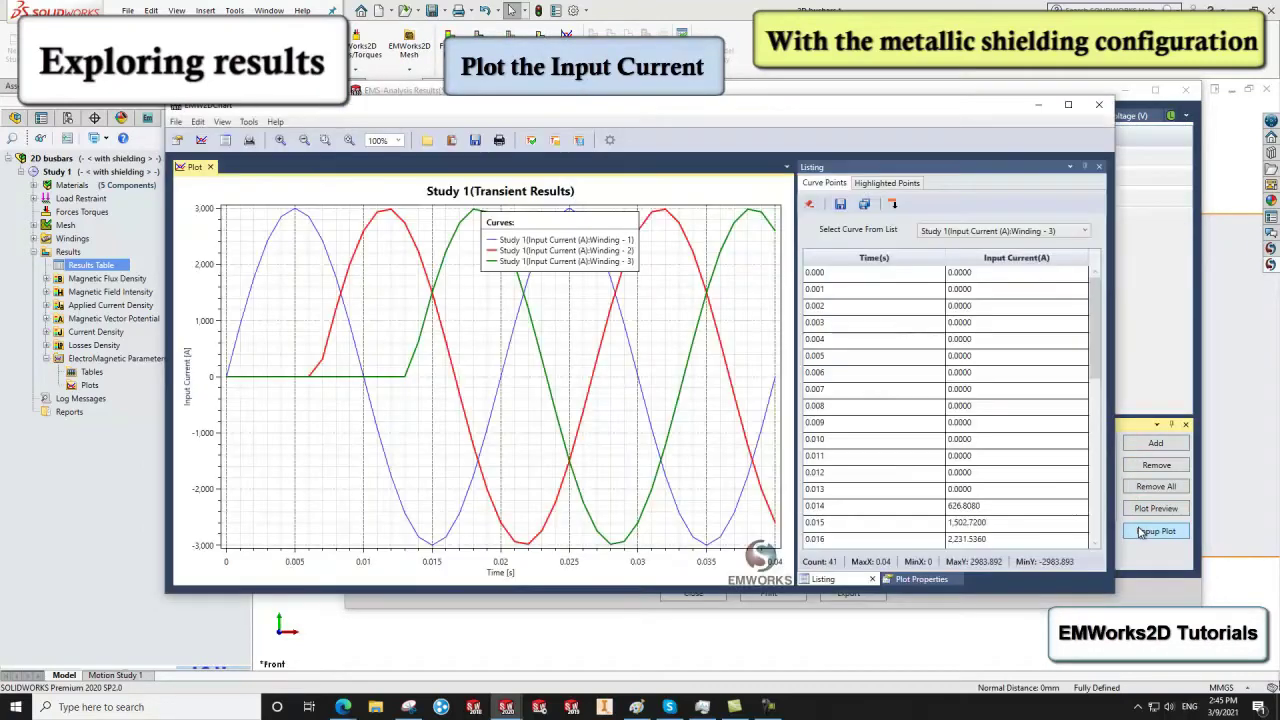
{"action": "left_click_drag", "start_coordinate": [617, 238], "coordinate": [600, 270]}
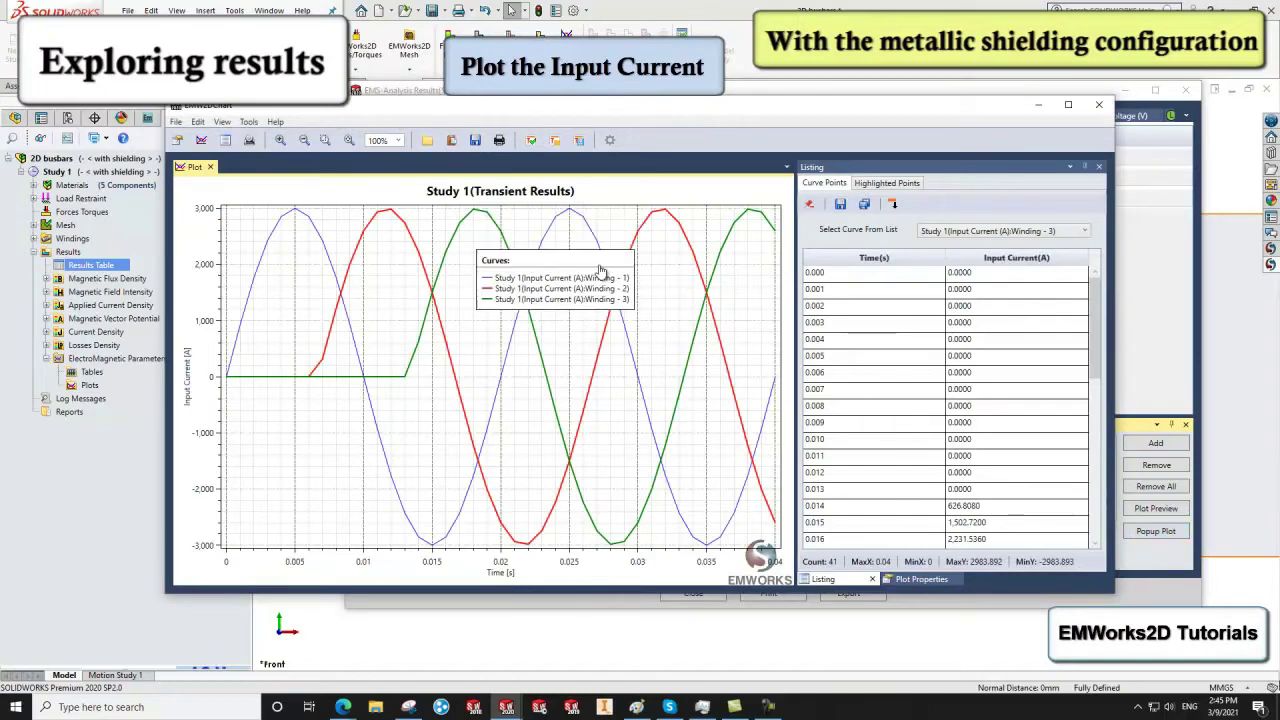
{"action": "left_click", "coordinate": [1099, 104]}
{"action": "left_click", "coordinate": [1186, 89]}
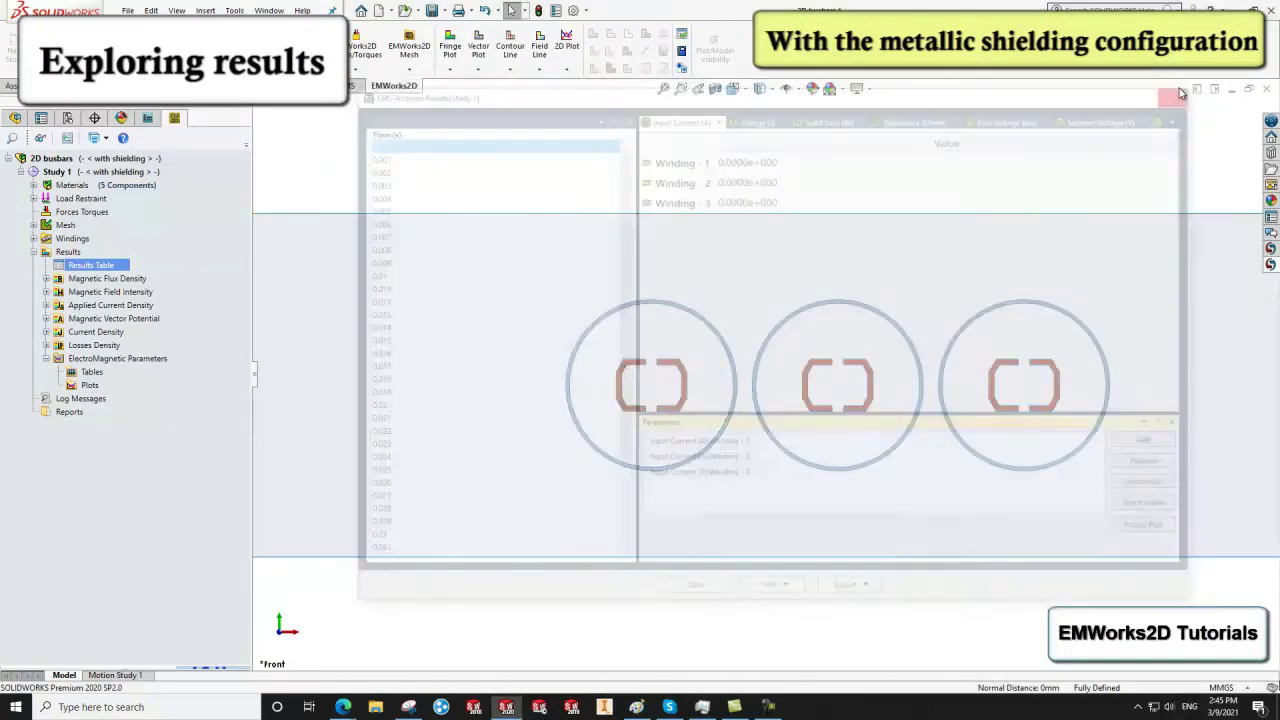
Step: Set the Magnetic Flux Density plot to time step 20
{"action": "double_click", "coordinate": [100, 278]}
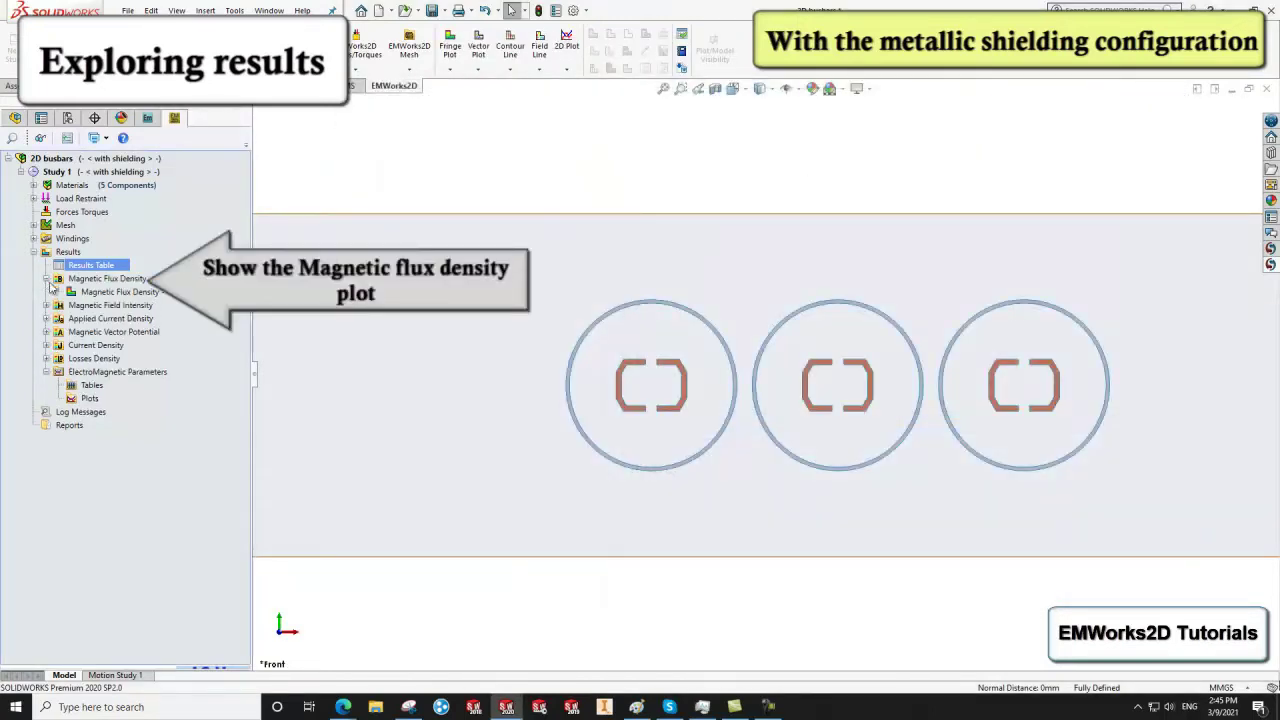
{"action": "right_click", "coordinate": [120, 291]}
{"action": "left_click", "coordinate": [101, 323]}
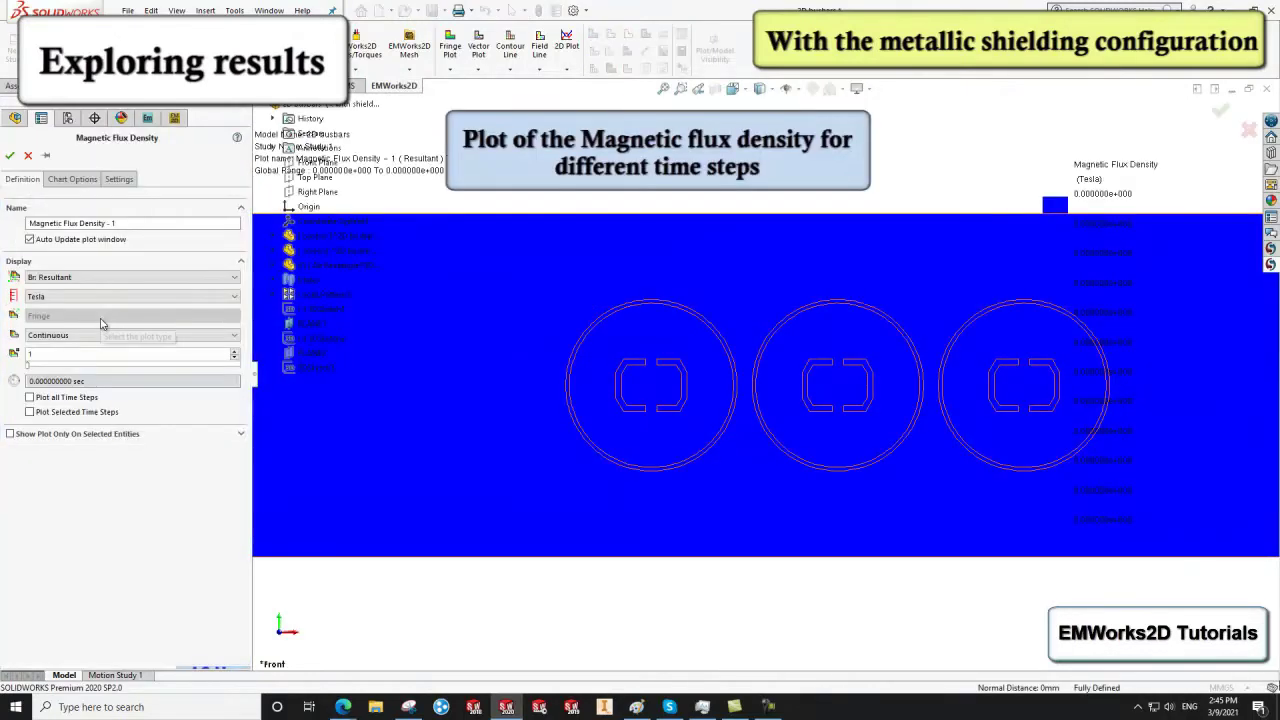
{"action": "left_click", "coordinate": [235, 352]}
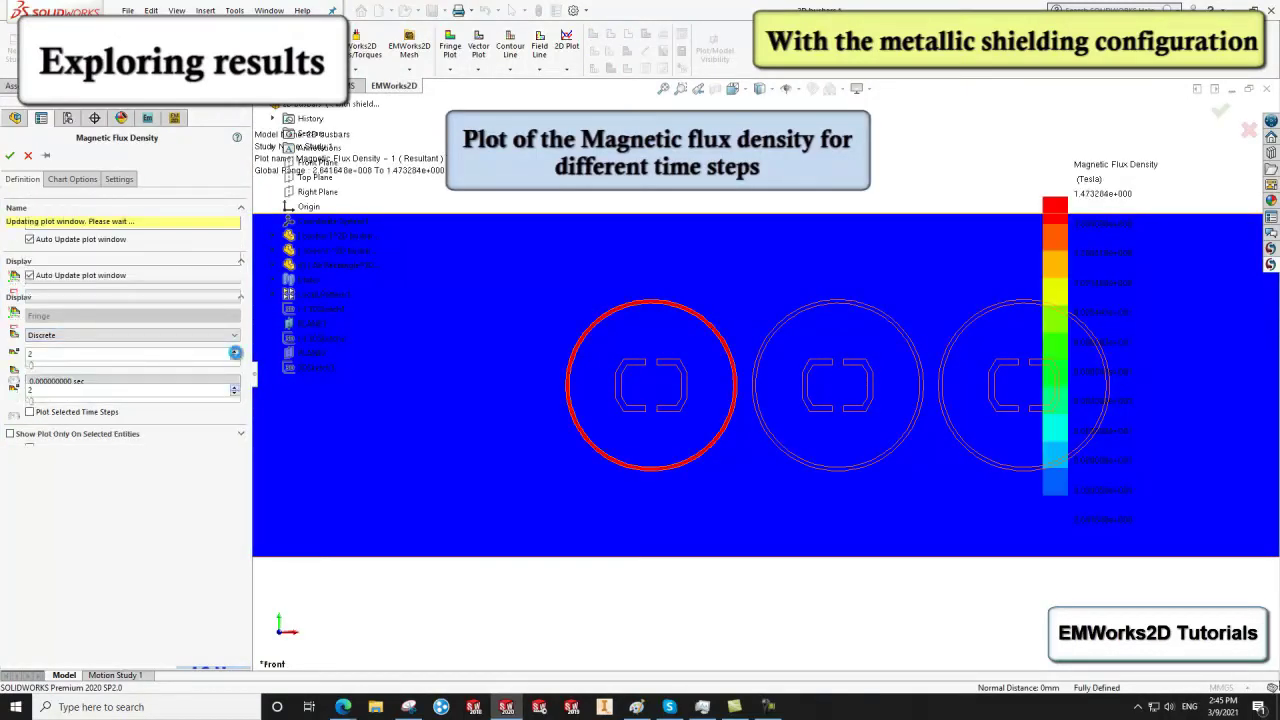
{"action": "left_click", "coordinate": [235, 352]}
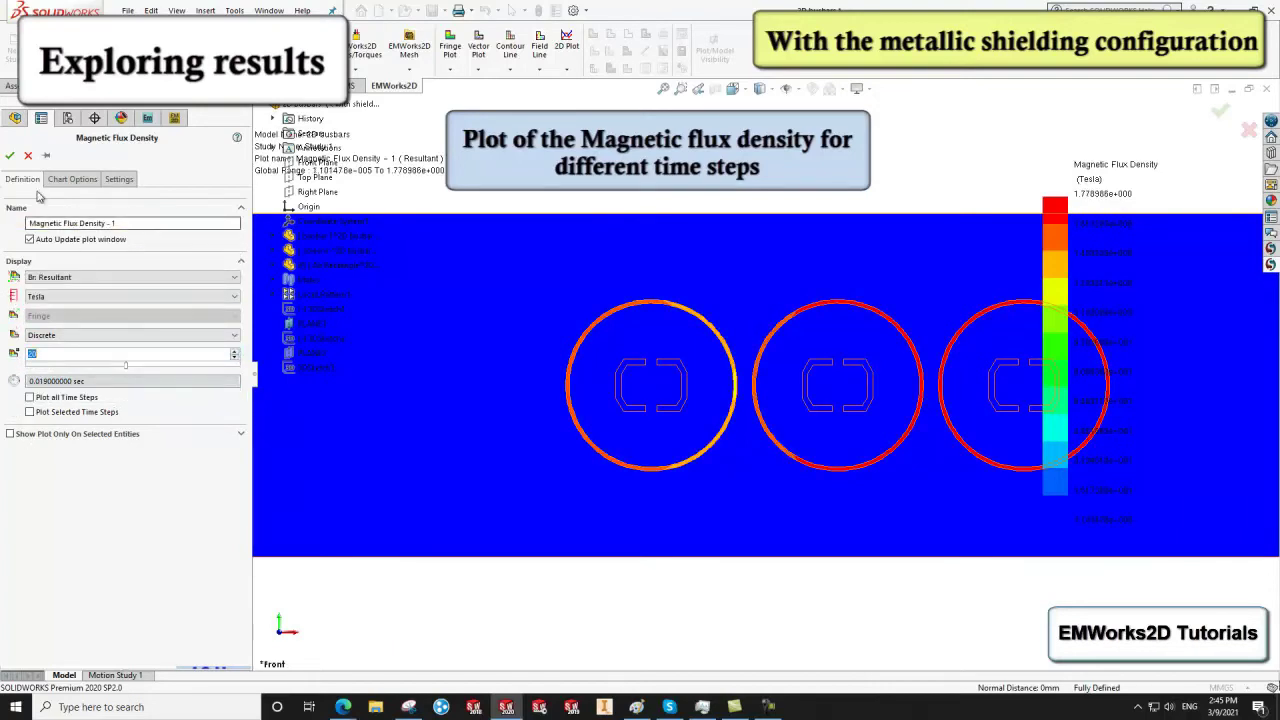
{"action": "left_click", "coordinate": [9, 155]}
Step: Show the Magnetic Field Intensity plot in discrete bands at time step 40 (0.039 s)
{"action": "right_click", "coordinate": [74, 308]}
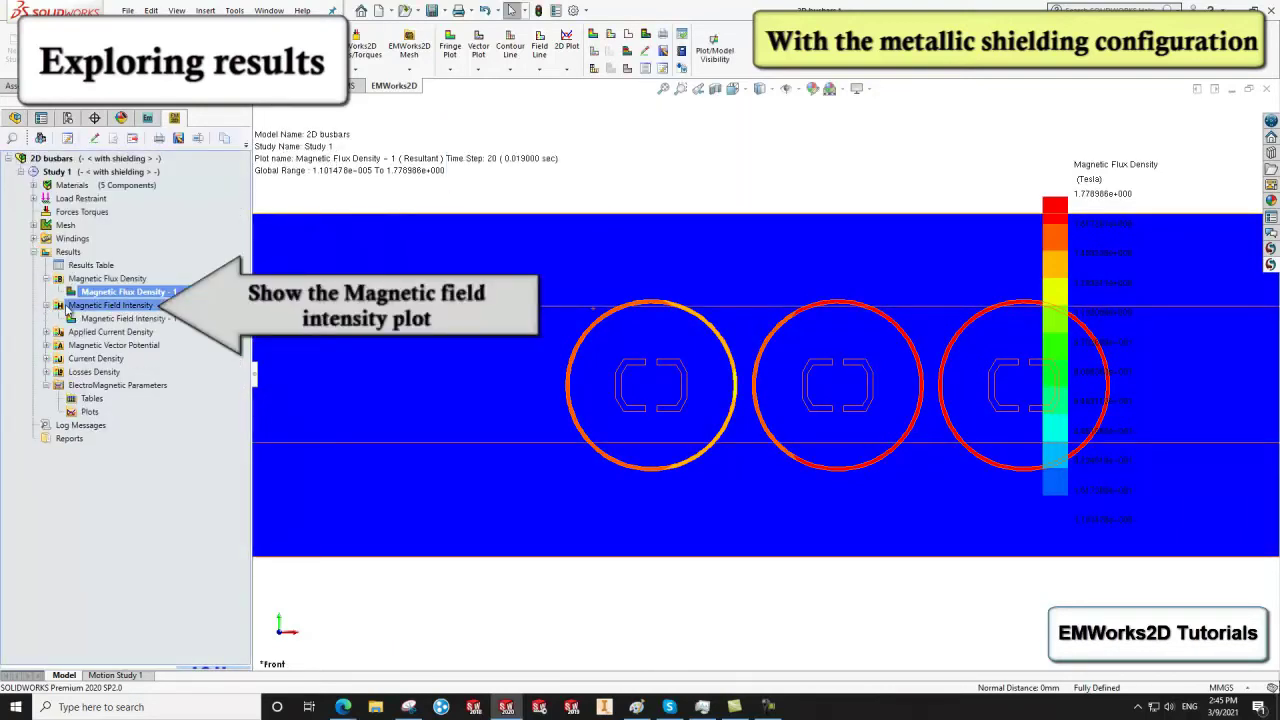
{"action": "left_click", "coordinate": [108, 319]}
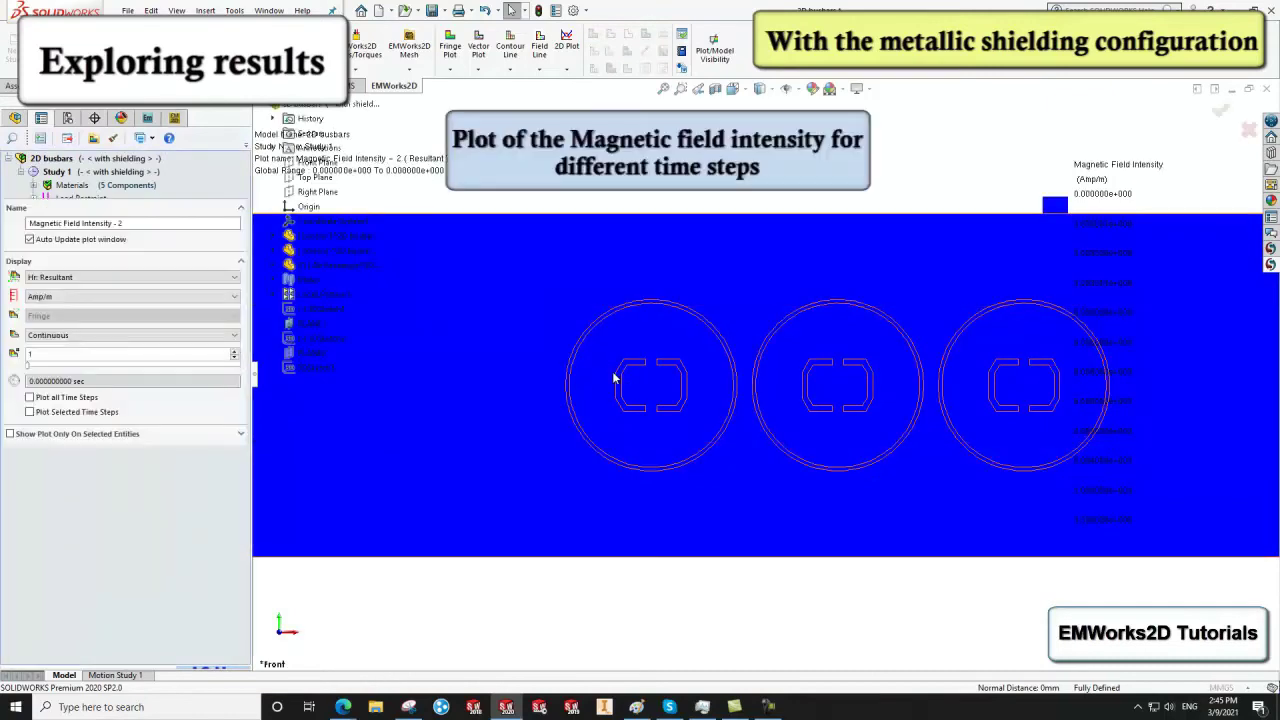
{"action": "left_click", "coordinate": [238, 337]}
{"action": "left_click", "coordinate": [212, 355]}
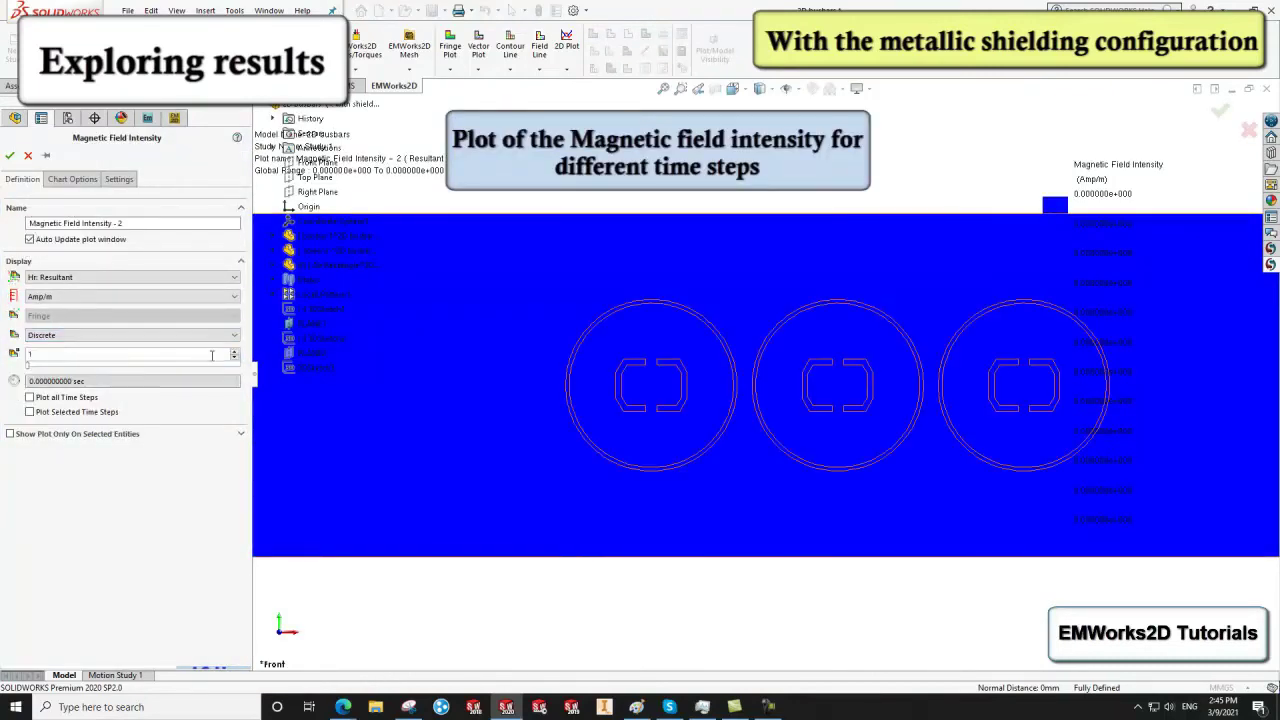
{"action": "left_click", "coordinate": [234, 354]}
{"action": "left_click", "coordinate": [234, 354]}
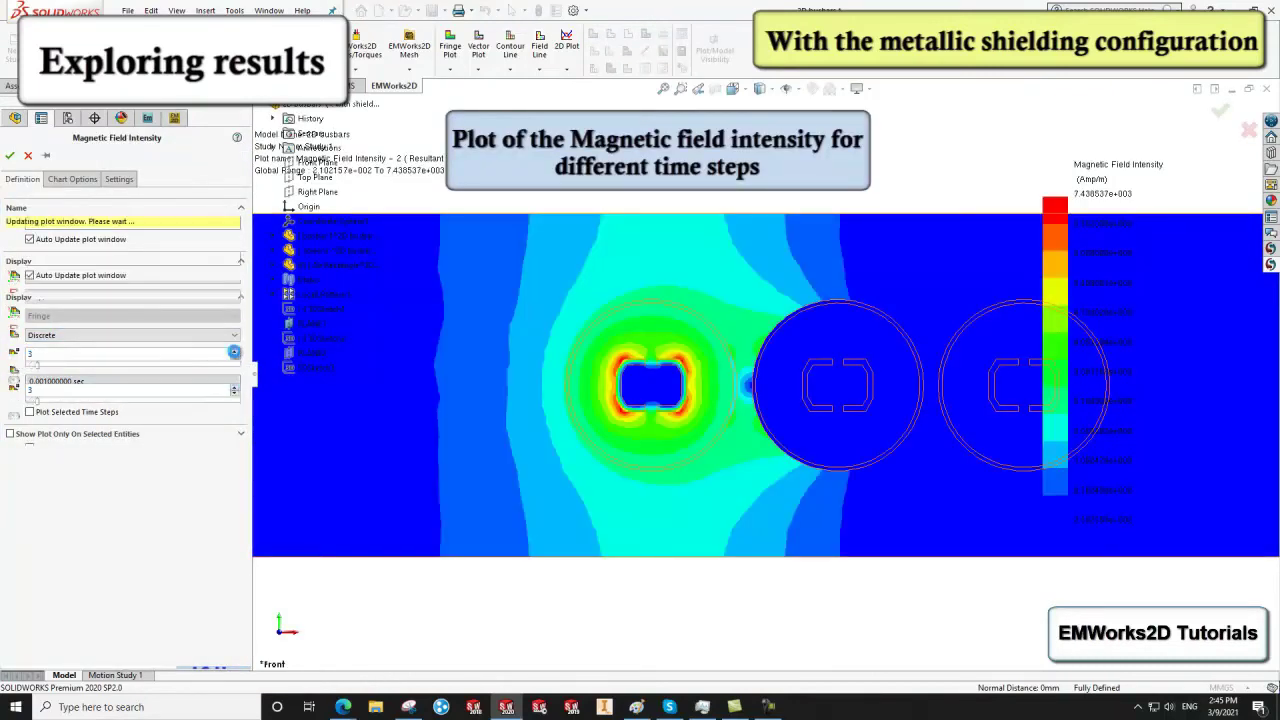
{"action": "left_click", "coordinate": [234, 354]}
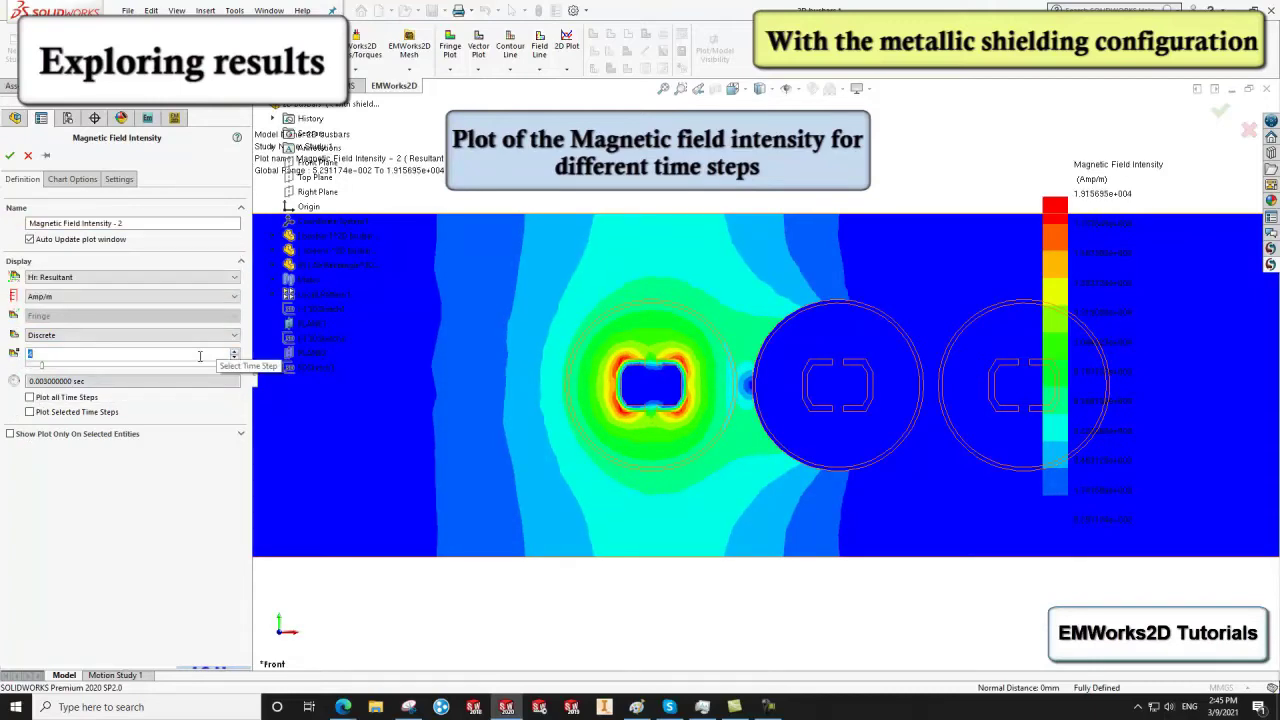
{"action": "type", "text": "0"}
{"action": "key", "text": "Return"}
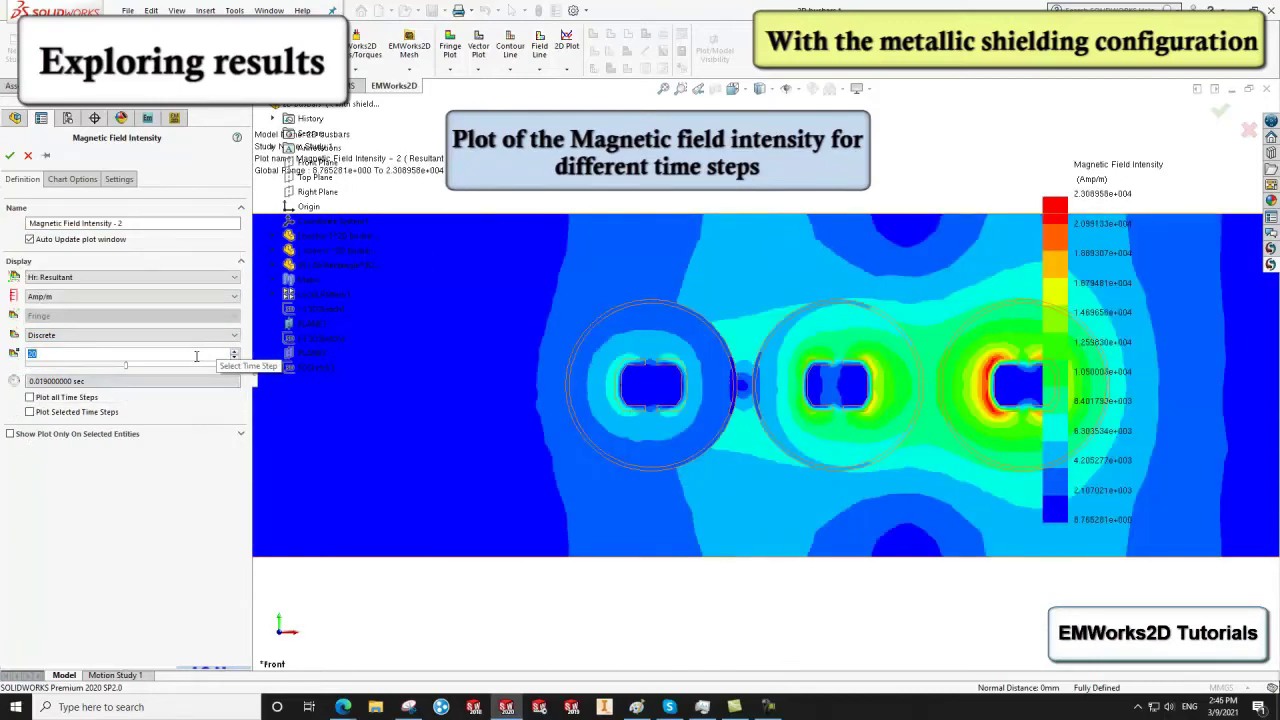
{"action": "type", "text": "40"}
{"action": "key", "text": "Return"}
{"action": "left_click", "coordinate": [9, 155]}
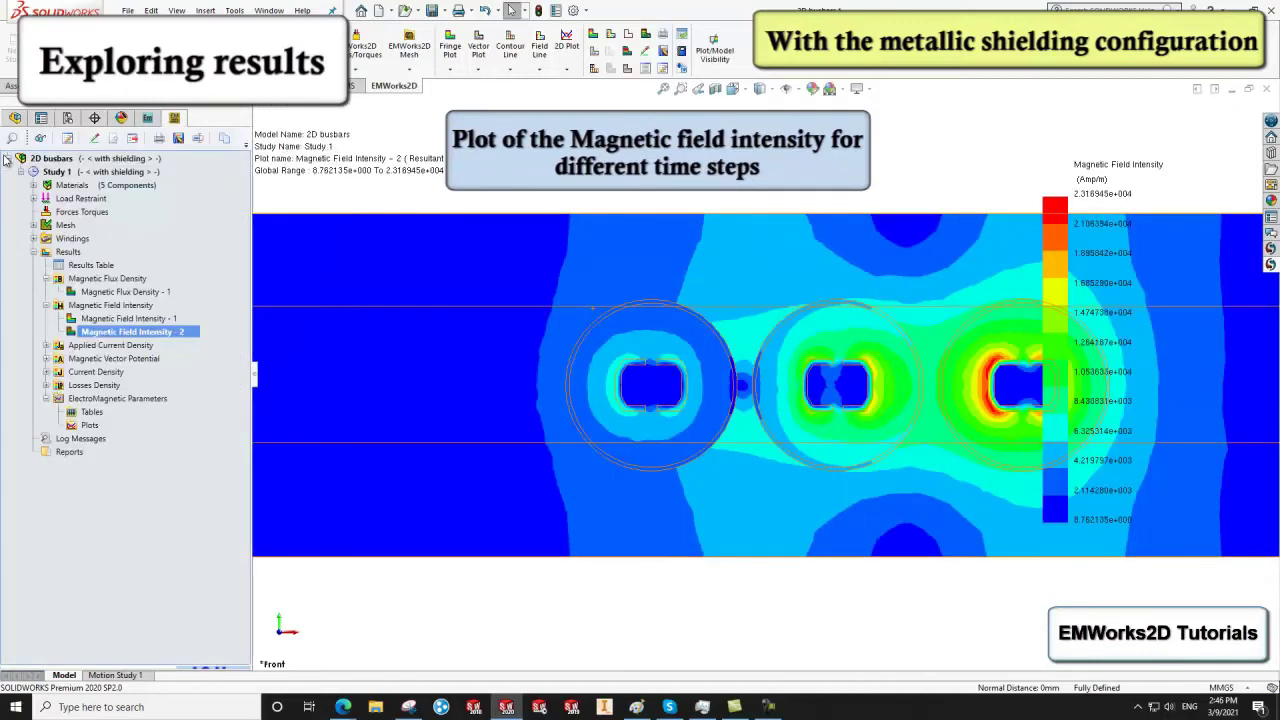
Step: Create a Magnetic Vector Potential contour-line plot at time step 40 (0.039 s)
{"action": "right_click", "coordinate": [77, 360]}
{"action": "left_click", "coordinate": [130, 391]}
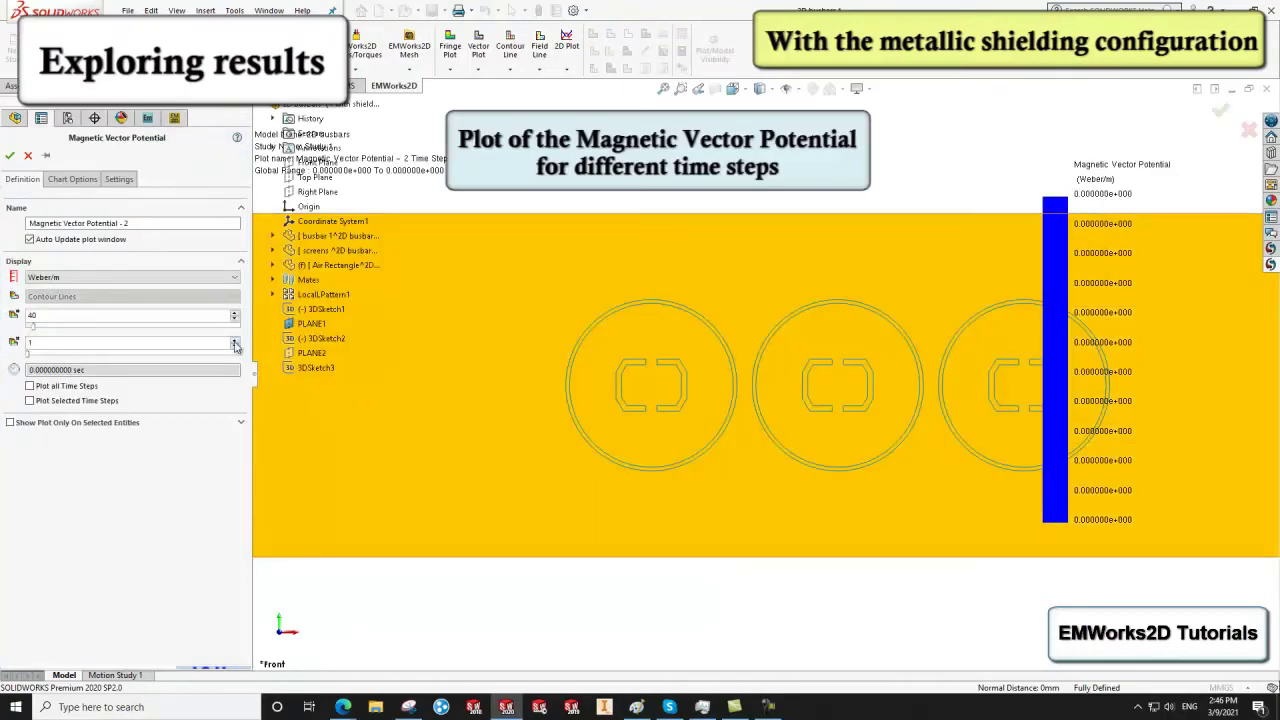
{"action": "left_click", "coordinate": [235, 341]}
{"action": "left_click", "coordinate": [235, 341]}
{"action": "left_click", "coordinate": [235, 341]}
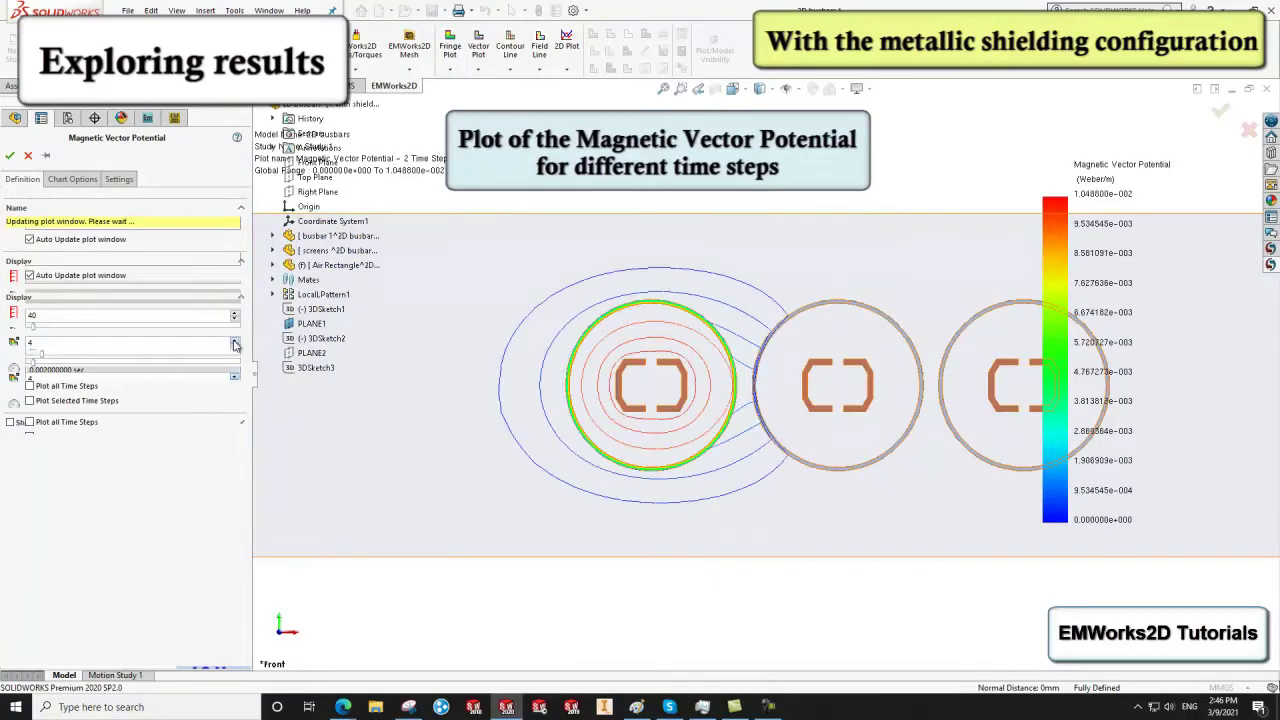
{"action": "left_click", "coordinate": [235, 343]}
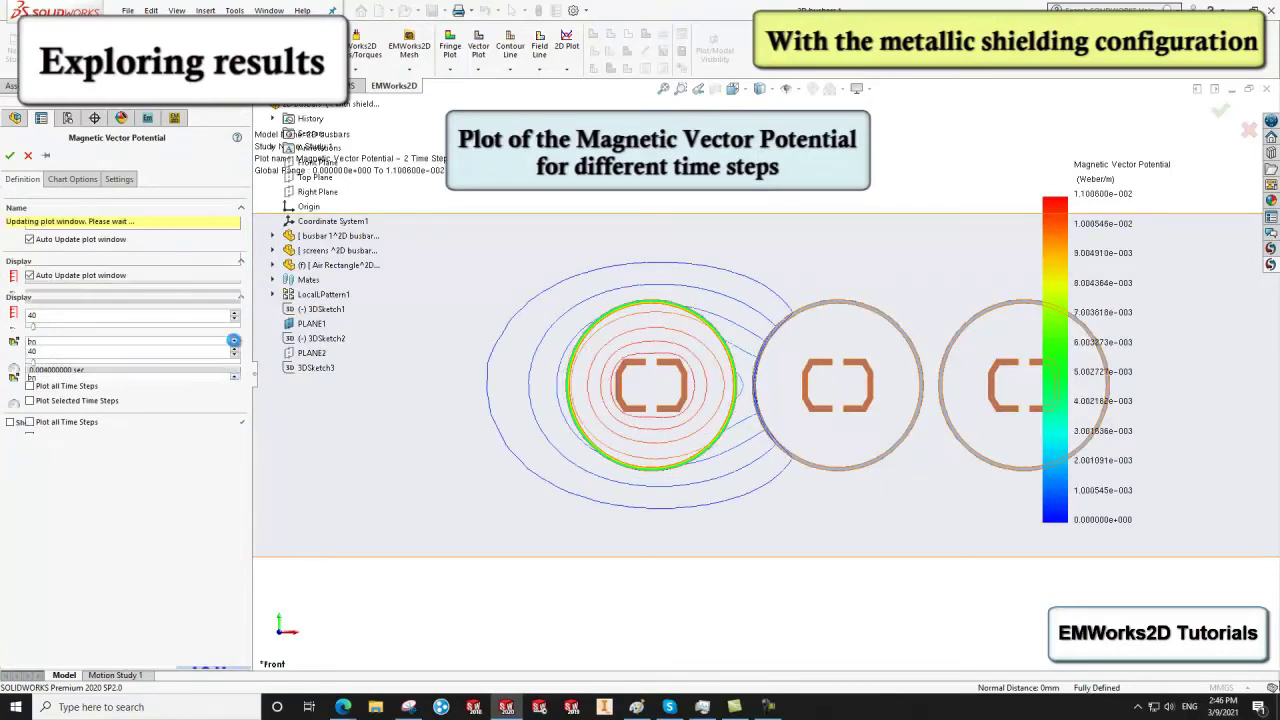
{"action": "left_click", "coordinate": [234, 342]}
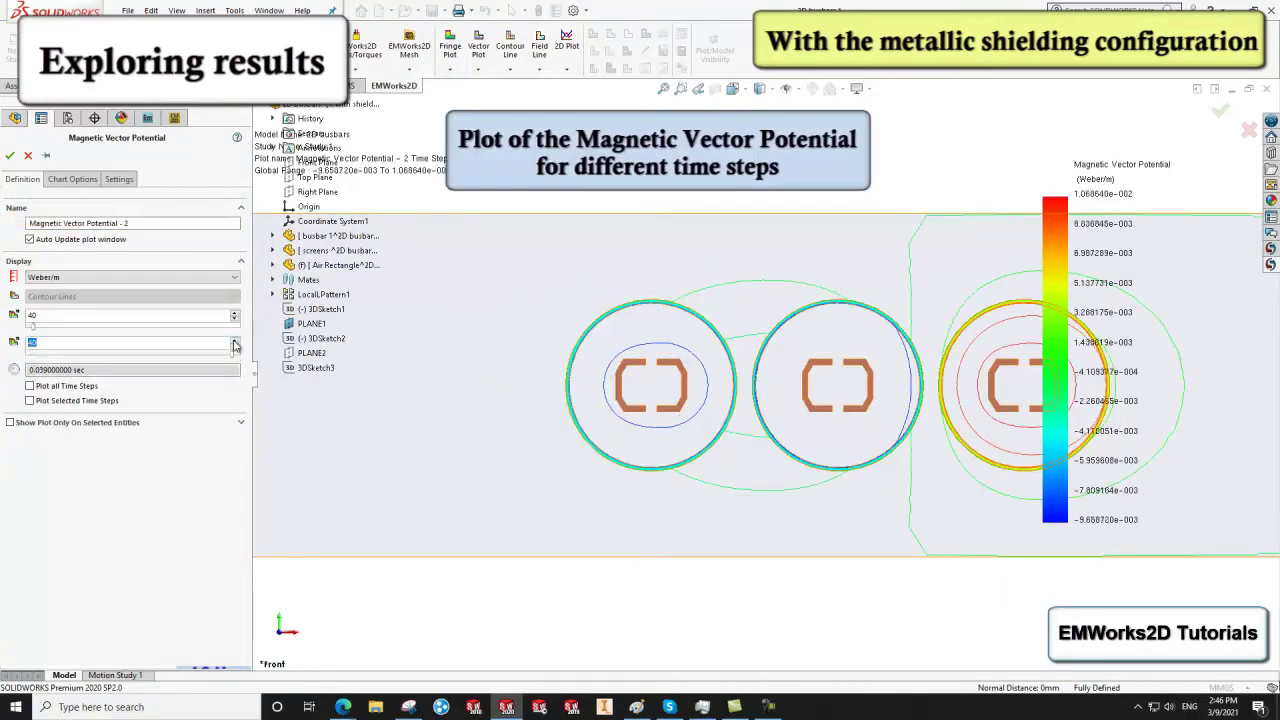
{"action": "left_click", "coordinate": [10, 156]}
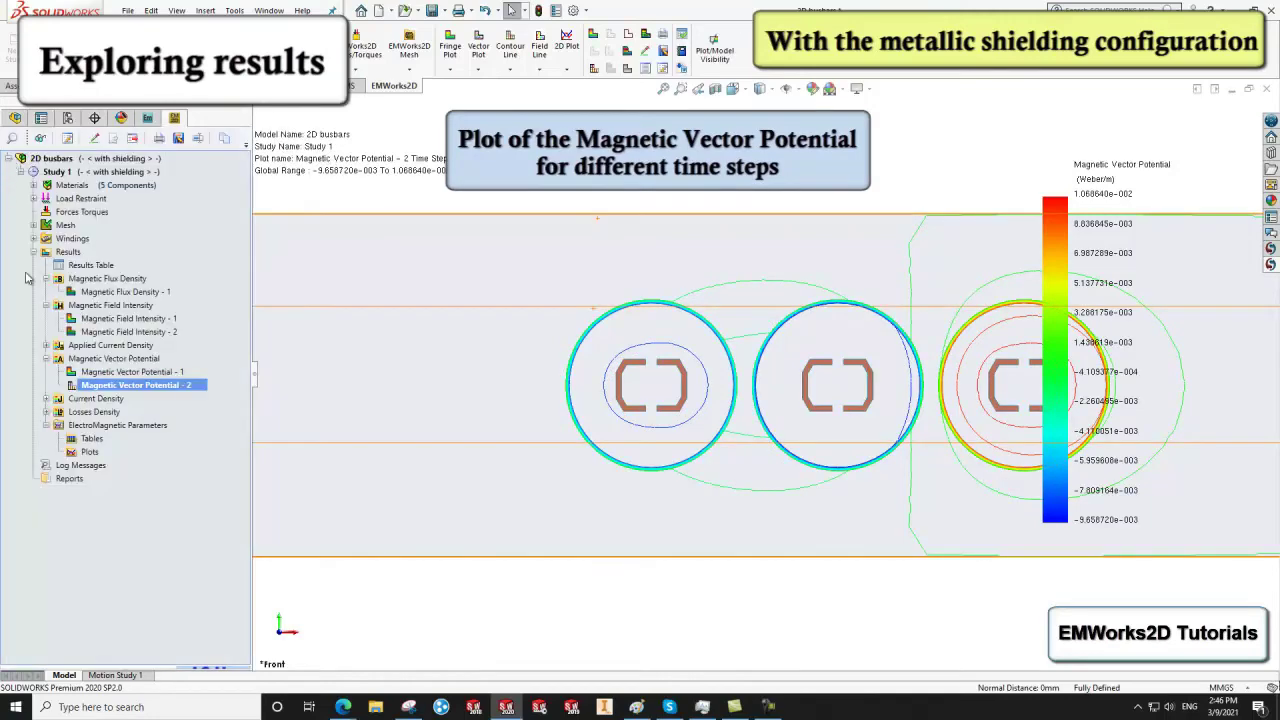
Step: Create a discrete Current Density fringe plot at time step 41 (0.040 s)
{"action": "right_click", "coordinate": [70, 398]}
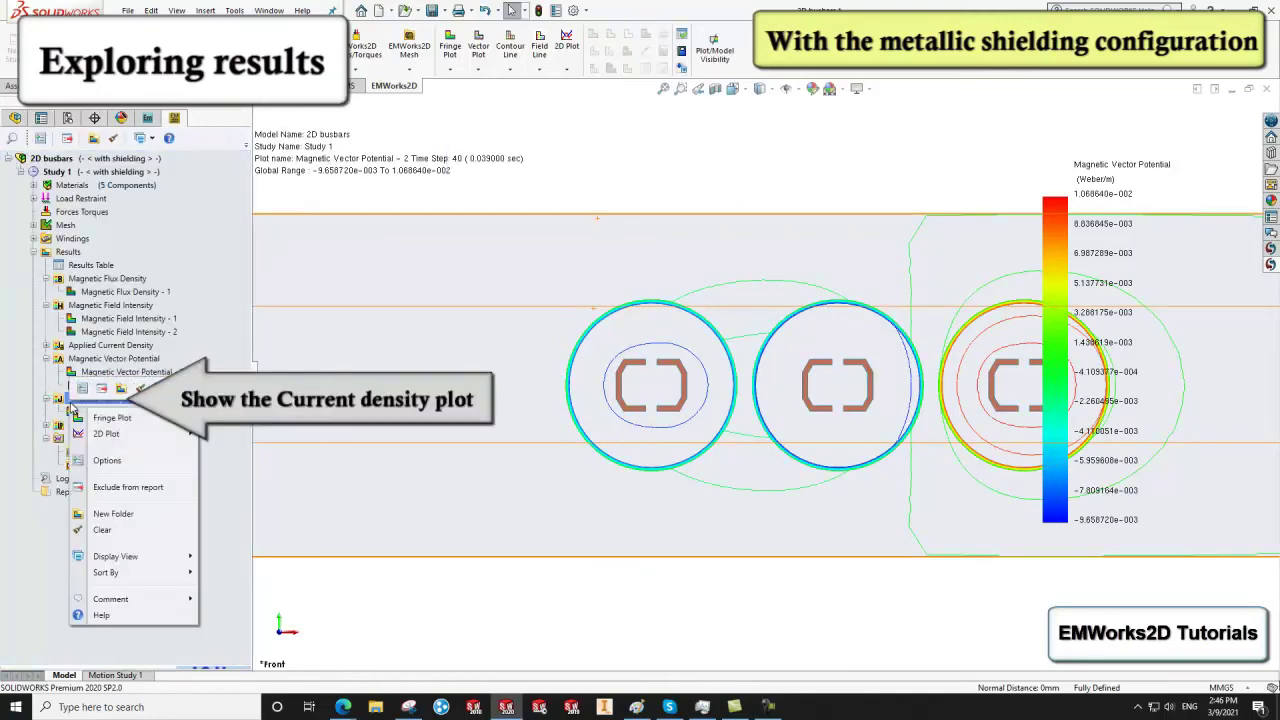
{"action": "left_click", "coordinate": [141, 420]}
{"action": "left_click", "coordinate": [192, 336]}
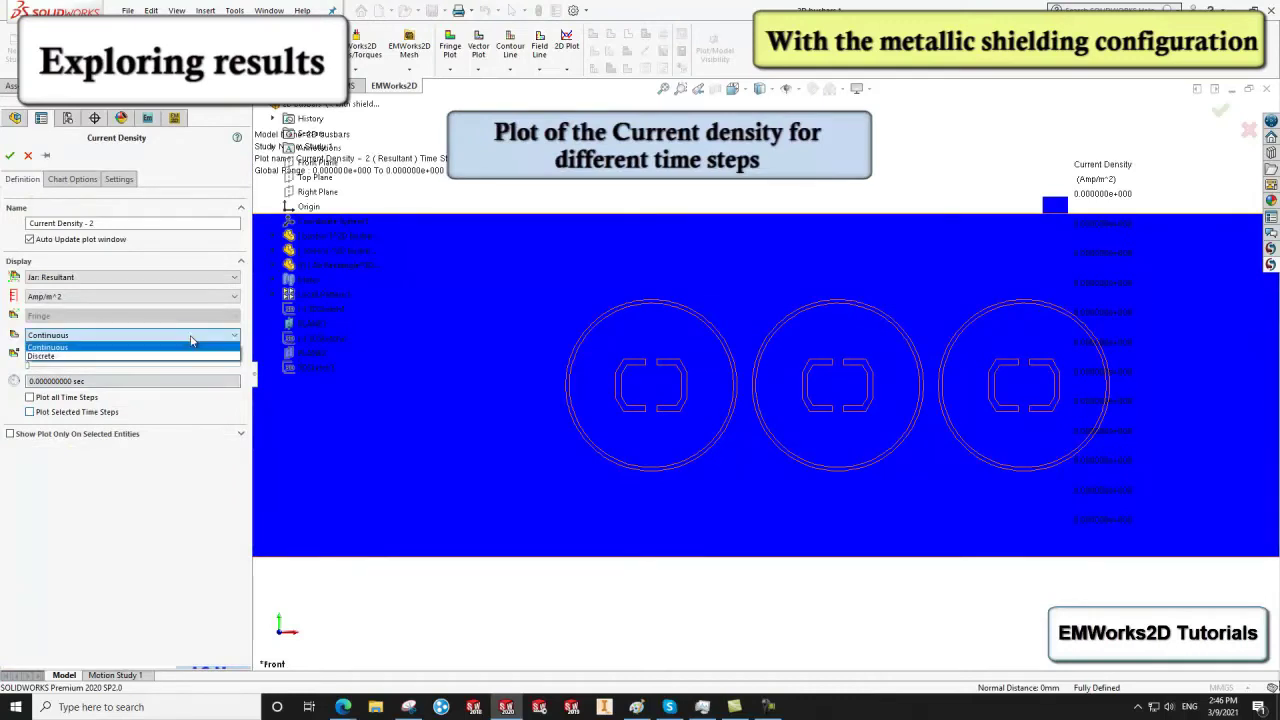
{"action": "left_click", "coordinate": [190, 356]}
{"action": "left_click", "coordinate": [235, 354]}
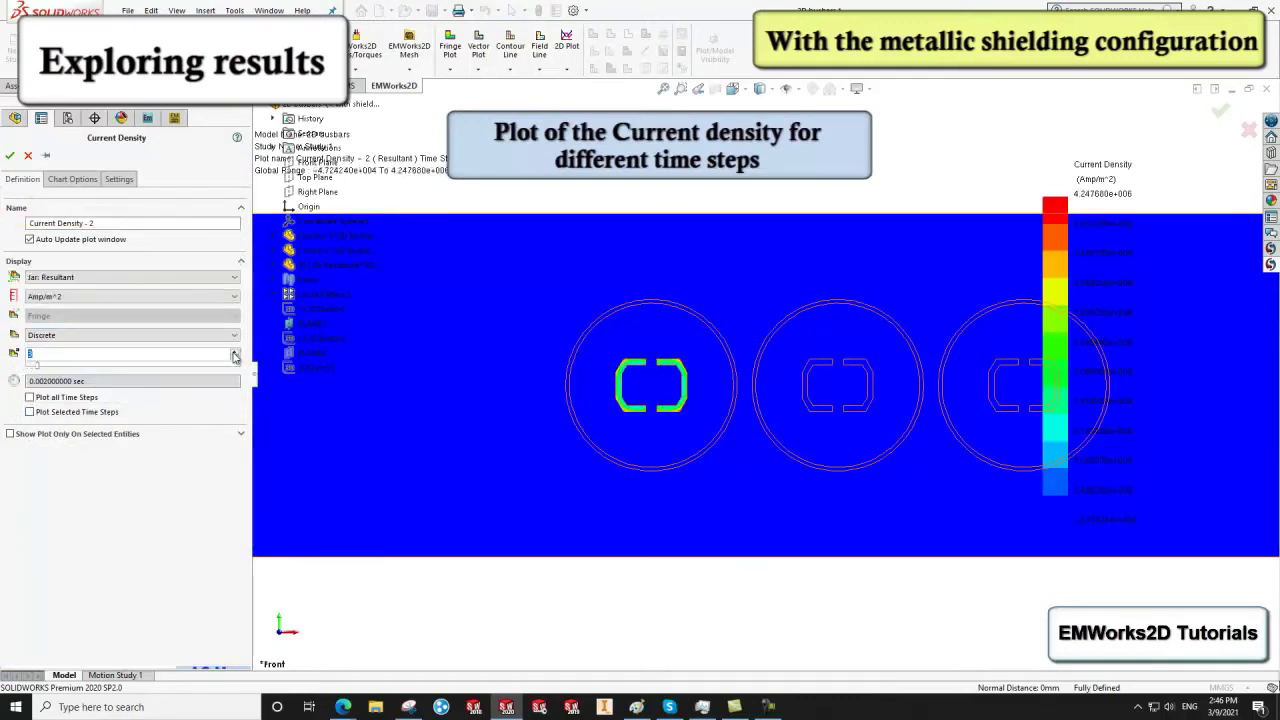
{"action": "left_click", "coordinate": [235, 354]}
{"action": "left_click", "coordinate": [235, 354]}
{"action": "left_click", "coordinate": [235, 354]}
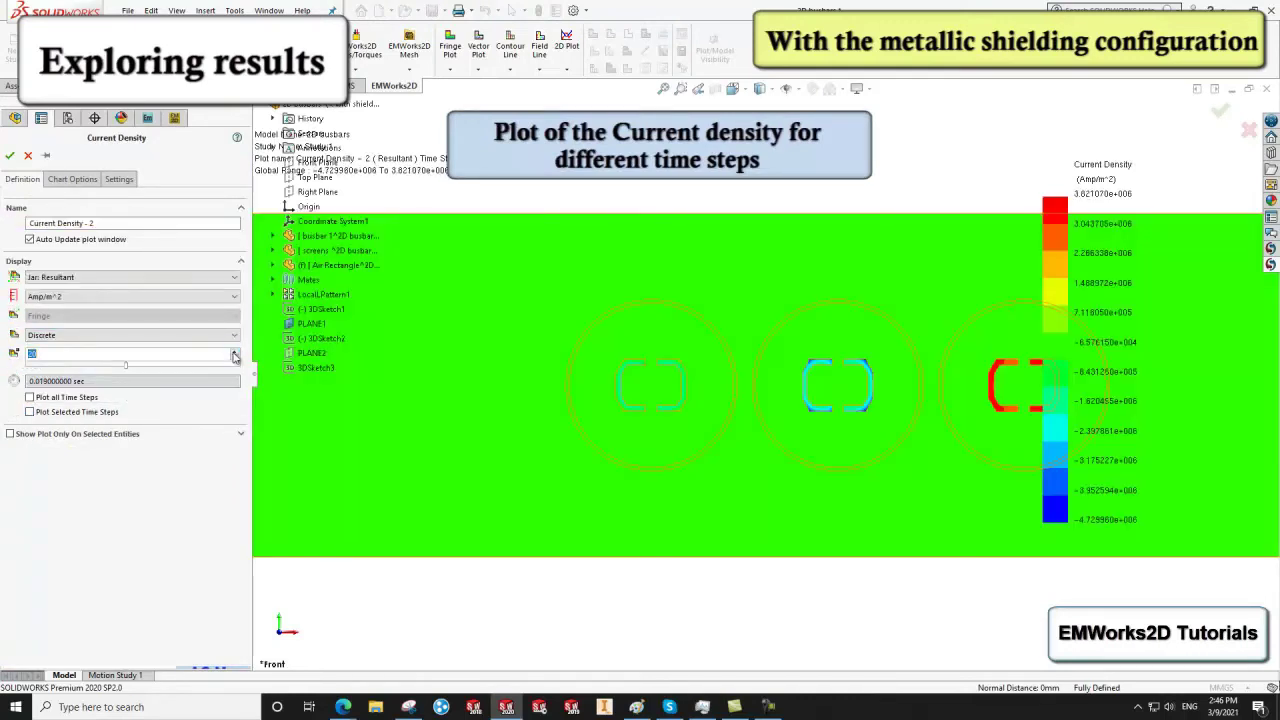
{"action": "left_click", "coordinate": [235, 354]}
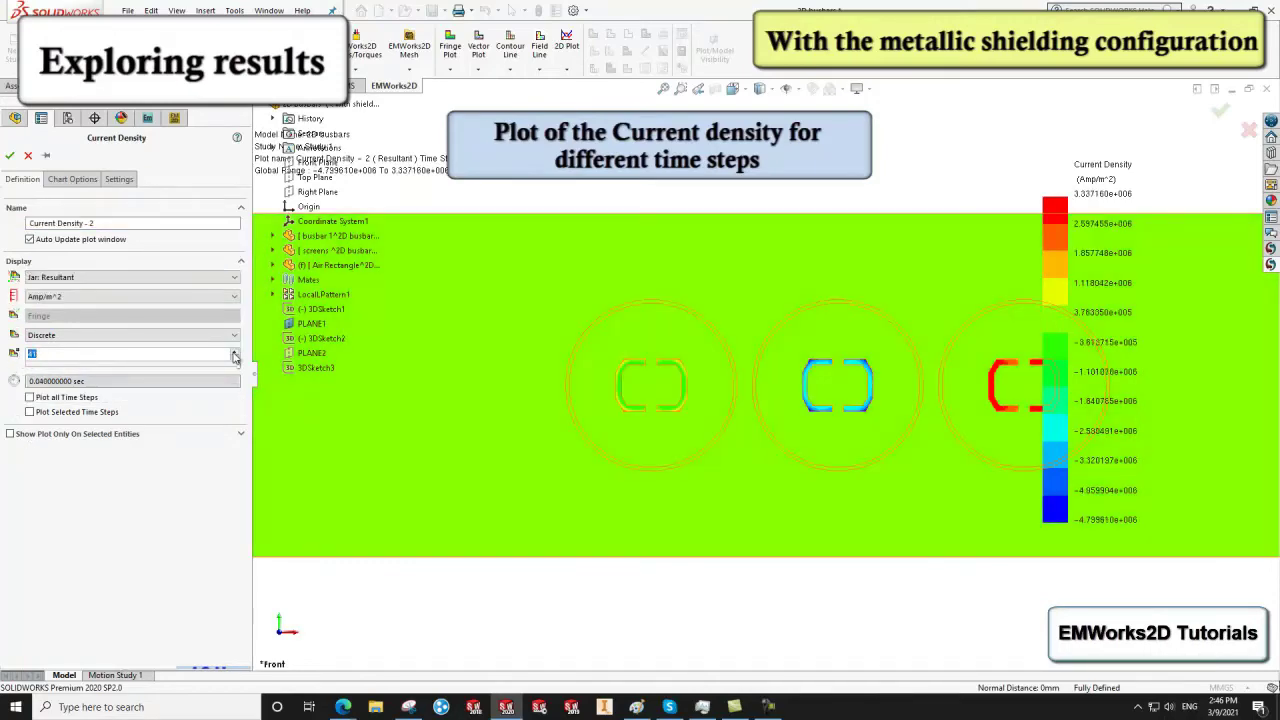
{"action": "left_click", "coordinate": [9, 155]}
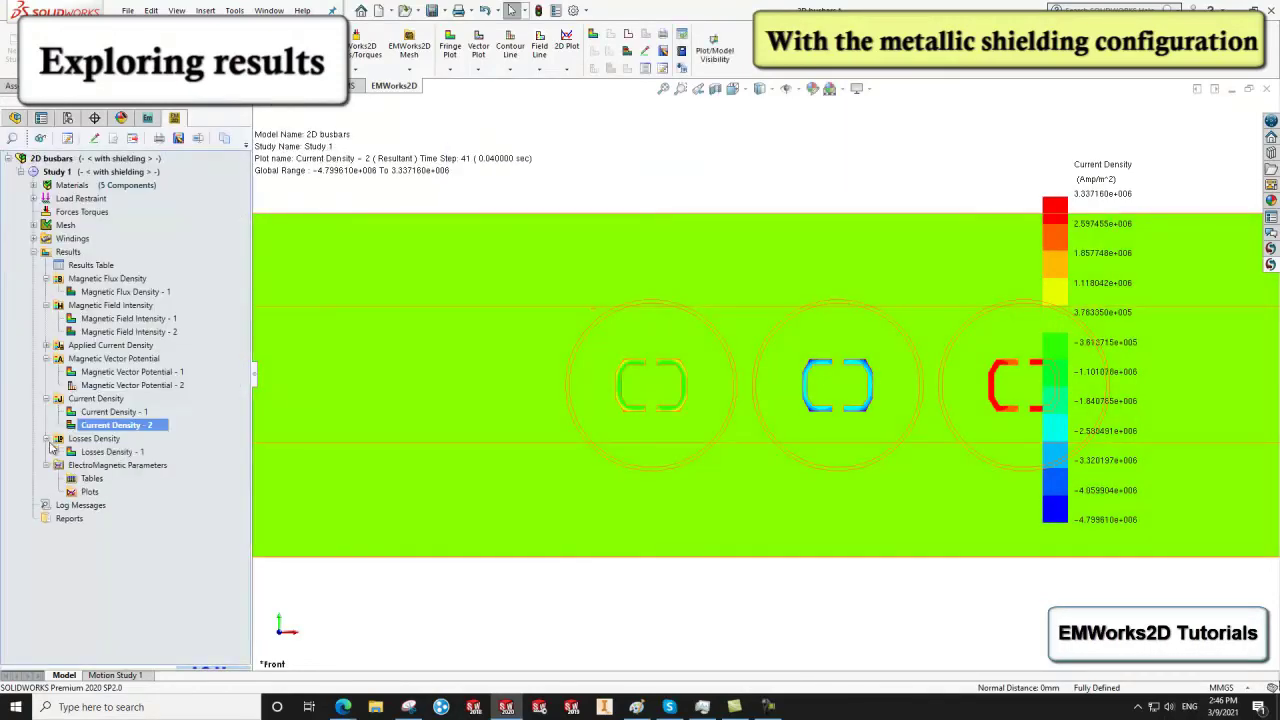
{"action": "right_click", "coordinate": [72, 442]}
Step: Create a discrete Losses Density fringe plot at 0.040 s
{"action": "left_click", "coordinate": [95, 452]}
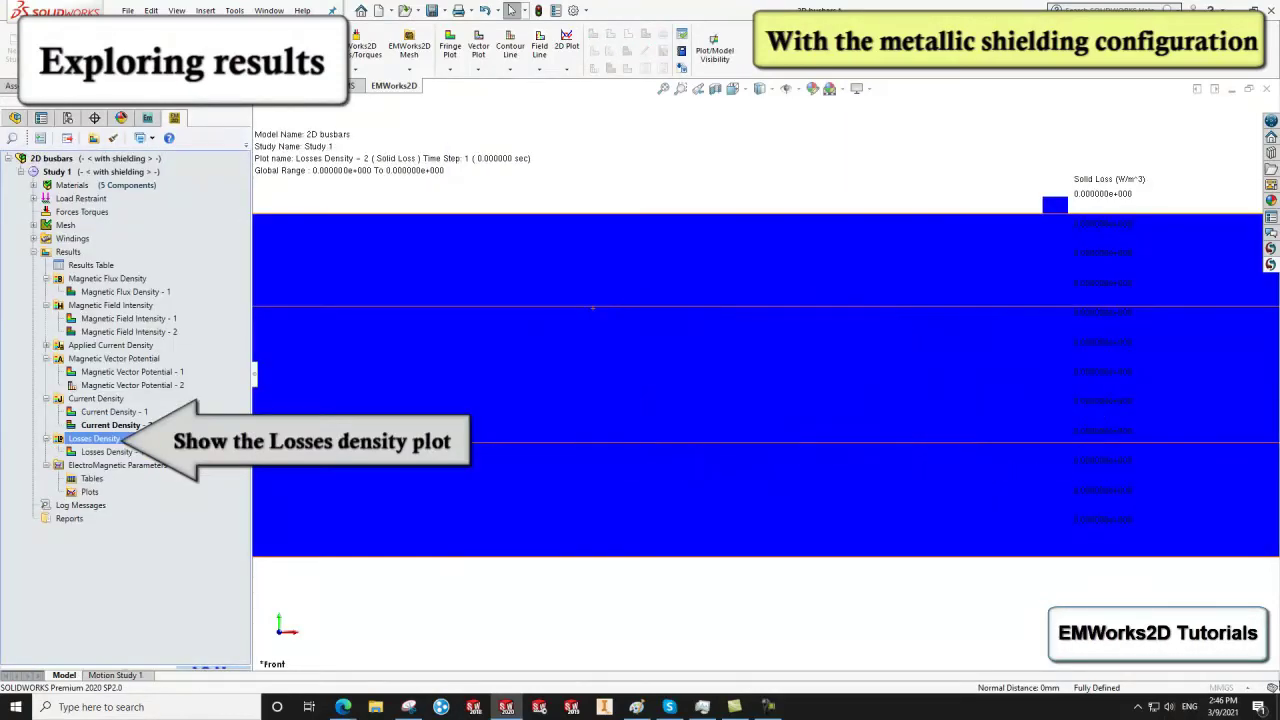
{"action": "left_click", "coordinate": [233, 315]}
{"action": "left_click", "coordinate": [130, 336]}
{"action": "left_click", "coordinate": [235, 333]}
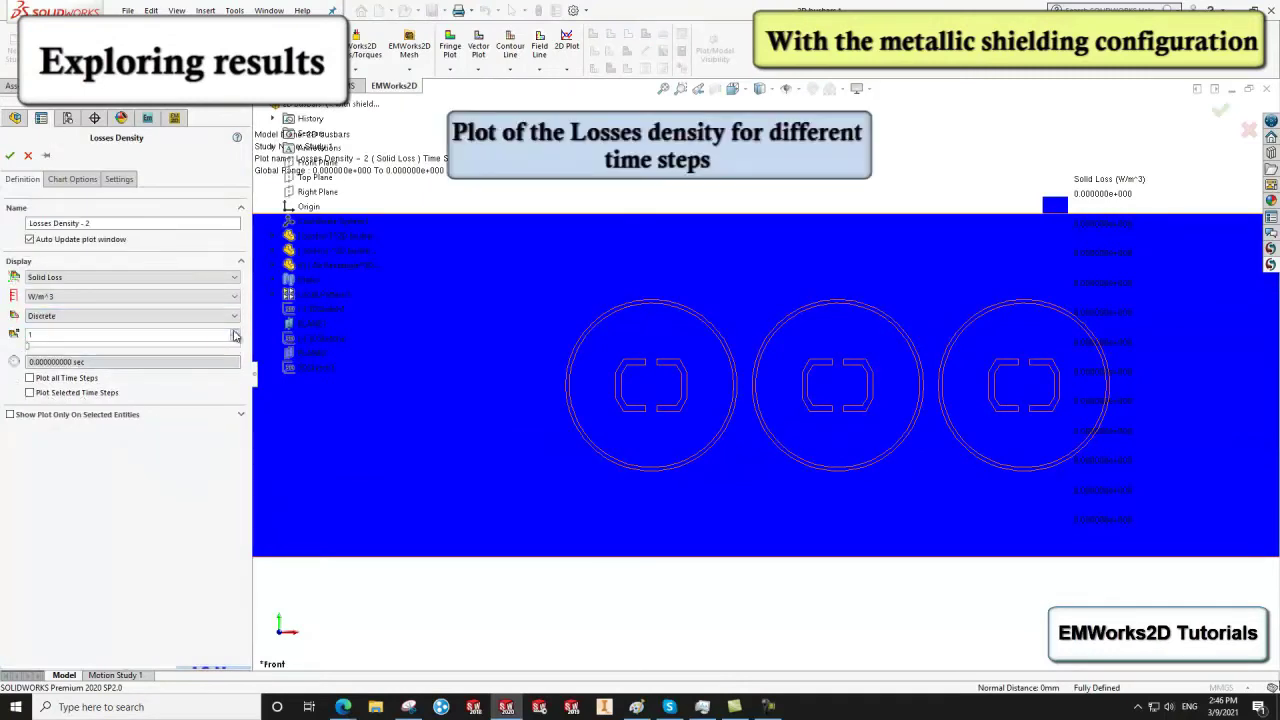
{"action": "left_click", "coordinate": [235, 333]}
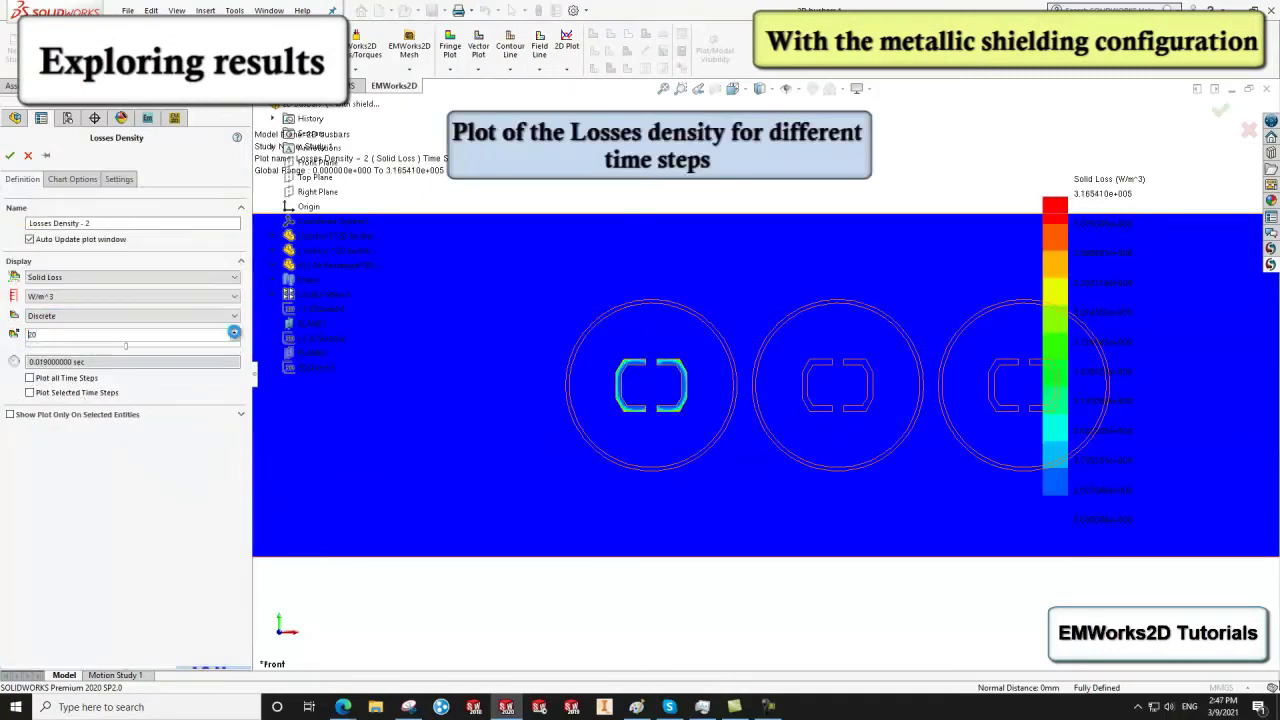
{"action": "left_click", "coordinate": [235, 333]}
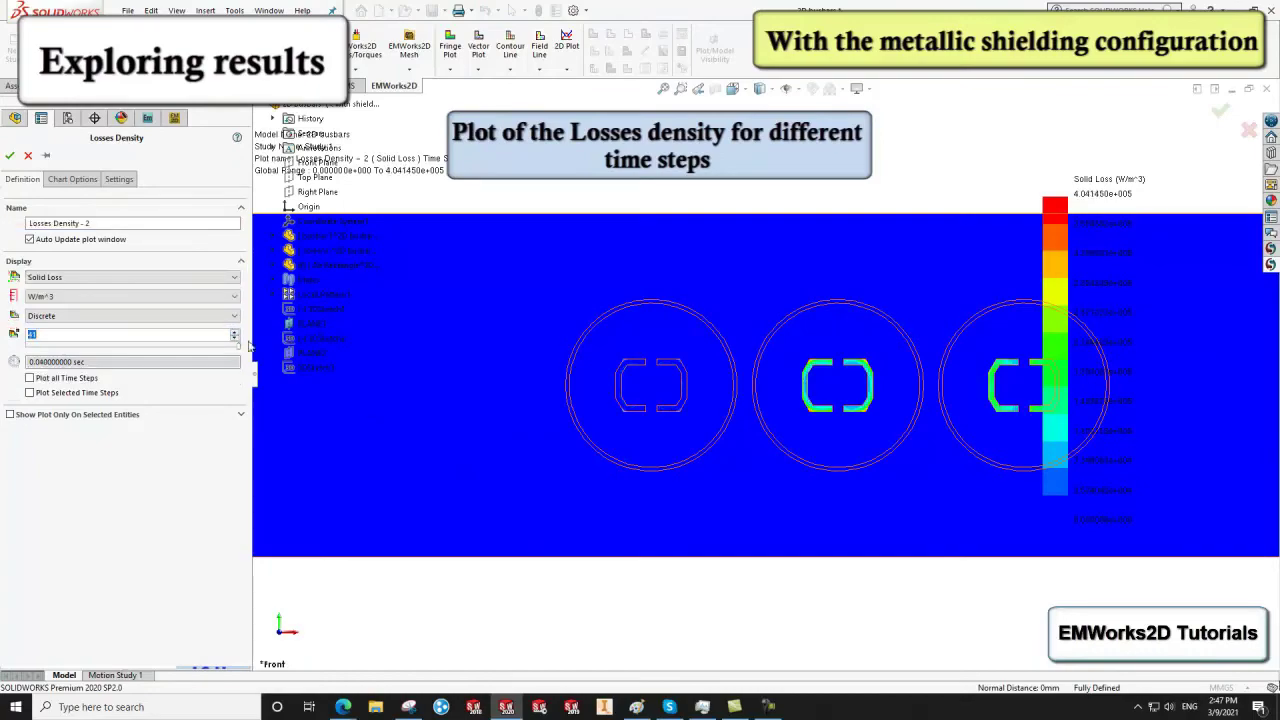
{"action": "left_click", "coordinate": [9, 155]}
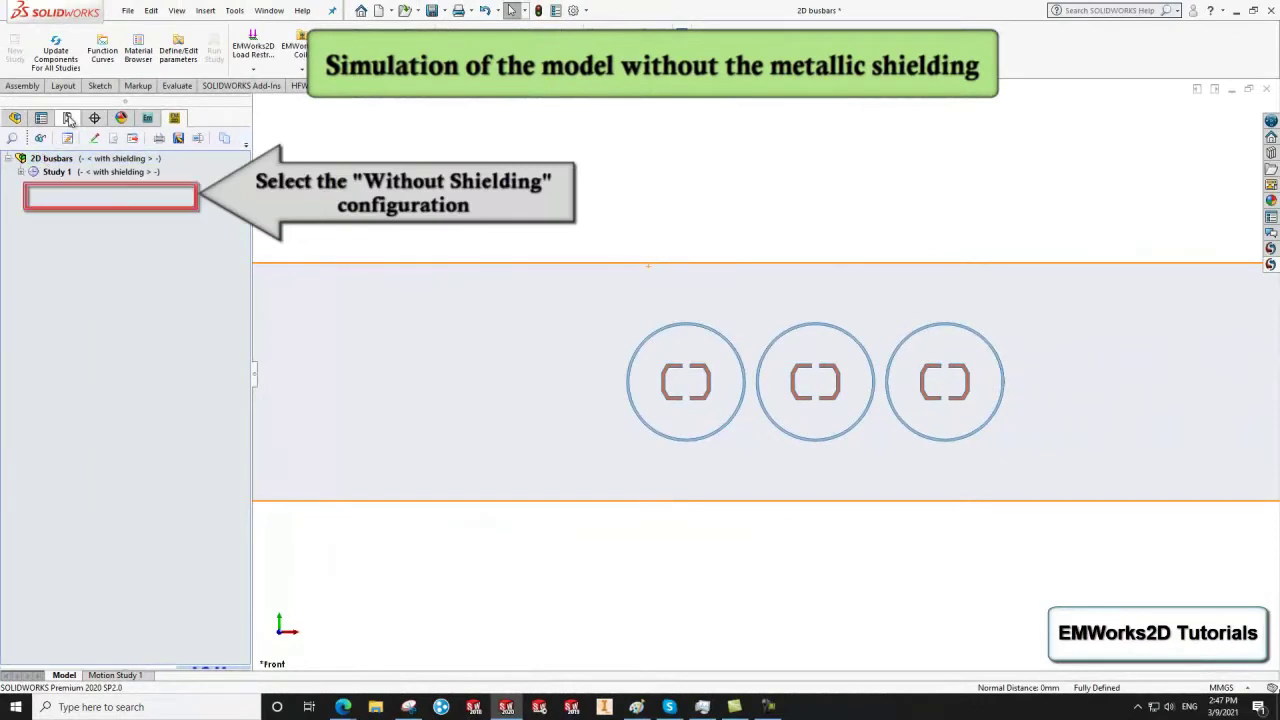
Step: Activate the 'without shielding' configuration
{"action": "left_click", "coordinate": [67, 118]}
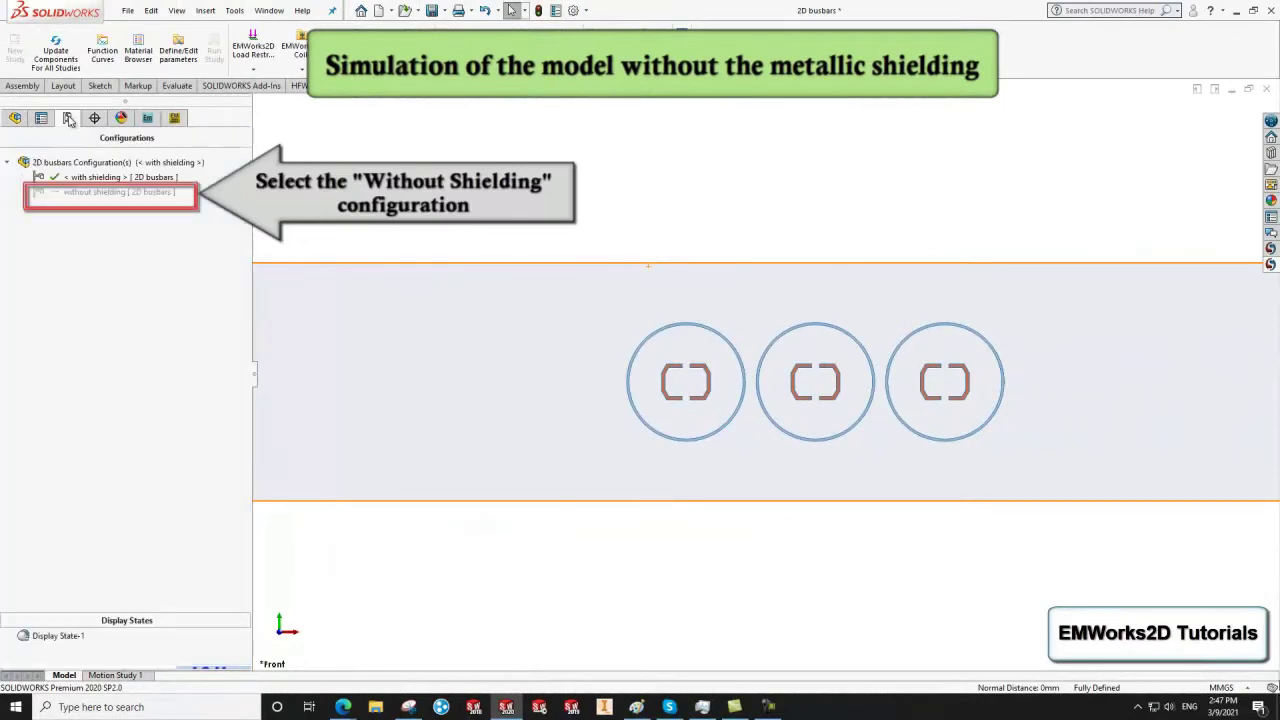
{"action": "right_click", "coordinate": [100, 192]}
{"action": "left_click", "coordinate": [111, 202]}
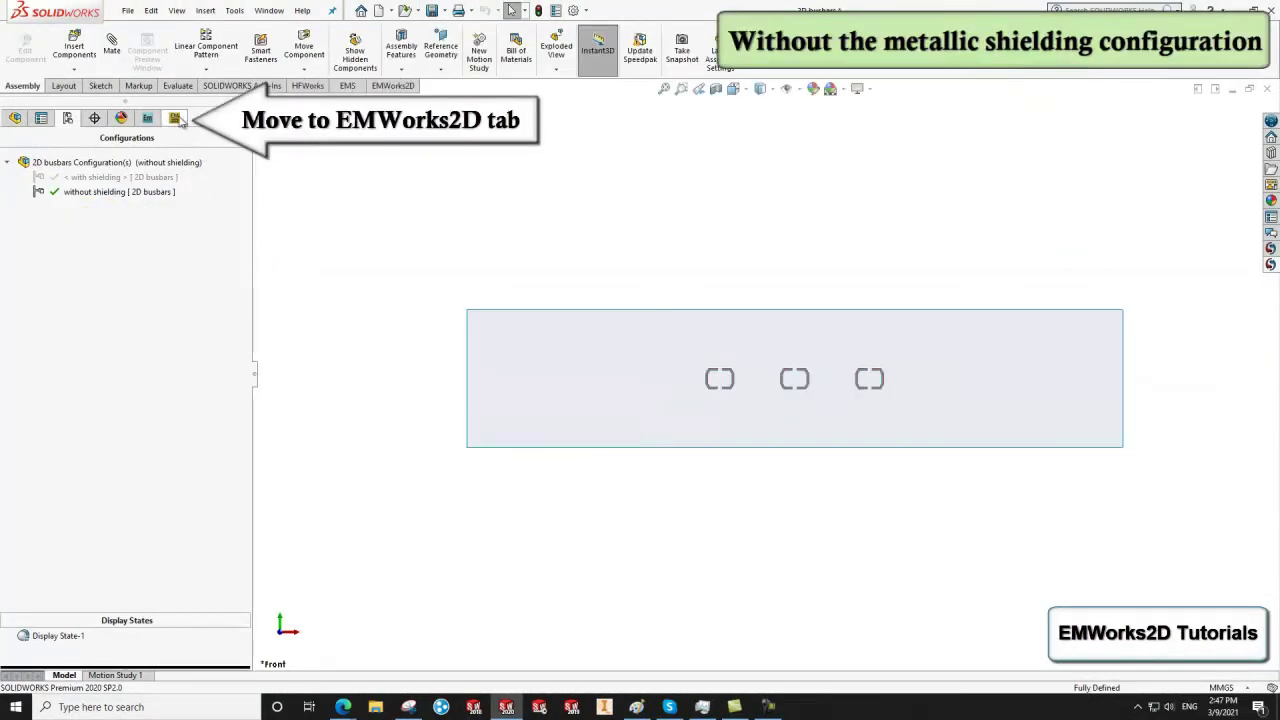
{"action": "left_click", "coordinate": [174, 118]}
Step: Start a new transient magnetic study ending at 0.04 s with 0.001 s steps
{"action": "left_click", "coordinate": [130, 162]}
{"action": "right_click", "coordinate": [130, 162]}
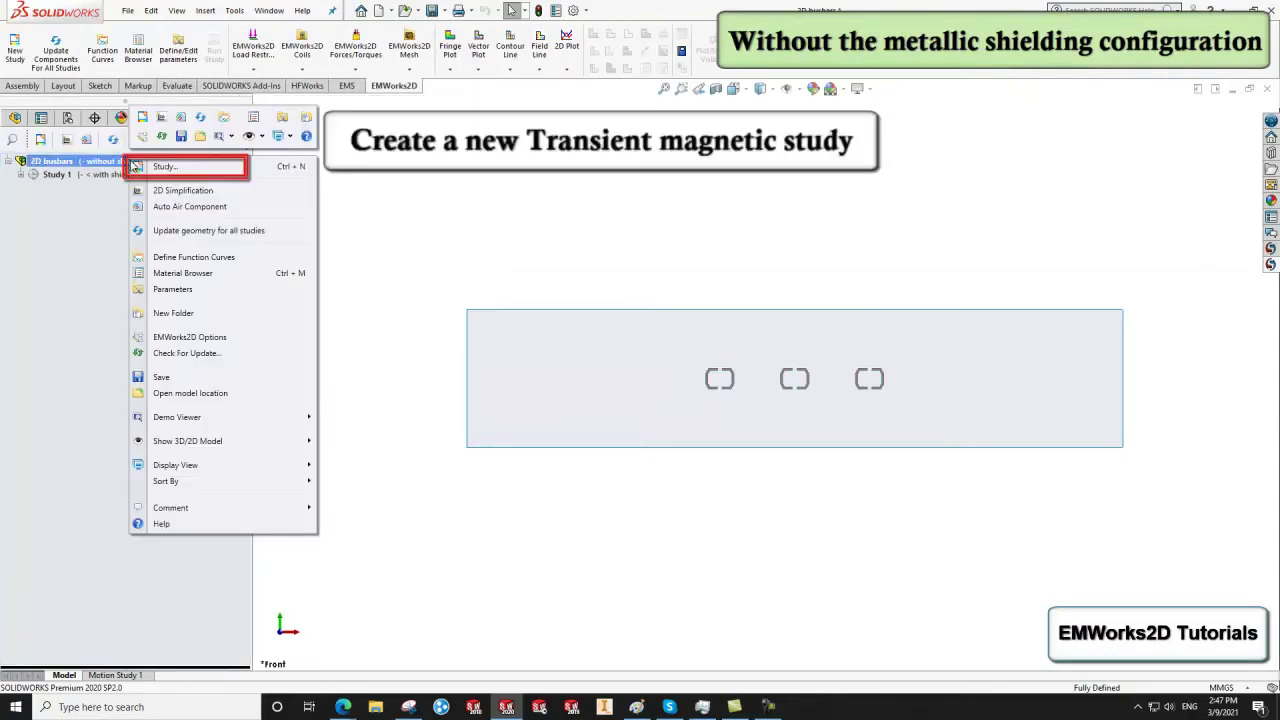
{"action": "left_click", "coordinate": [140, 166]}
{"action": "left_click", "coordinate": [76, 303]}
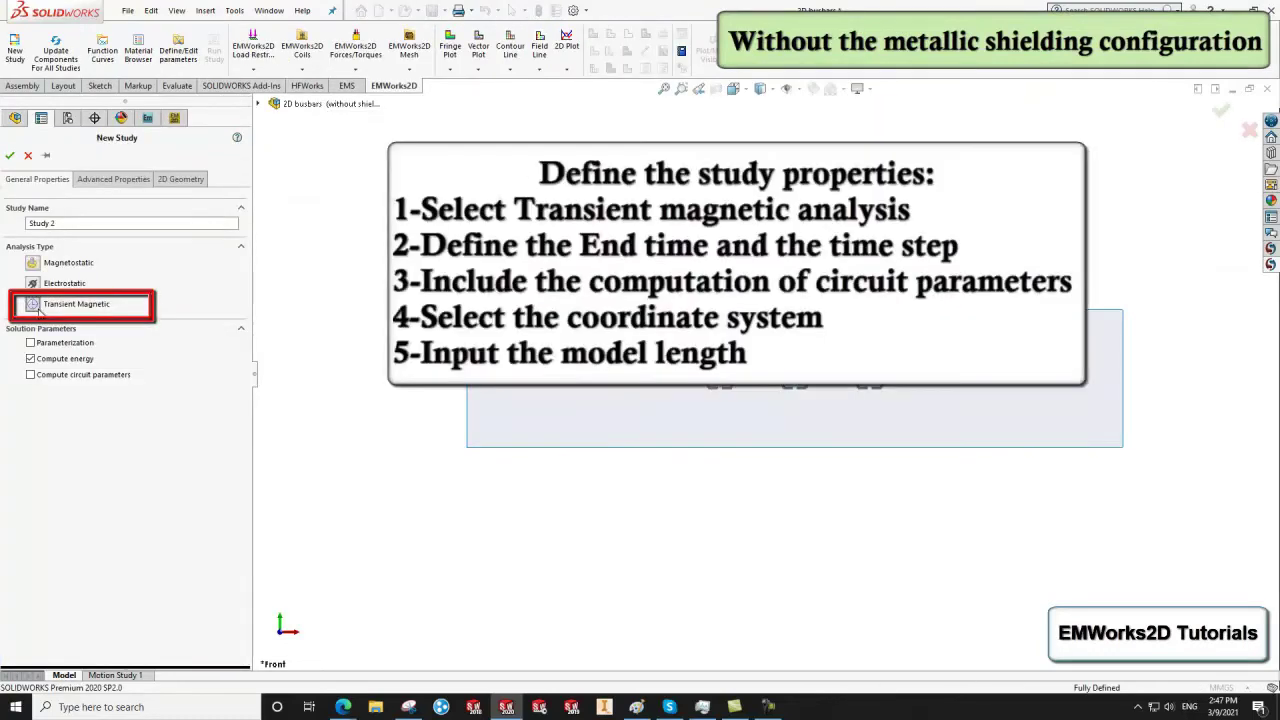
{"action": "type", "text": "0.04s"}
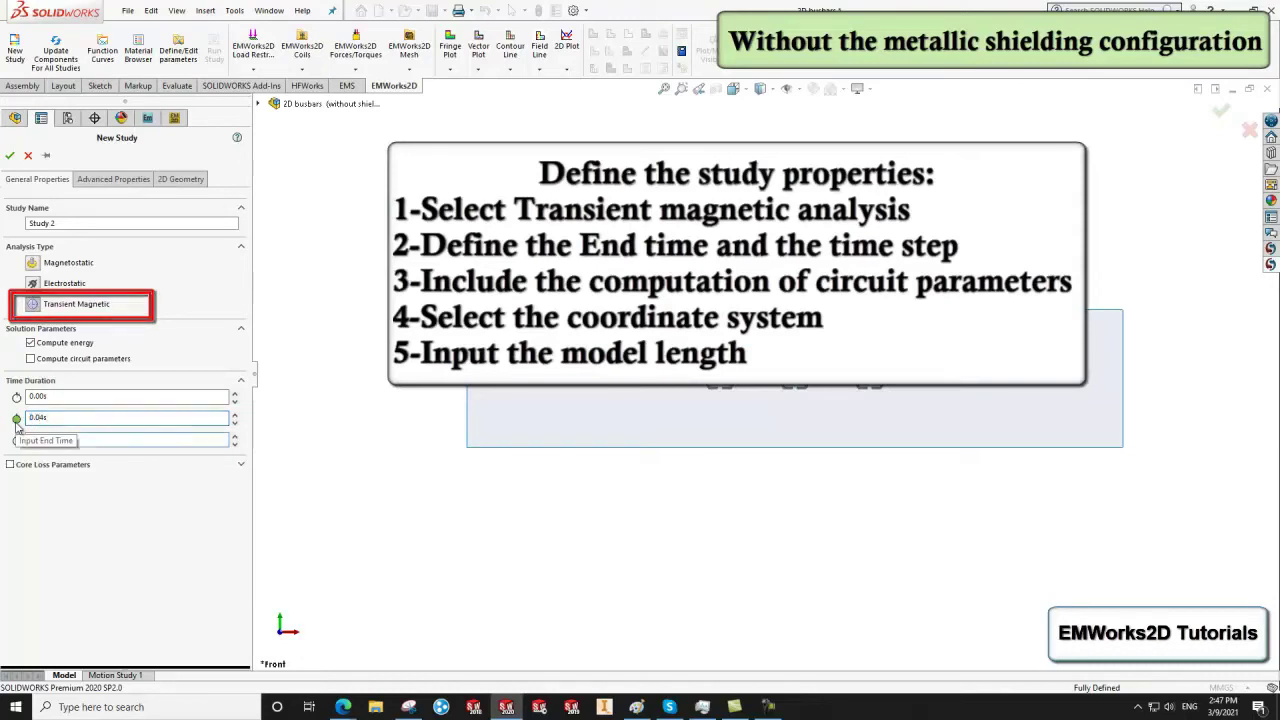
{"action": "double_click", "coordinate": [55, 437]}
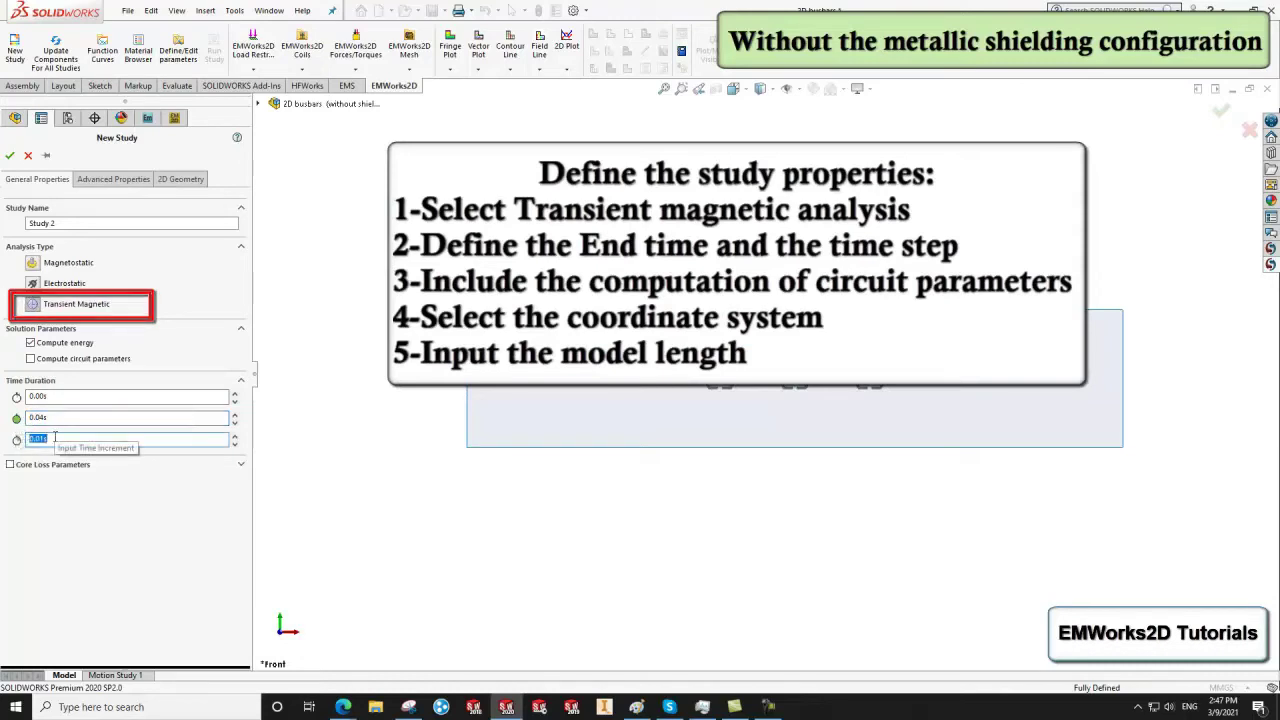
{"action": "type", "text": "0.001"}
{"action": "key", "text": "Return"}
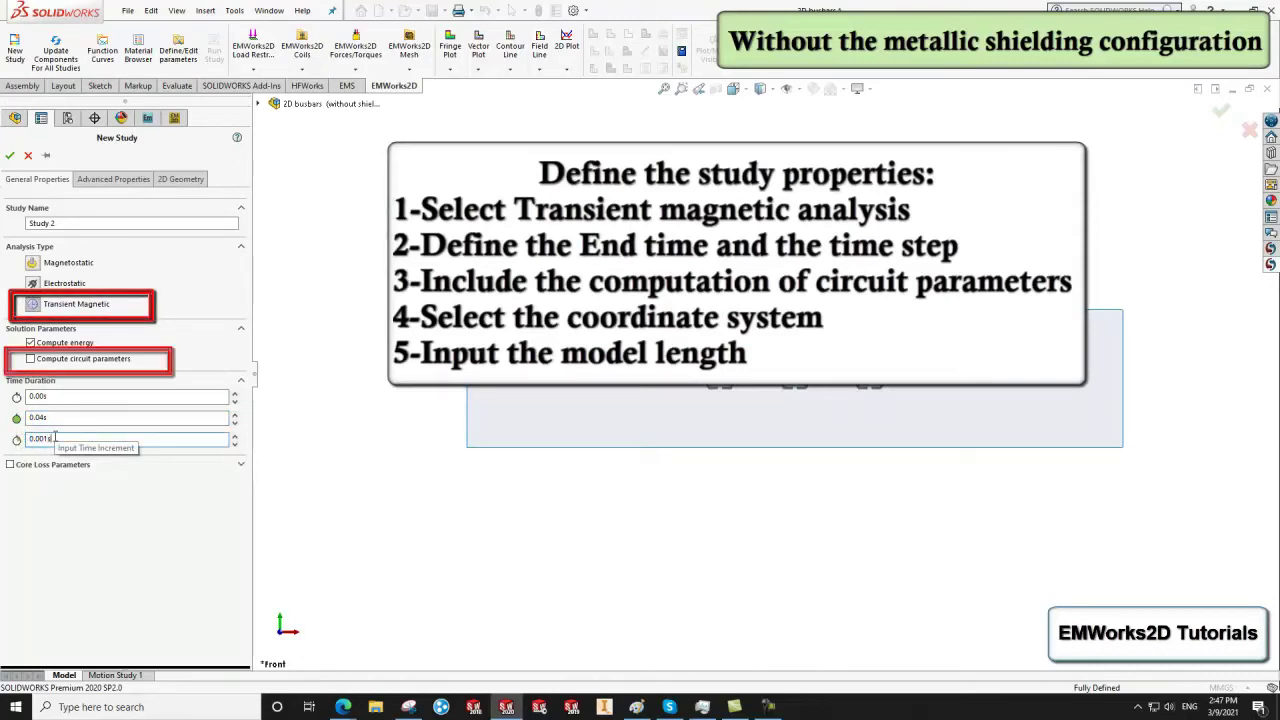
Step: Set the study geometry to Coordinate System1 with a 400 mm model length
{"action": "left_click", "coordinate": [180, 180]}
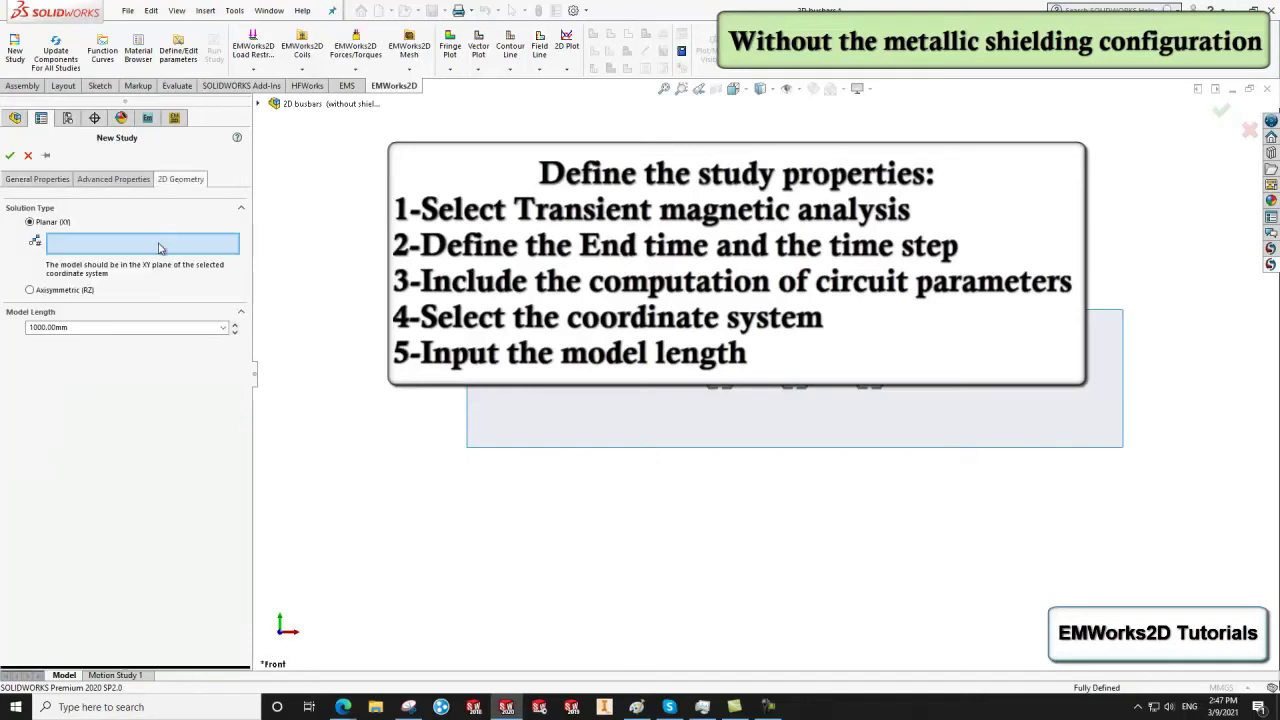
{"action": "left_click", "coordinate": [258, 104]}
{"action": "left_click", "coordinate": [333, 221]}
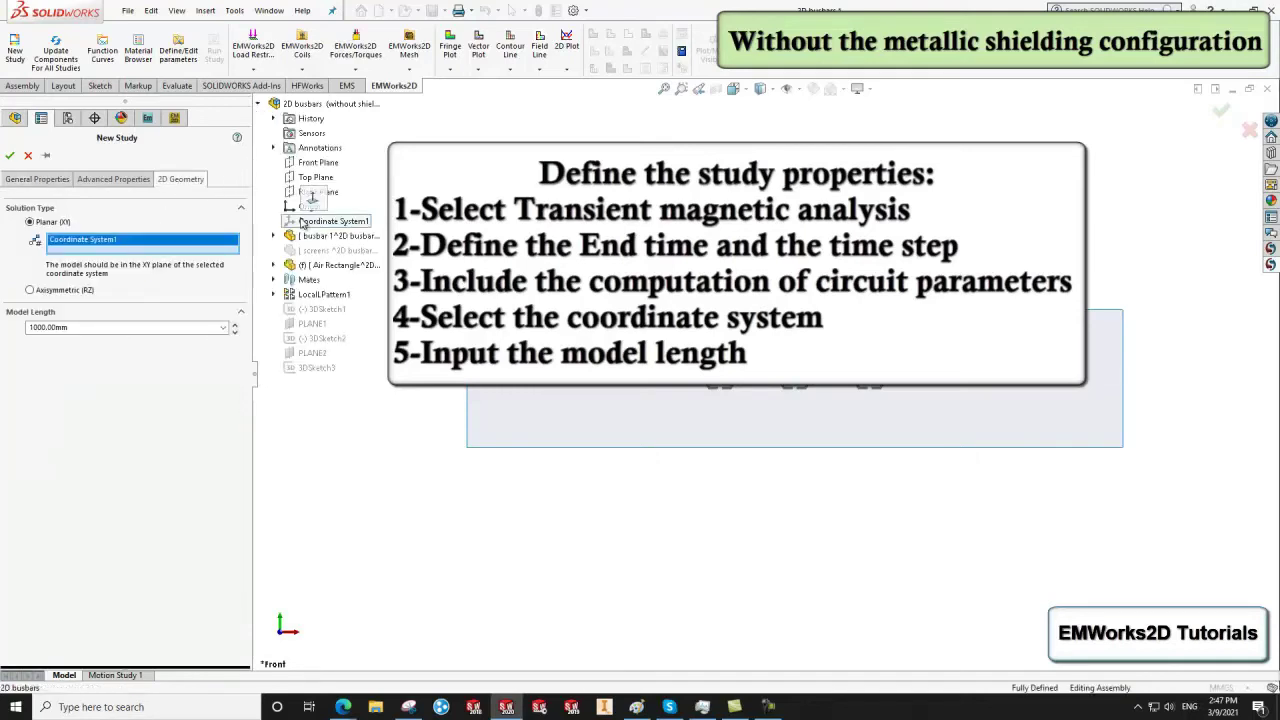
{"action": "left_click", "coordinate": [167, 328]}
{"action": "type", "text": "400"}
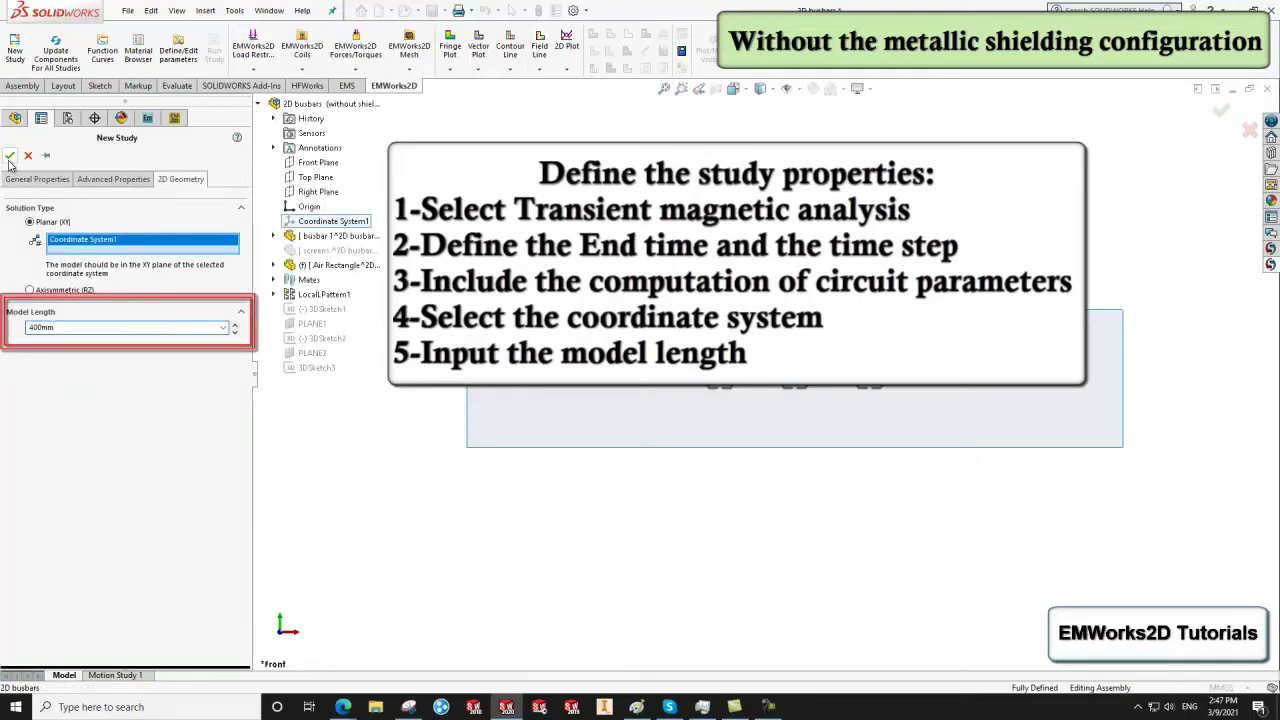
{"action": "left_click", "coordinate": [9, 158]}
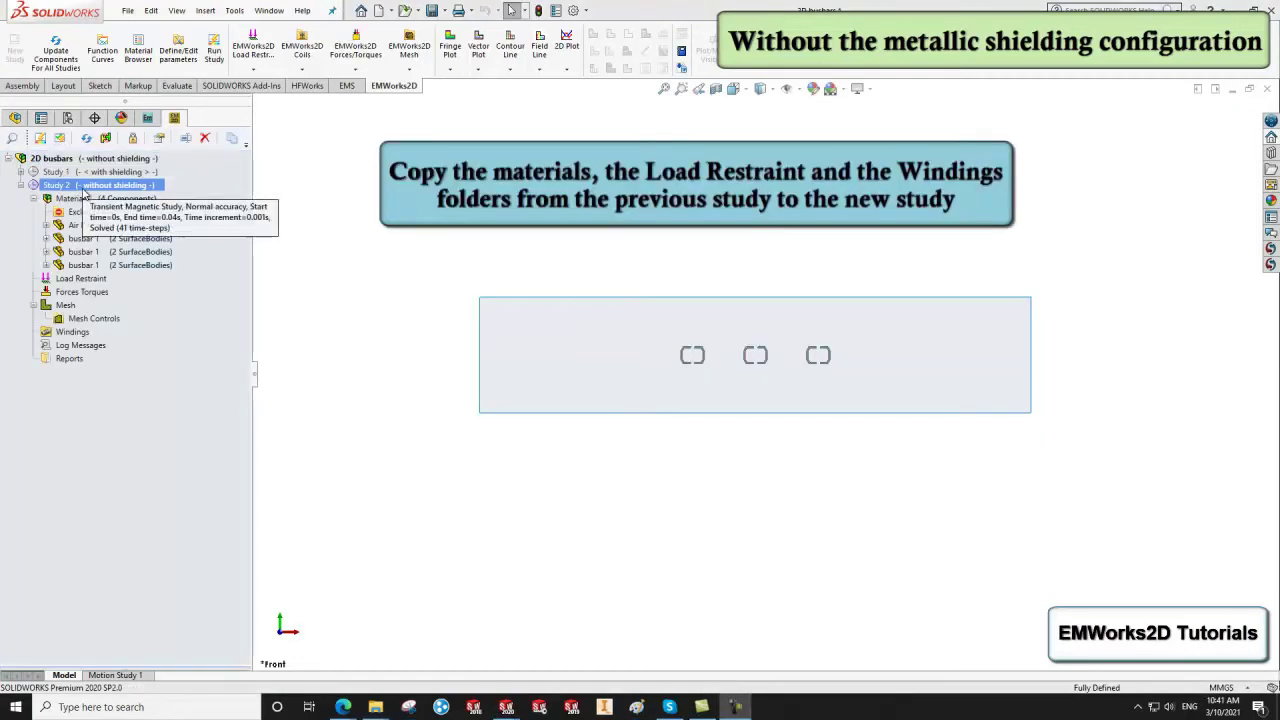
Step: Copy Study 1's materials, load restraint and windings into Study 2 and run it
{"action": "left_click", "coordinate": [20, 172]}
{"action": "left_click", "coordinate": [72, 185]}
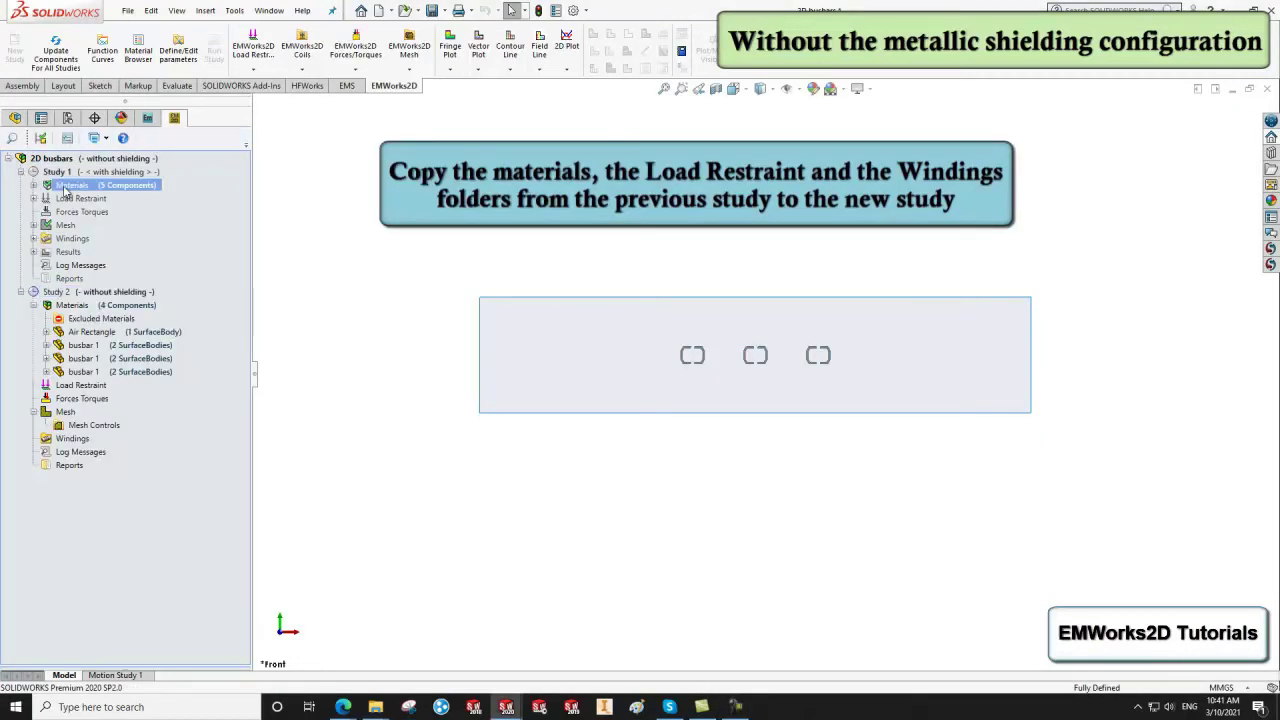
{"action": "left_click_drag", "start_coordinate": [110, 285], "coordinate": [112, 308]}
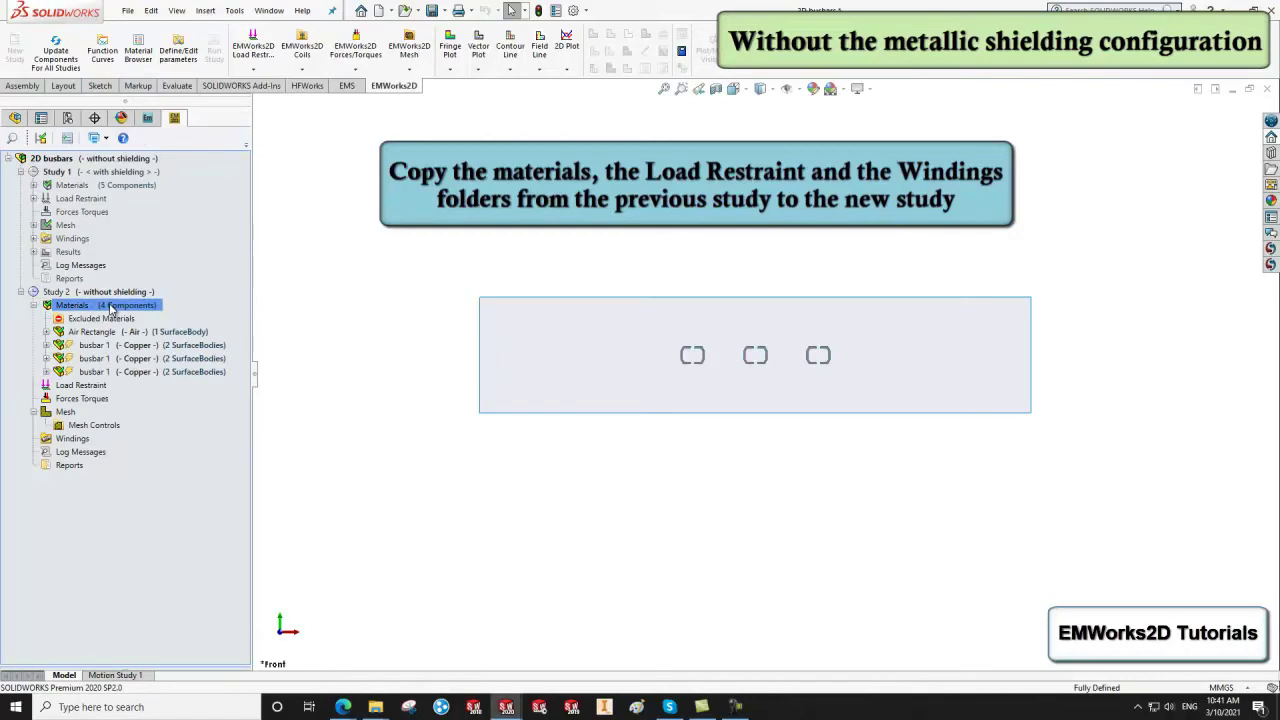
{"action": "left_click_drag", "start_coordinate": [80, 198], "coordinate": [100, 393]}
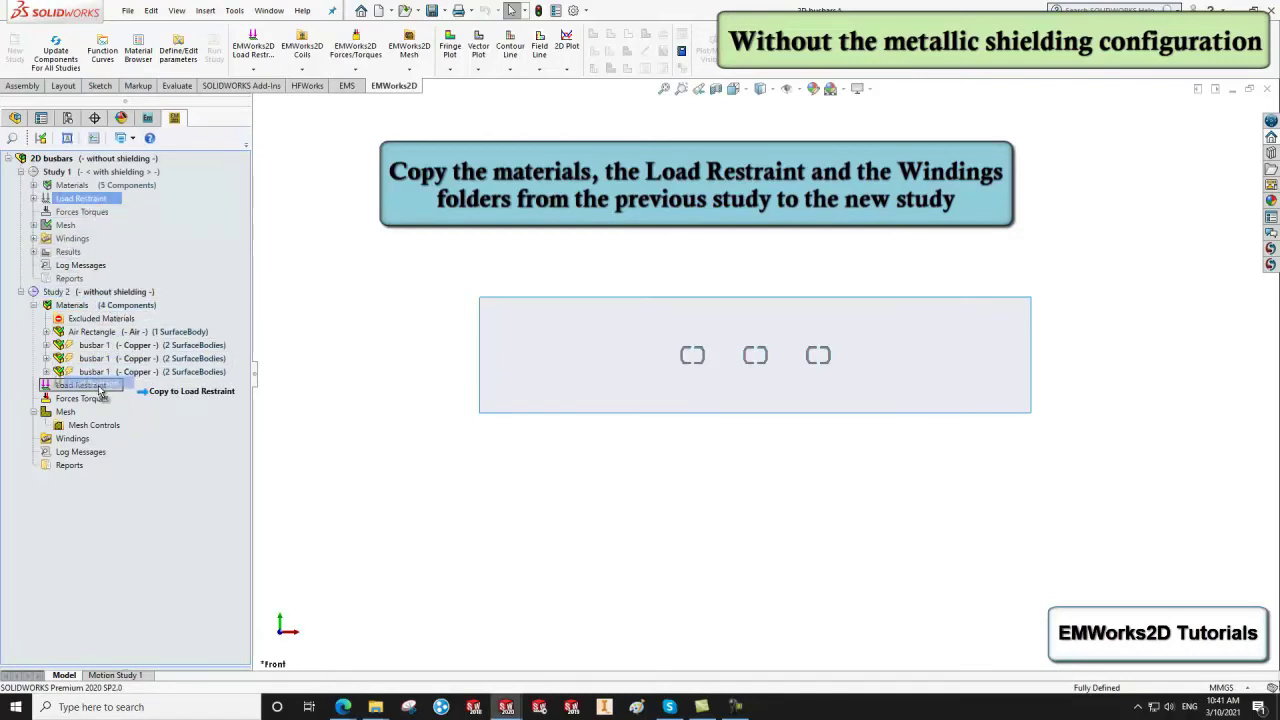
{"action": "left_click", "coordinate": [72, 238]}
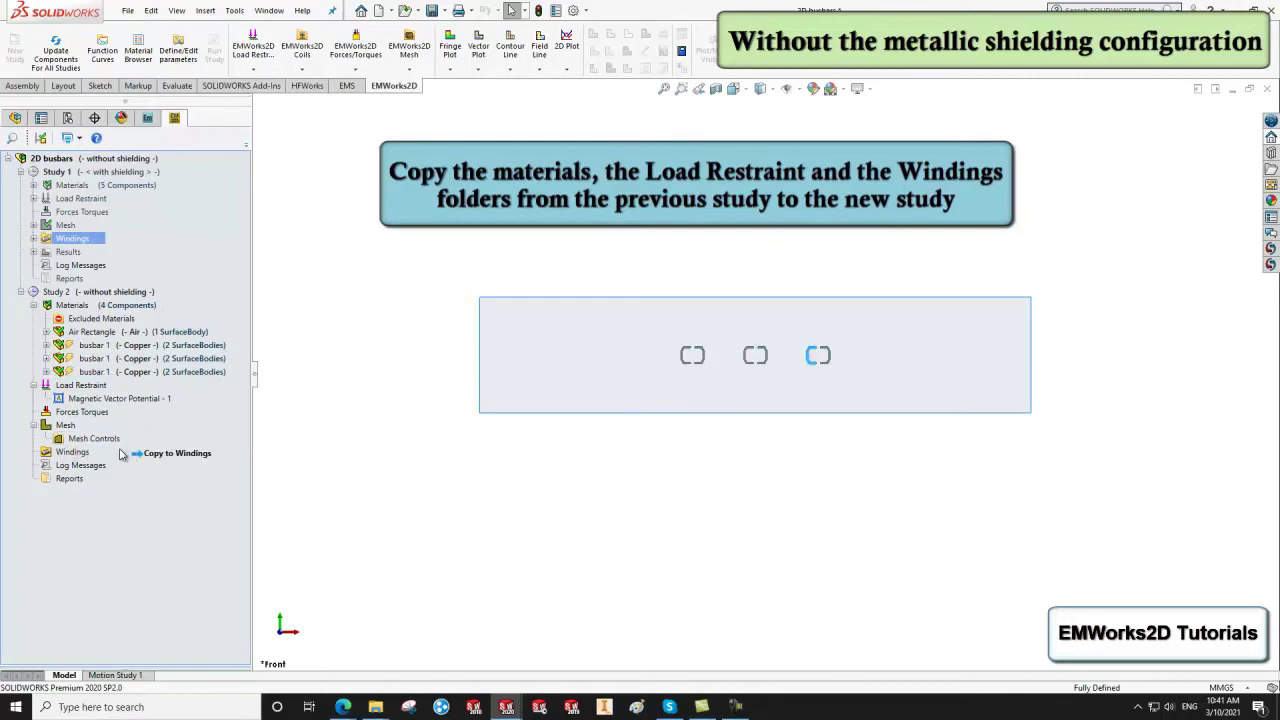
{"action": "left_click_drag", "start_coordinate": [120, 308], "coordinate": [62, 452]}
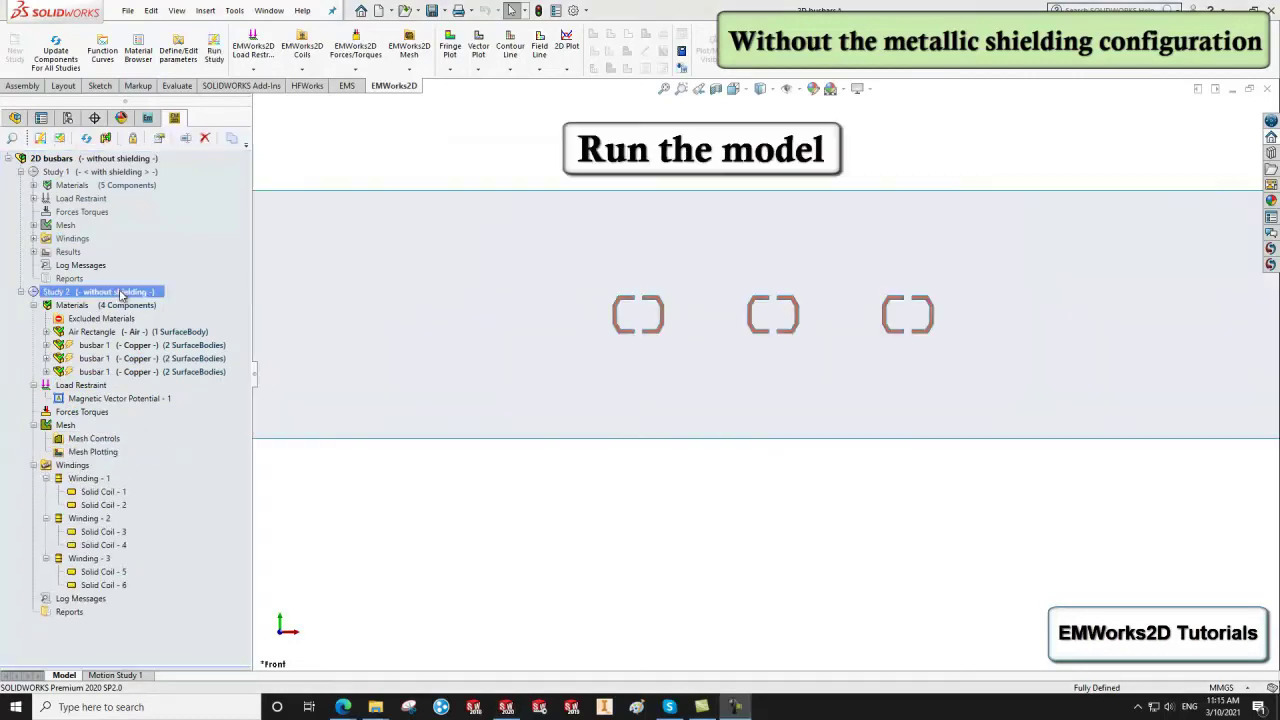
{"action": "right_click", "coordinate": [122, 295]}
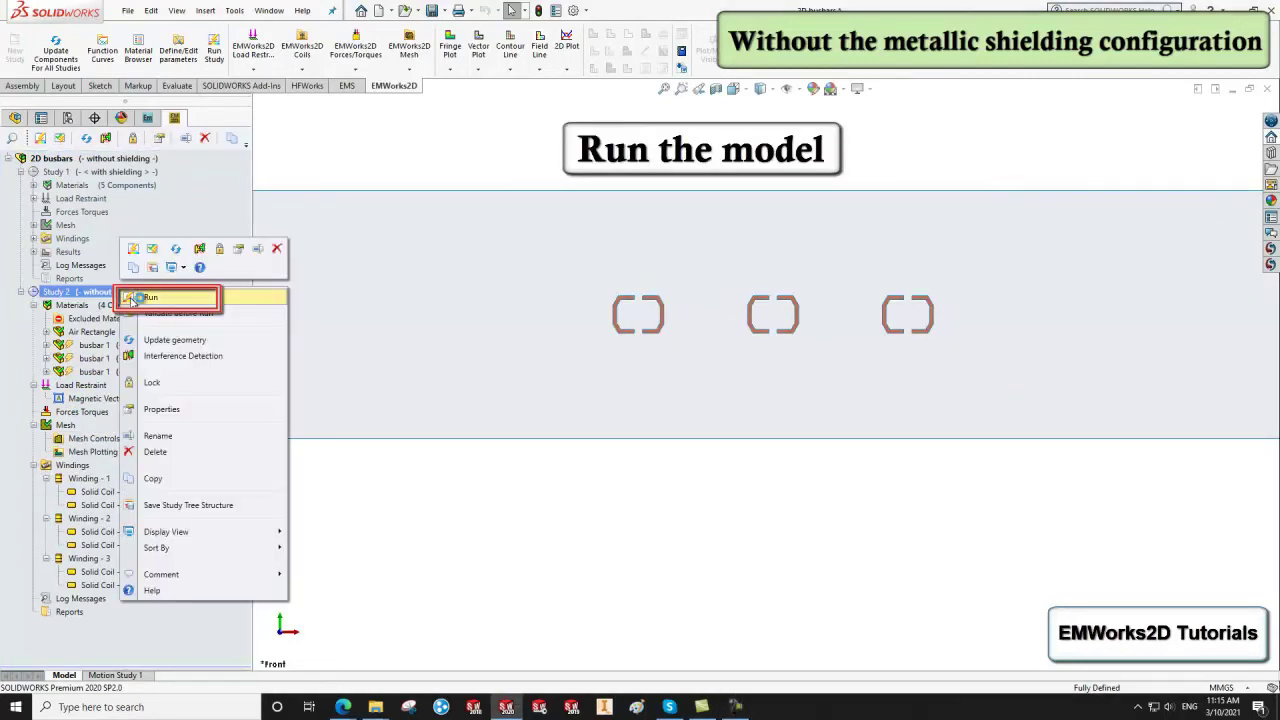
{"action": "left_click", "coordinate": [134, 298]}
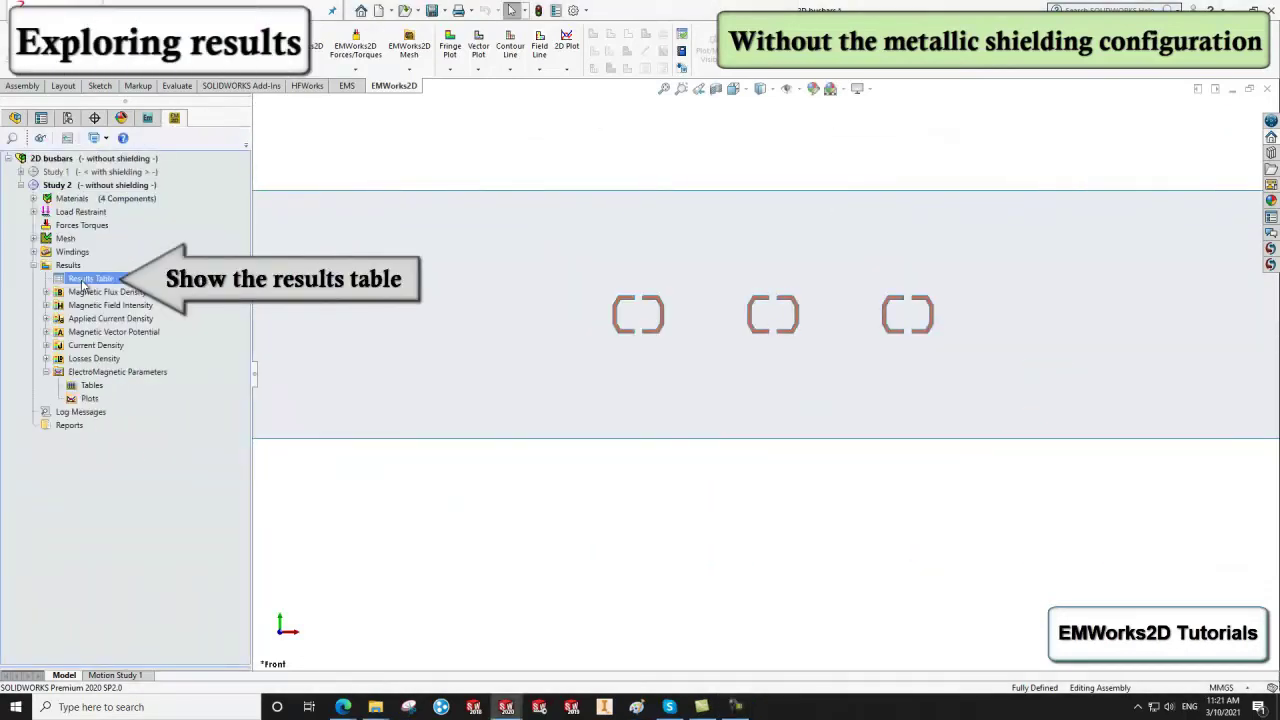
Step: Plot Study 2's Solid Loss over time and view its curve points
{"action": "double_click", "coordinate": [85, 279]}
{"action": "left_click", "coordinate": [738, 115]}
{"action": "left_click", "coordinate": [731, 158]}
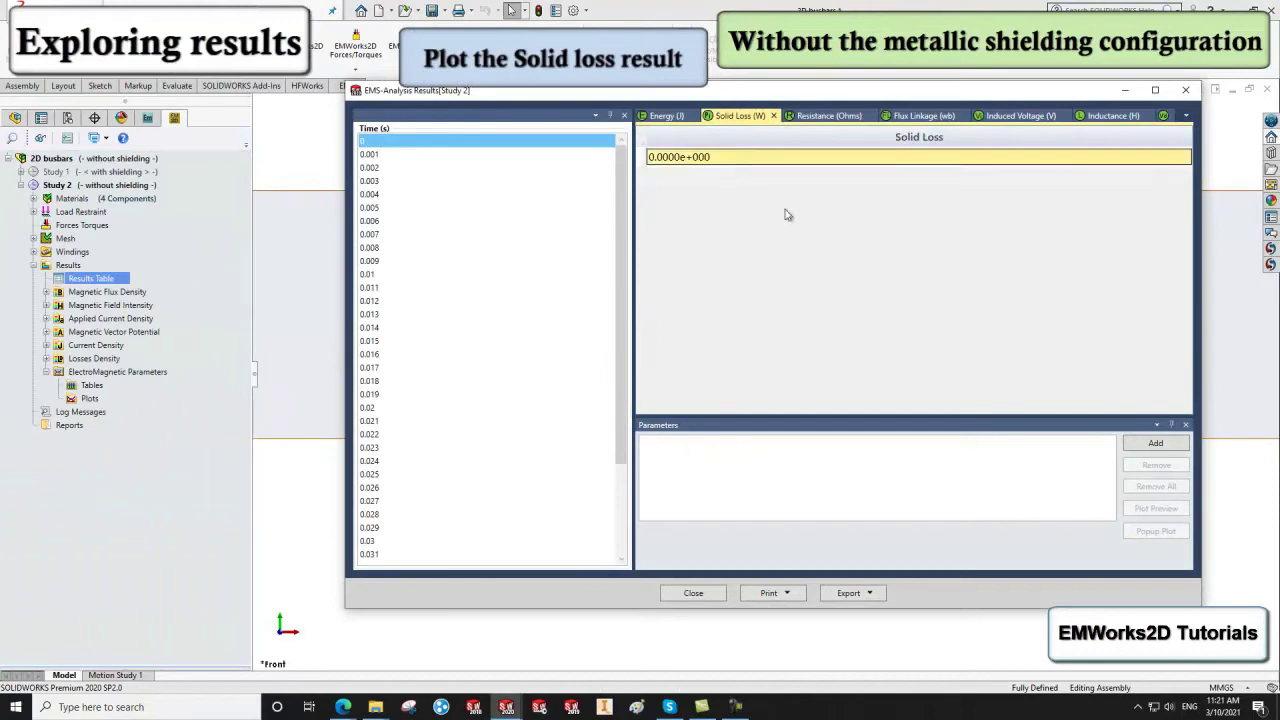
{"action": "left_click", "coordinate": [1140, 444]}
{"action": "left_click", "coordinate": [1152, 533]}
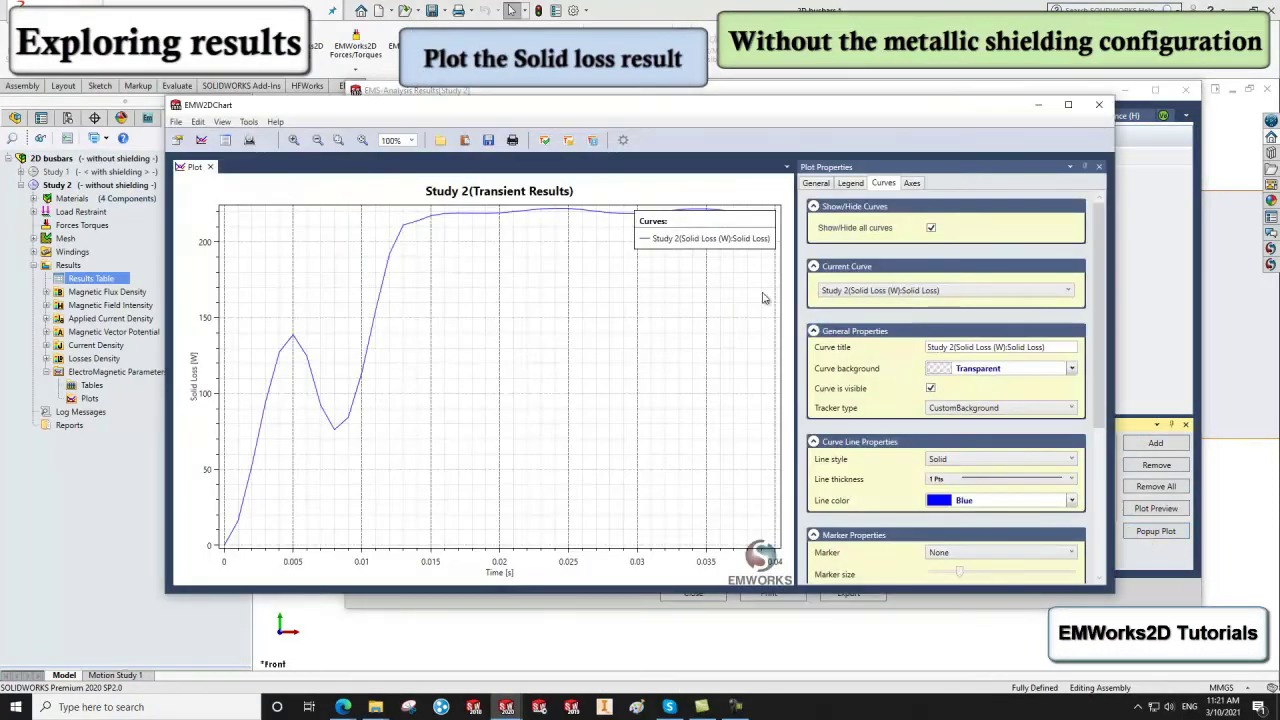
{"action": "left_click_drag", "start_coordinate": [726, 233], "coordinate": [720, 275]}
{"action": "left_click", "coordinate": [226, 141]}
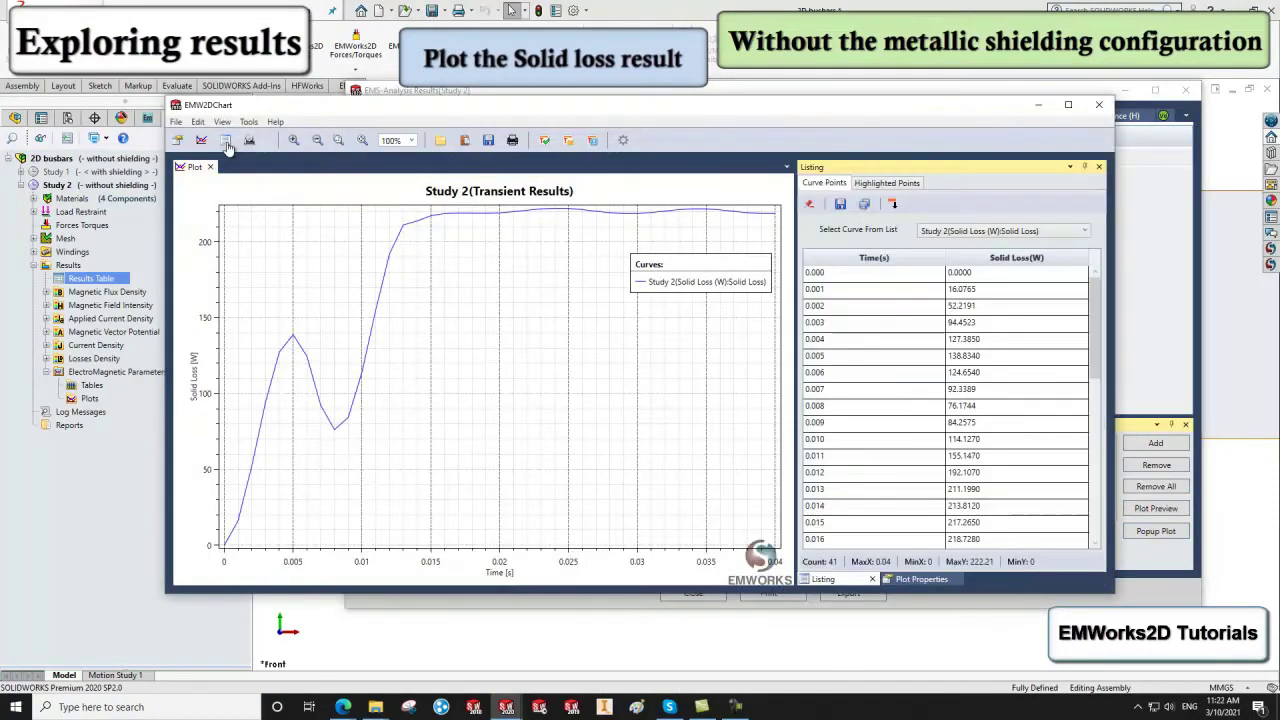
{"action": "left_click", "coordinate": [1099, 104]}
Step: Plot Study 2's Flux Linkage for Windings 1–3 over time
{"action": "left_click", "coordinate": [918, 115]}
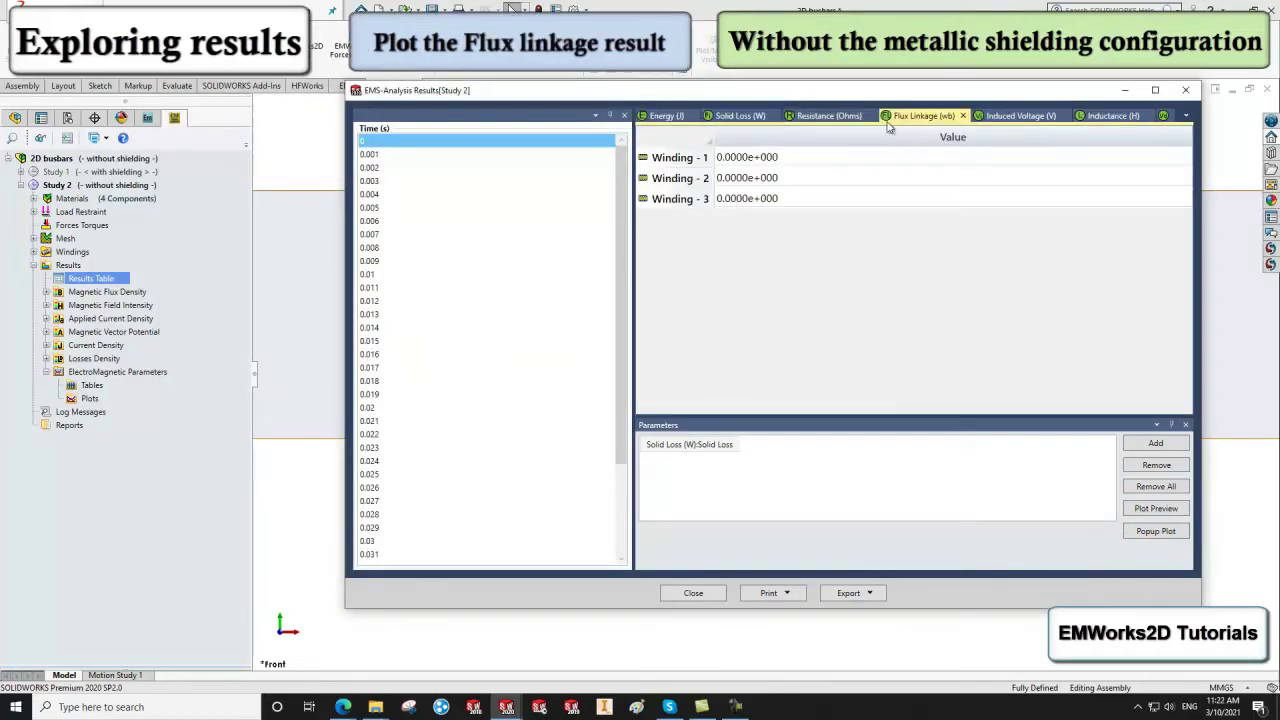
{"action": "left_click_drag", "start_coordinate": [868, 182], "coordinate": [864, 202]}
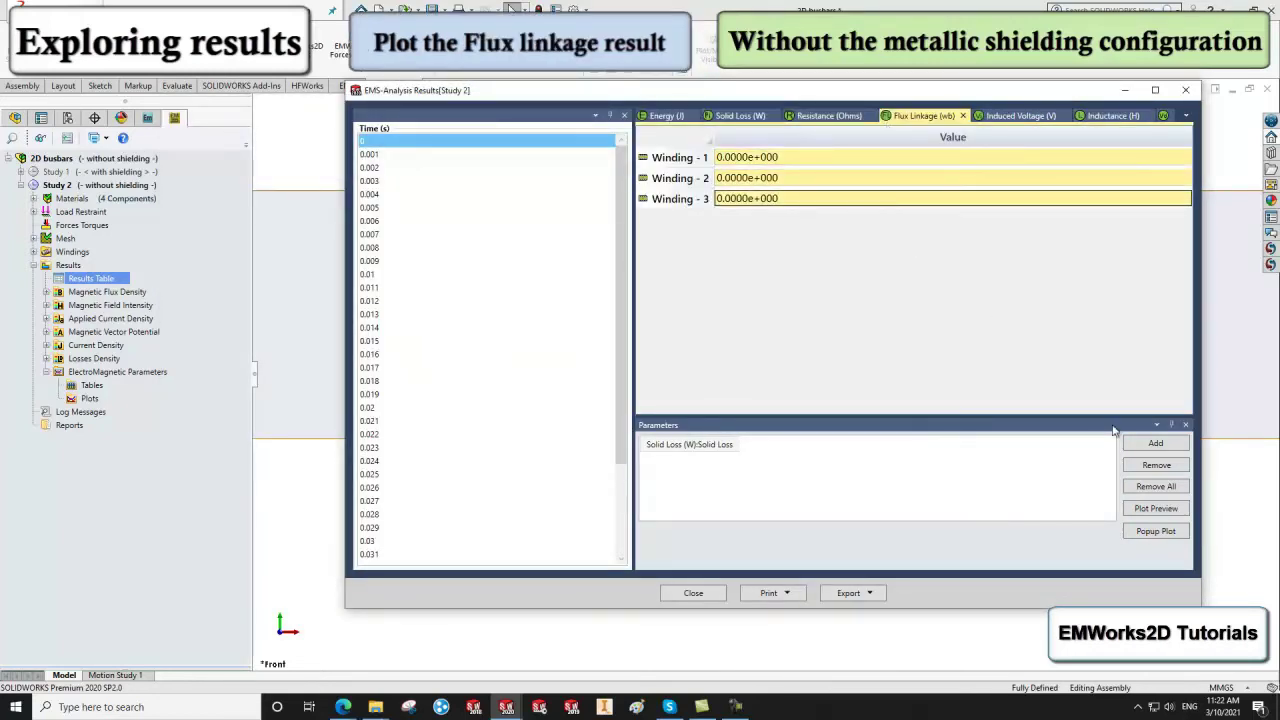
{"action": "left_click", "coordinate": [1155, 443]}
{"action": "left_click", "coordinate": [1148, 532]}
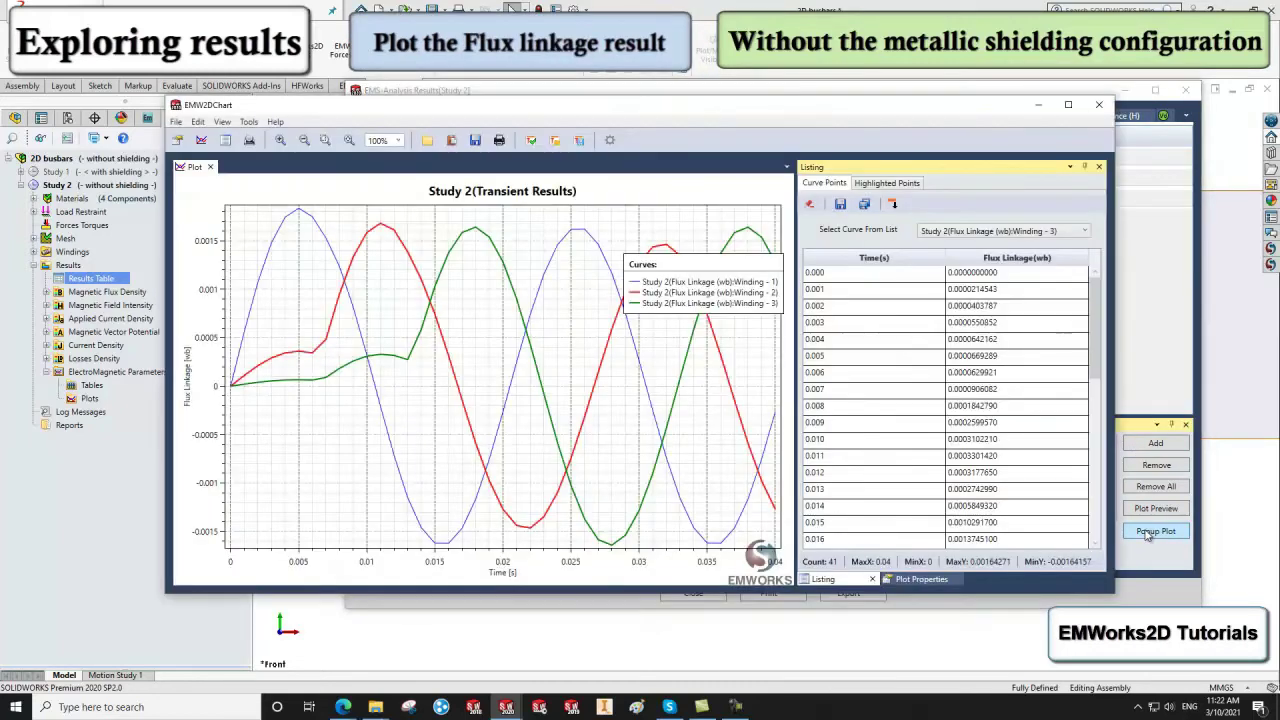
{"action": "left_click", "coordinate": [1100, 105]}
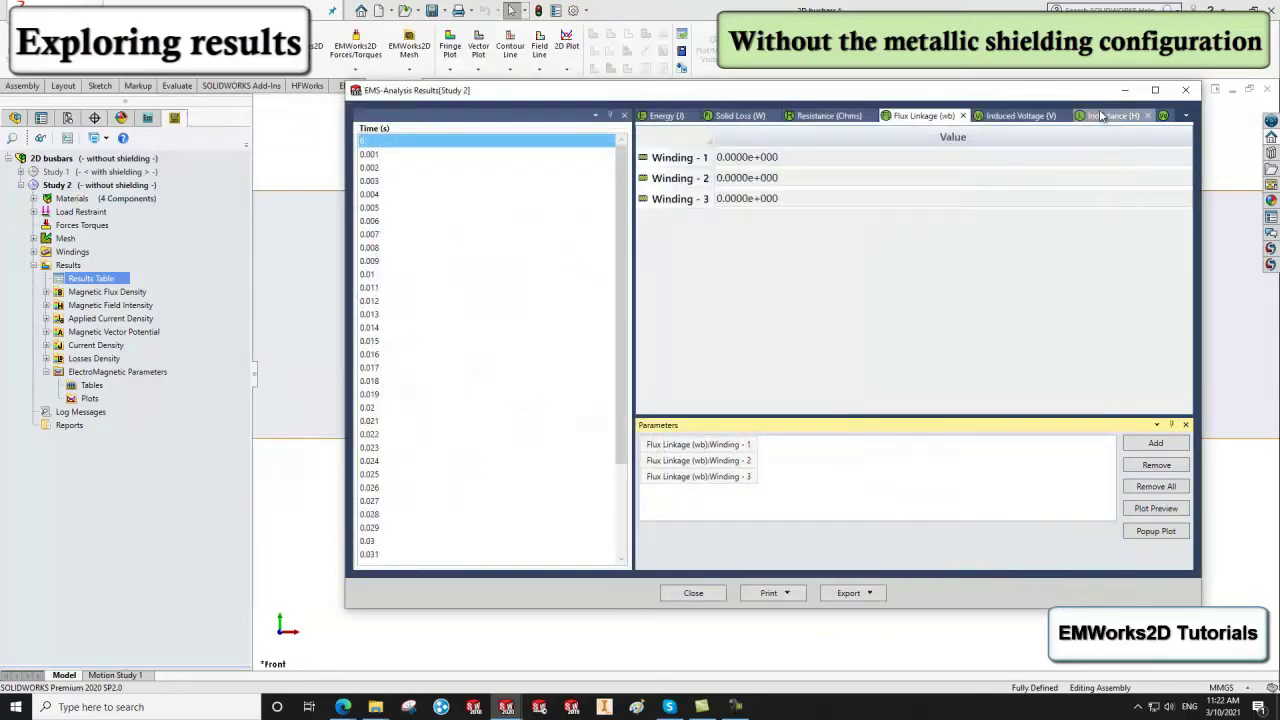
Step: Plot Study 2's Induced Voltage for Windings 1–3 over time
{"action": "left_click", "coordinate": [1020, 115]}
{"action": "left_click_drag", "start_coordinate": [975, 157], "coordinate": [968, 203]}
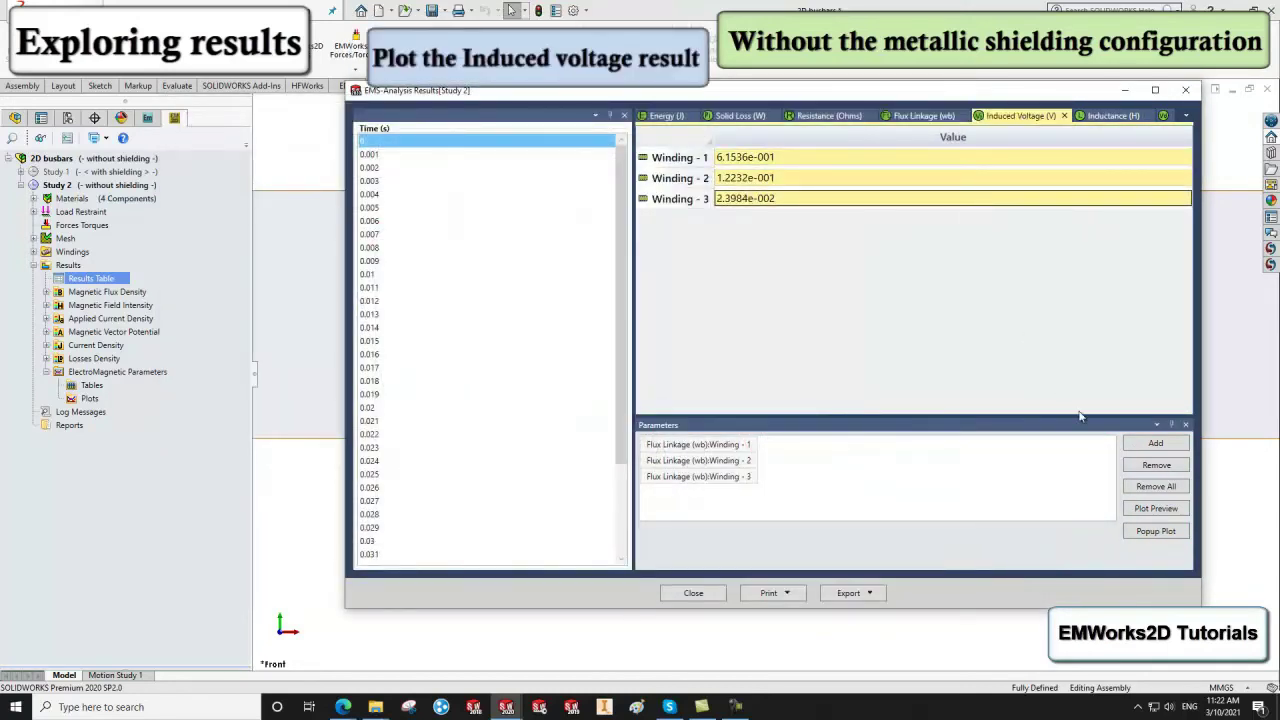
{"action": "left_click", "coordinate": [1131, 446]}
{"action": "left_click", "coordinate": [1137, 533]}
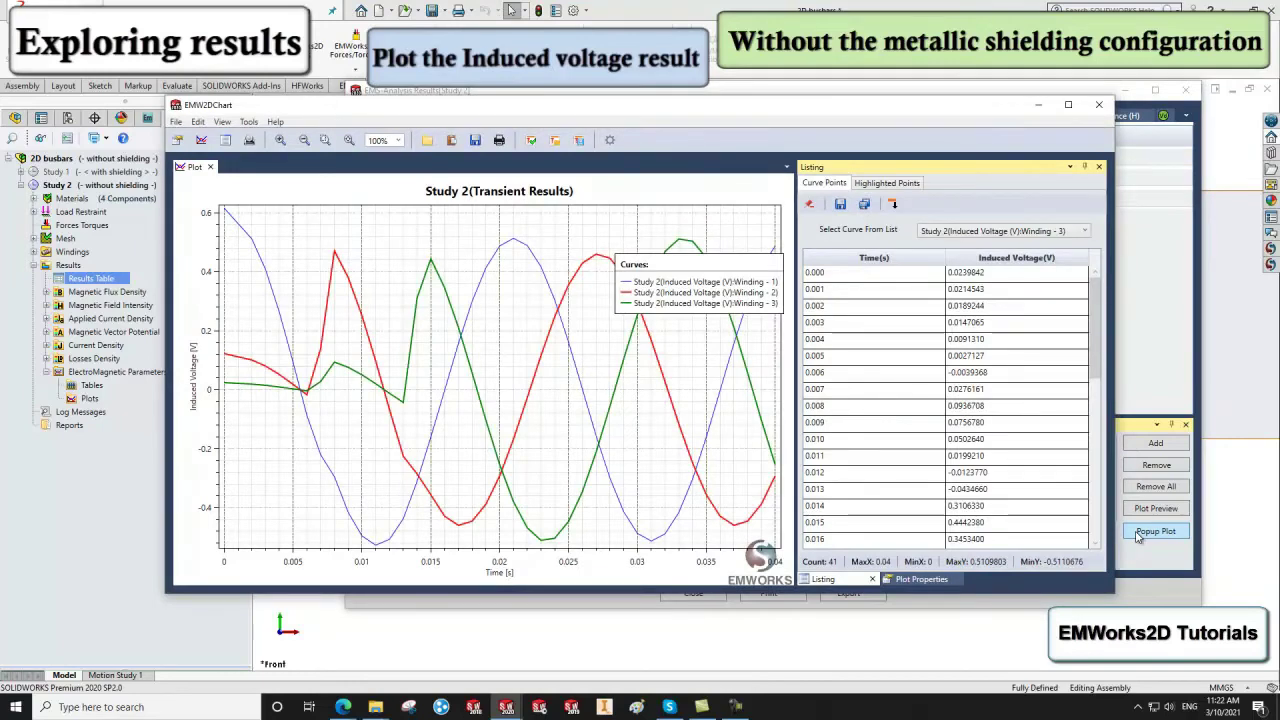
{"action": "left_click", "coordinate": [1099, 105]}
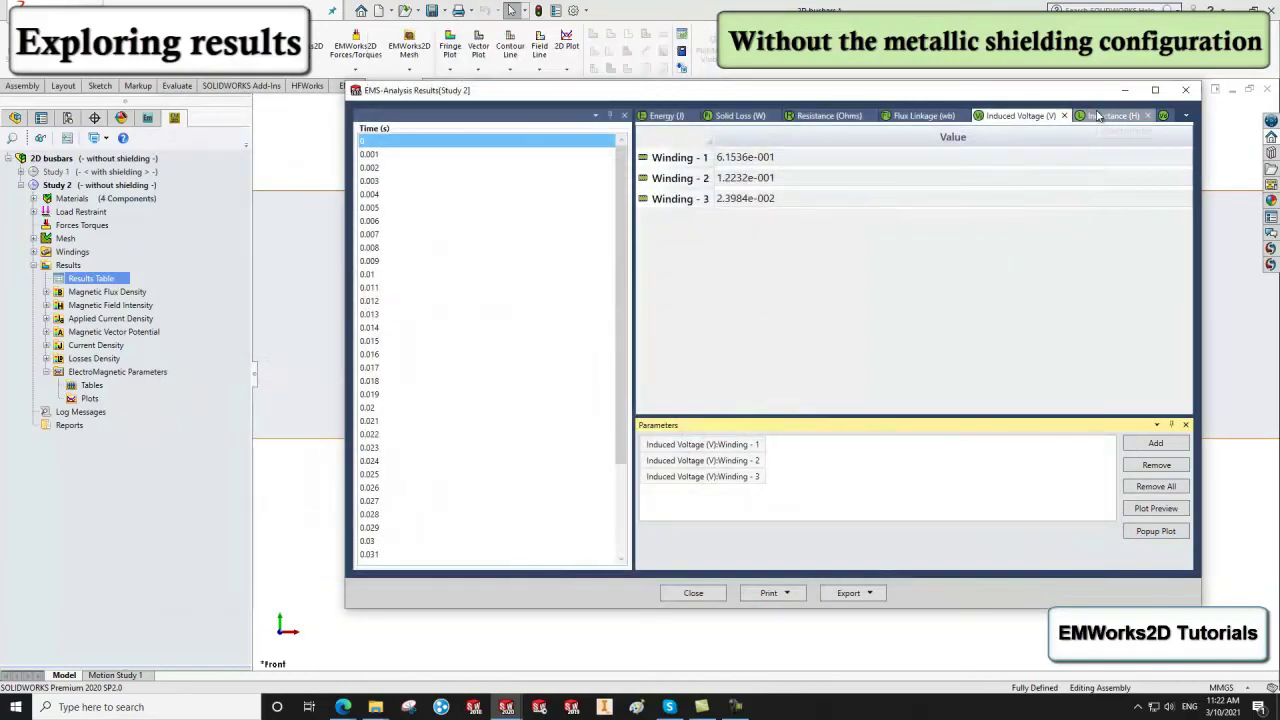
Step: Plot Study 2's self-inductances of Windings 1–3 over time
{"action": "left_click", "coordinate": [1106, 115]}
{"action": "left_click", "coordinate": [895, 180], "text": "ctrl"}
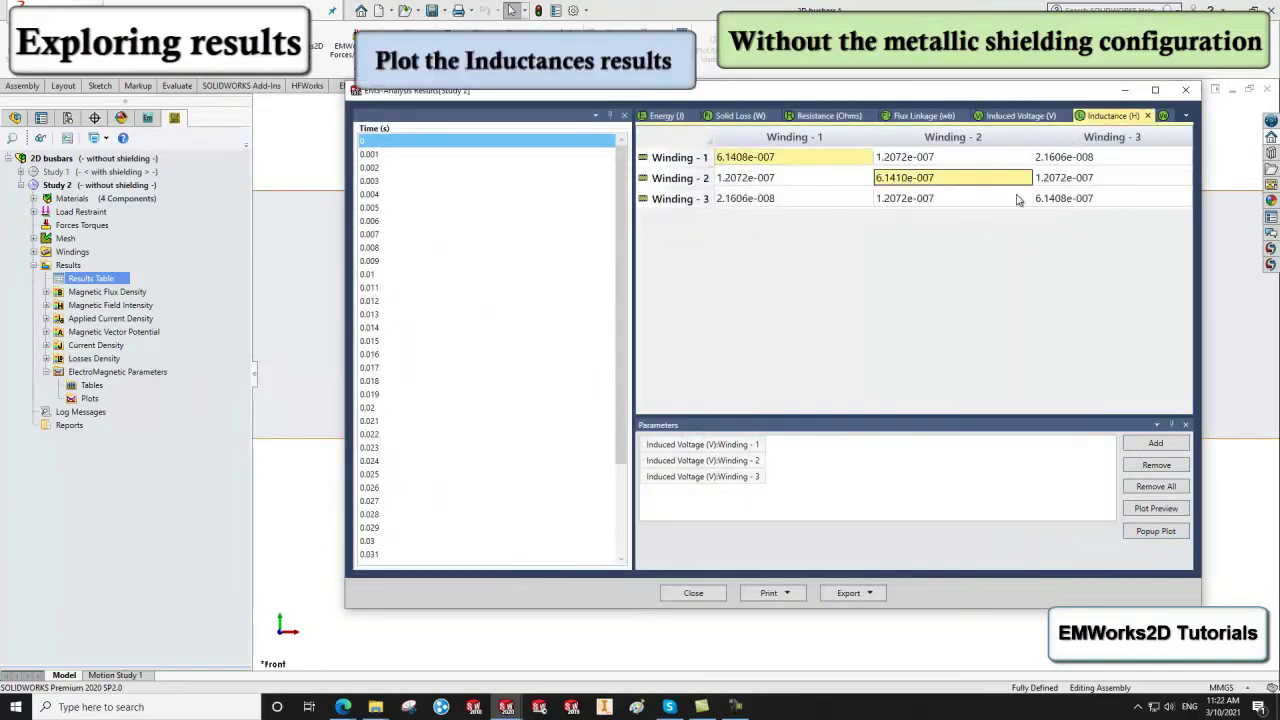
{"action": "left_click", "coordinate": [1048, 200], "text": "ctrl"}
{"action": "left_click", "coordinate": [1131, 446]}
{"action": "left_click", "coordinate": [1136, 535]}
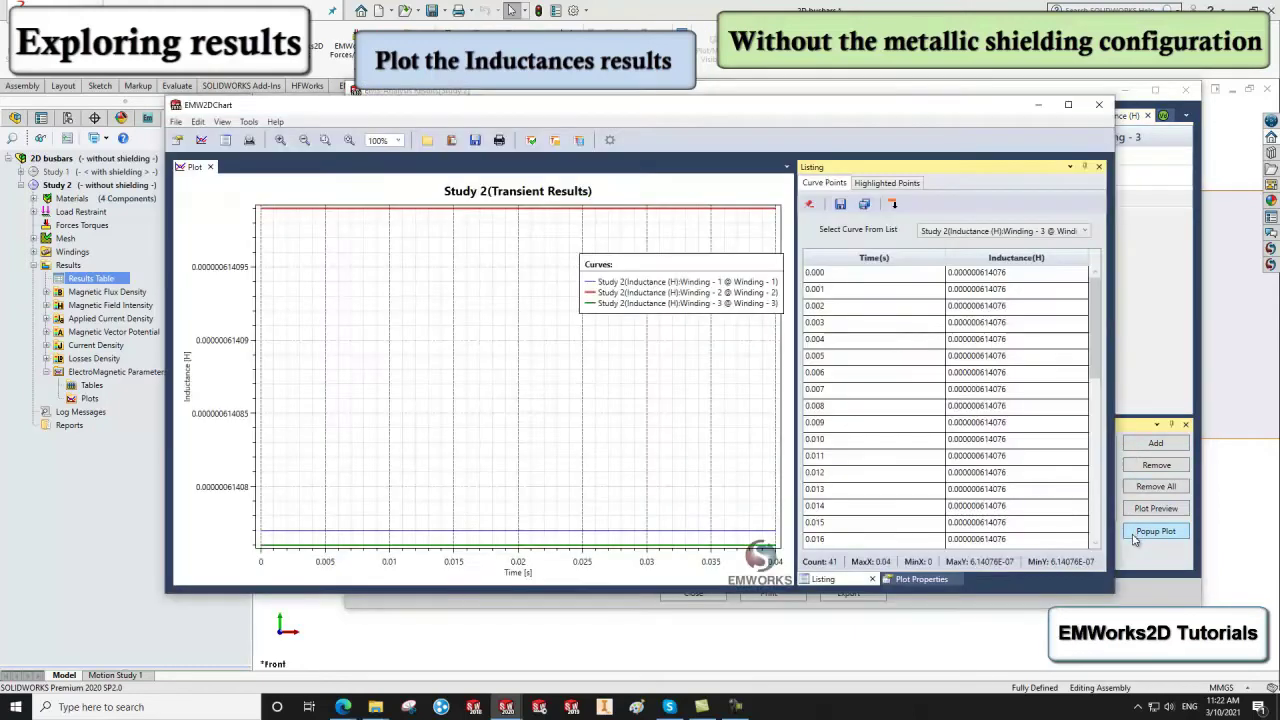
{"action": "left_click", "coordinate": [1101, 105]}
Step: Plot Study 2's Voltage Drop for Windings 1–3 over time
{"action": "left_click", "coordinate": [1163, 116]}
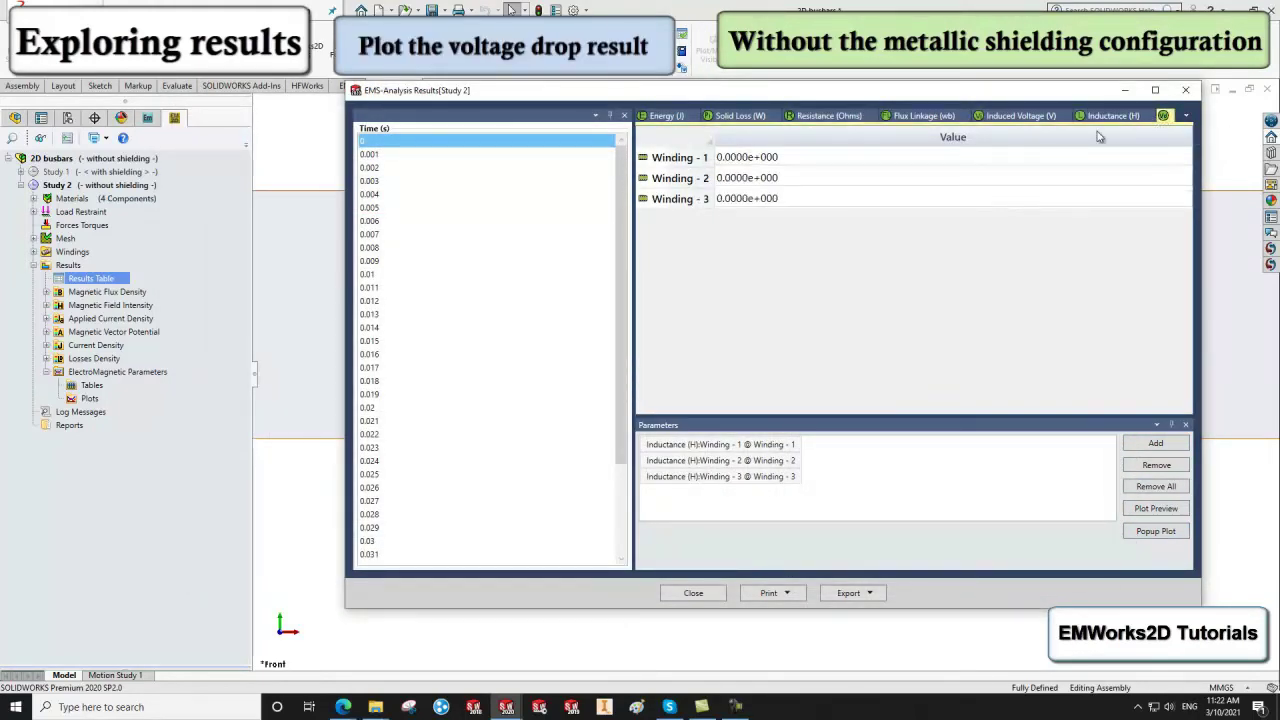
{"action": "left_click", "coordinate": [1045, 160]}
{"action": "left_click", "coordinate": [1039, 180], "text": "ctrl"}
{"action": "left_click", "coordinate": [1030, 200], "text": "ctrl"}
{"action": "left_click", "coordinate": [1127, 442]}
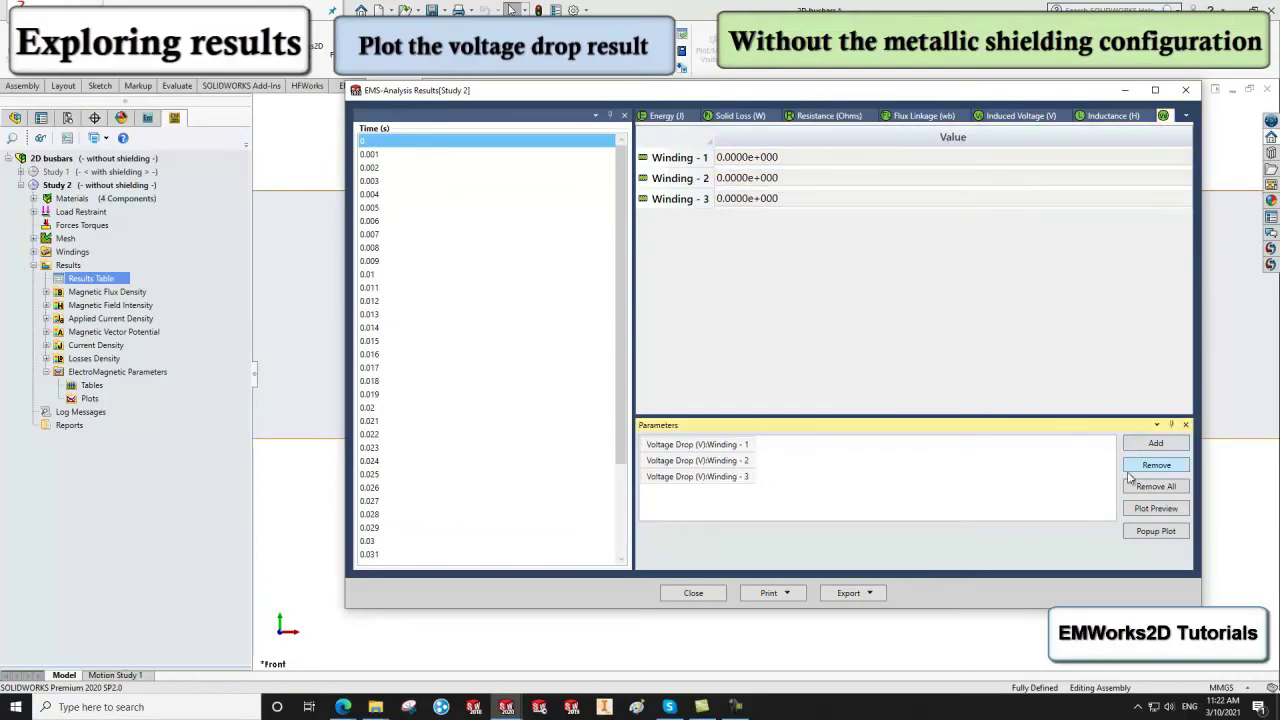
{"action": "left_click", "coordinate": [1143, 534]}
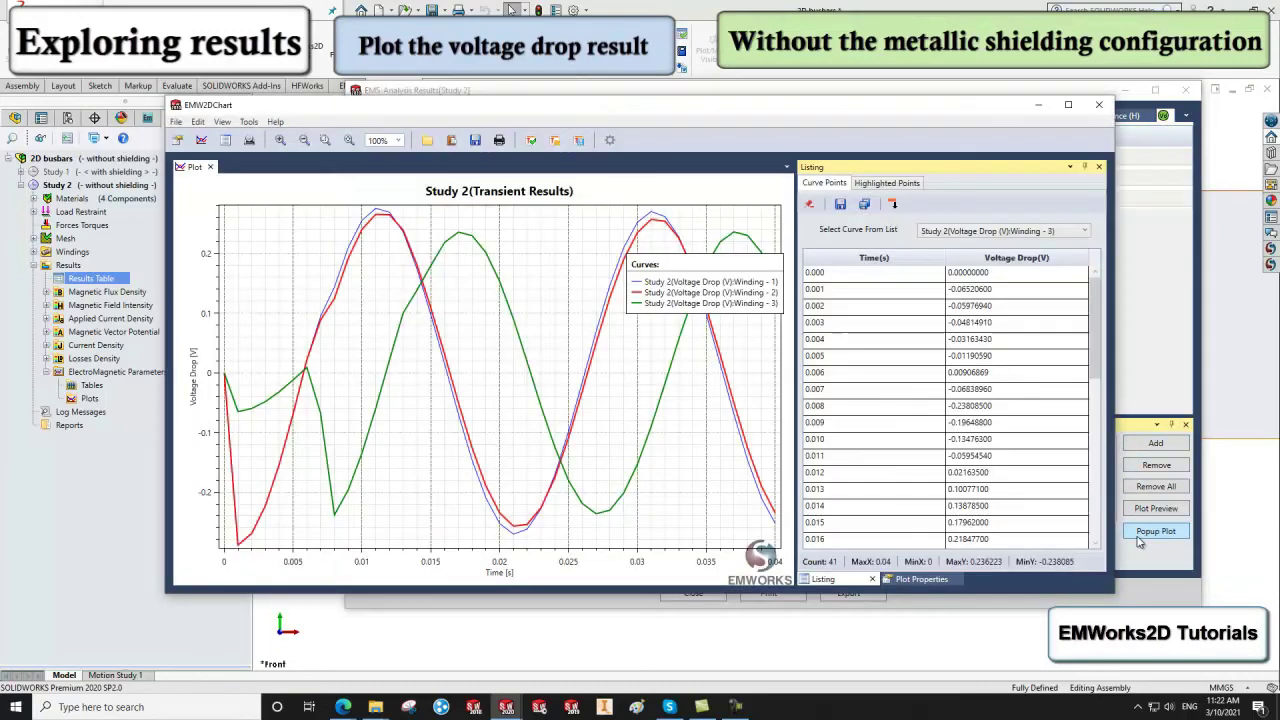
{"action": "left_click", "coordinate": [1099, 104]}
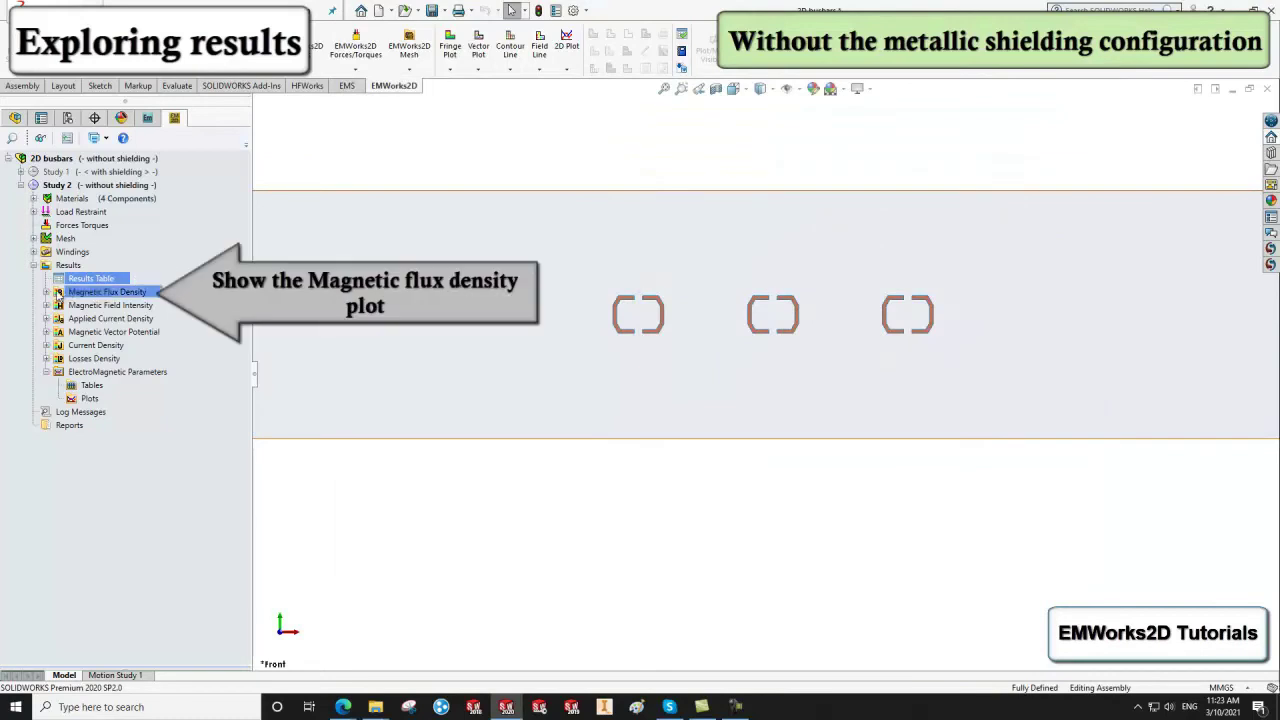
Step: Show the Magnetic Flux Density plot of Study 2 at time step 41
{"action": "left_click", "coordinate": [45, 291]}
{"action": "right_click", "coordinate": [110, 305]}
{"action": "left_click", "coordinate": [101, 345]}
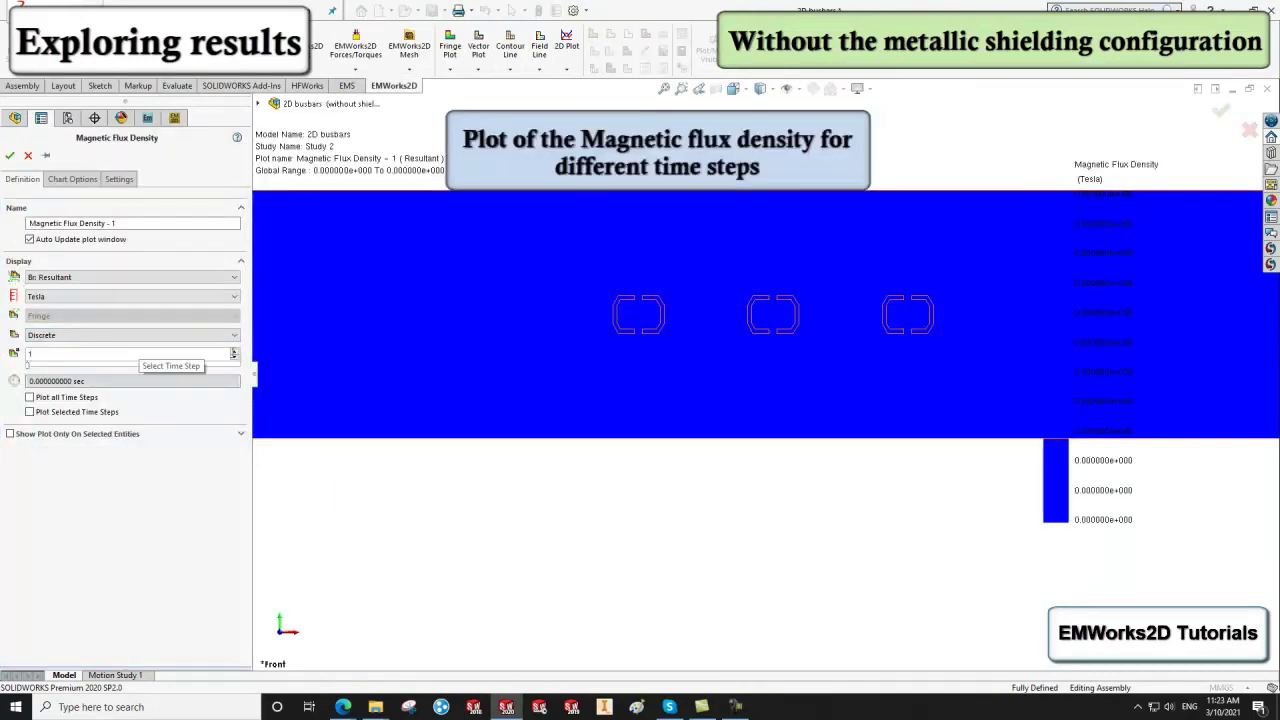
{"action": "left_click", "coordinate": [235, 352]}
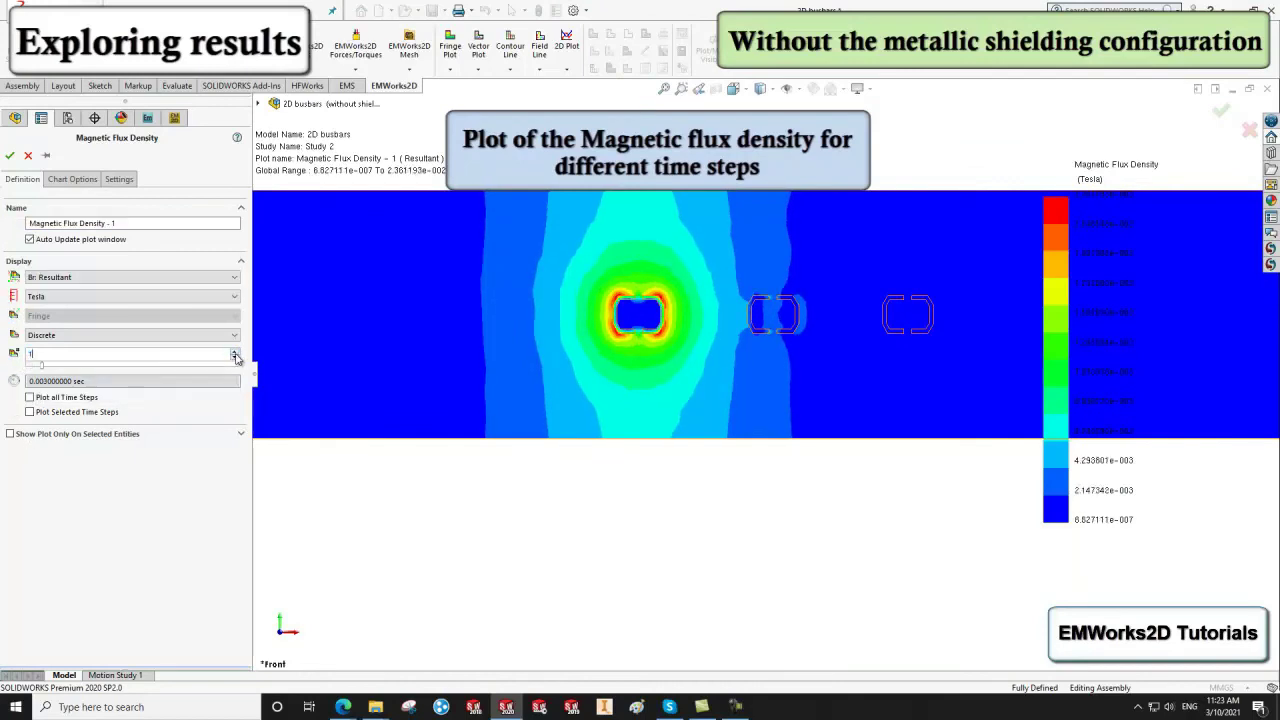
{"action": "left_click", "coordinate": [235, 353]}
{"action": "type", "text": "0"}
{"action": "key", "text": "Return"}
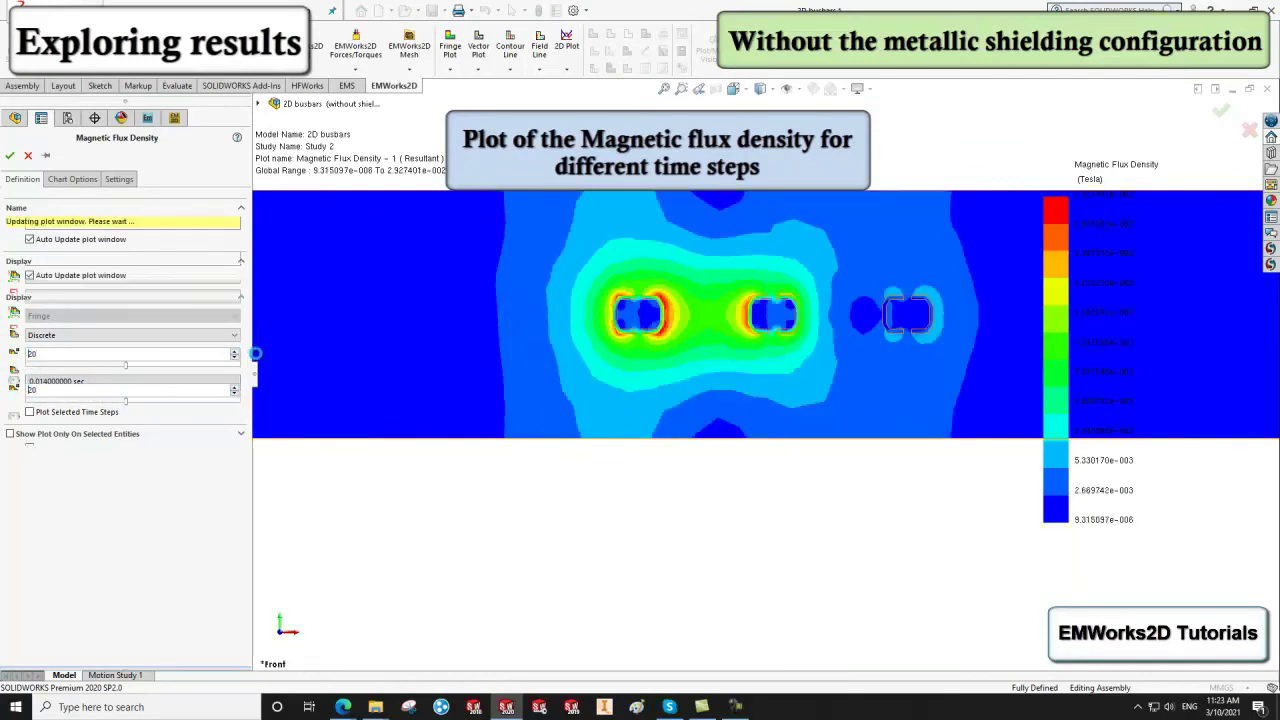
{"action": "type", "text": "1"}
{"action": "key", "text": "Return"}
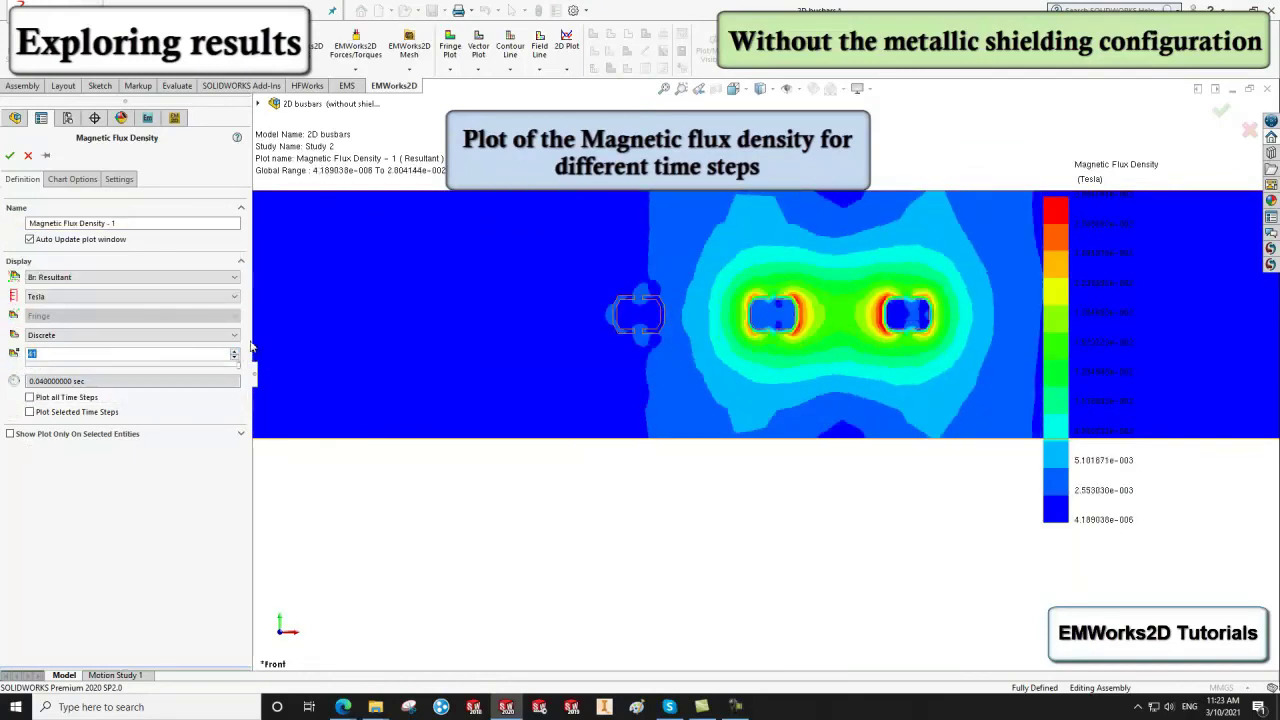
{"action": "left_click", "coordinate": [10, 156]}
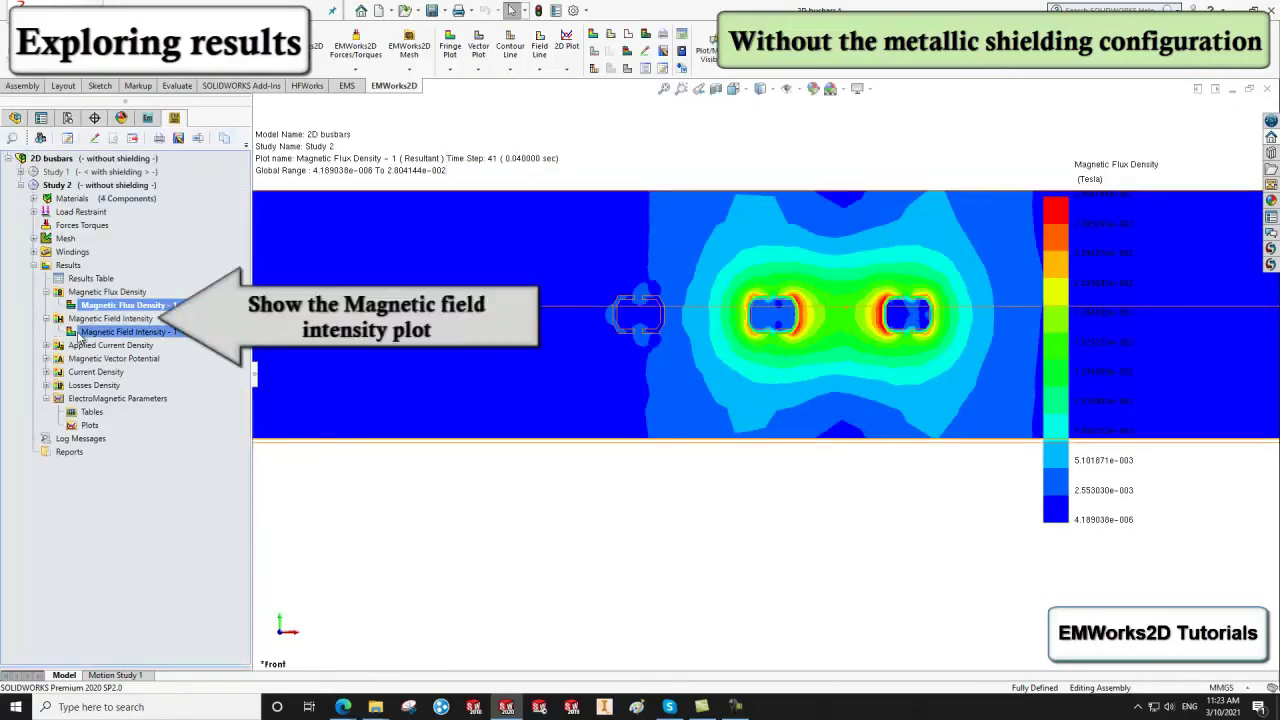
Step: Set the Magnetic Field Intensity - 1 plot to time step 41 (0.040 sec)
{"action": "right_click", "coordinate": [80, 331]}
{"action": "left_click", "coordinate": [97, 367]}
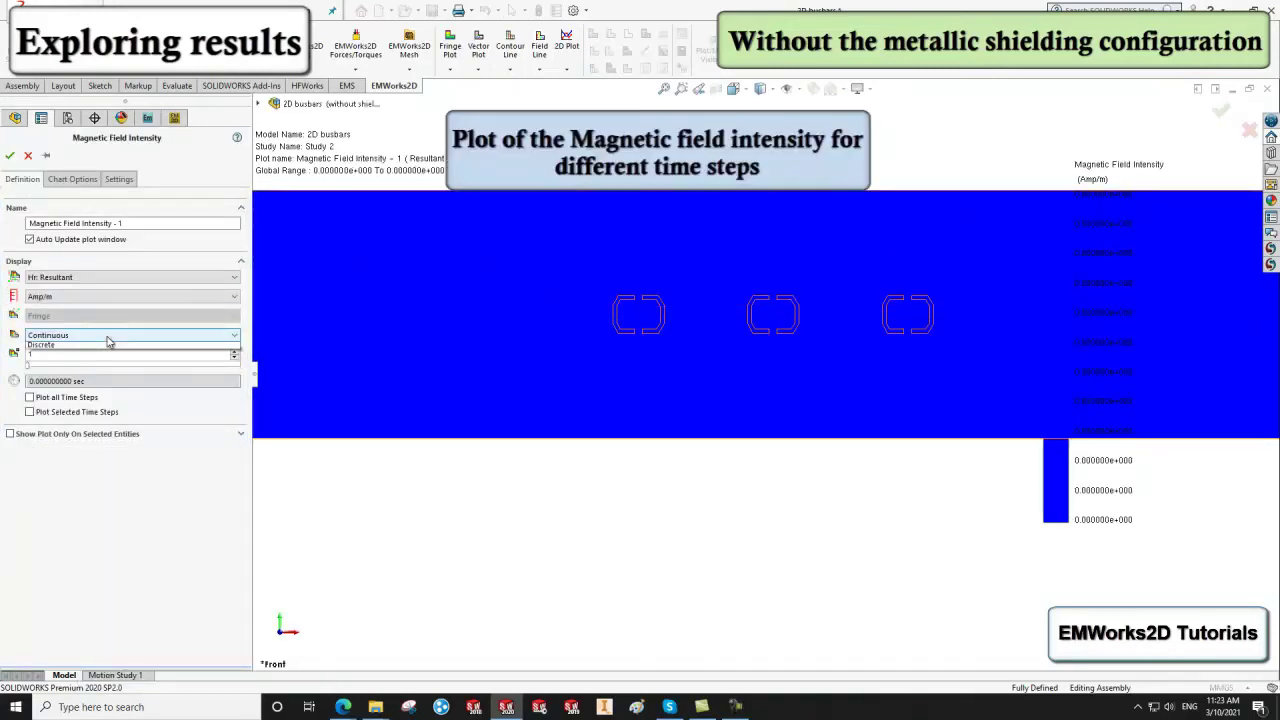
{"action": "left_click", "coordinate": [236, 353]}
{"action": "left_click", "coordinate": [236, 353]}
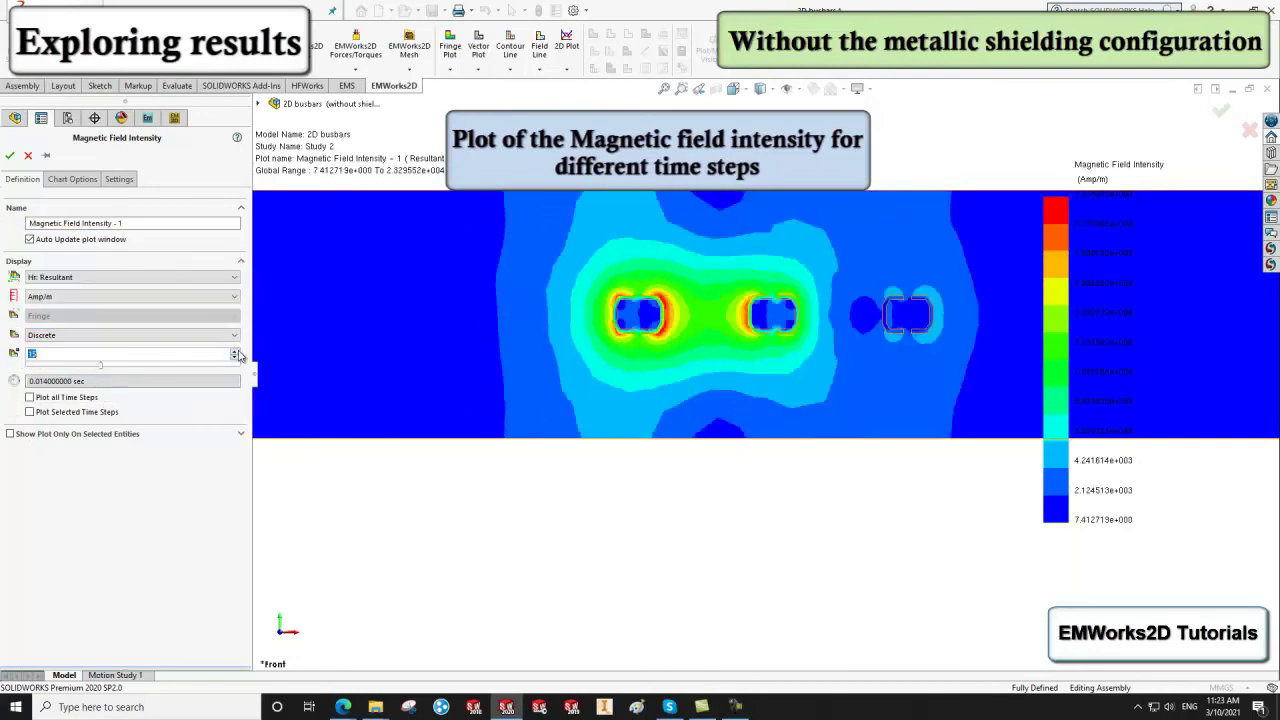
{"action": "left_click", "coordinate": [236, 354]}
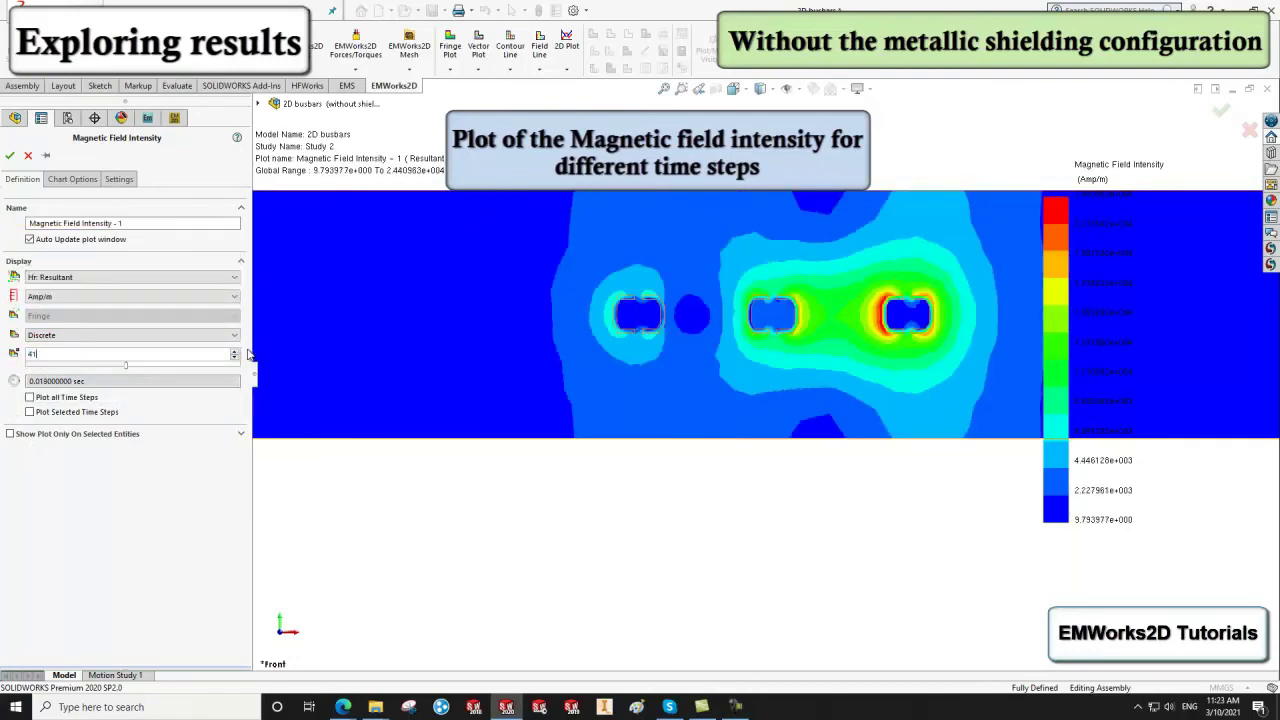
{"action": "key", "text": "Return"}
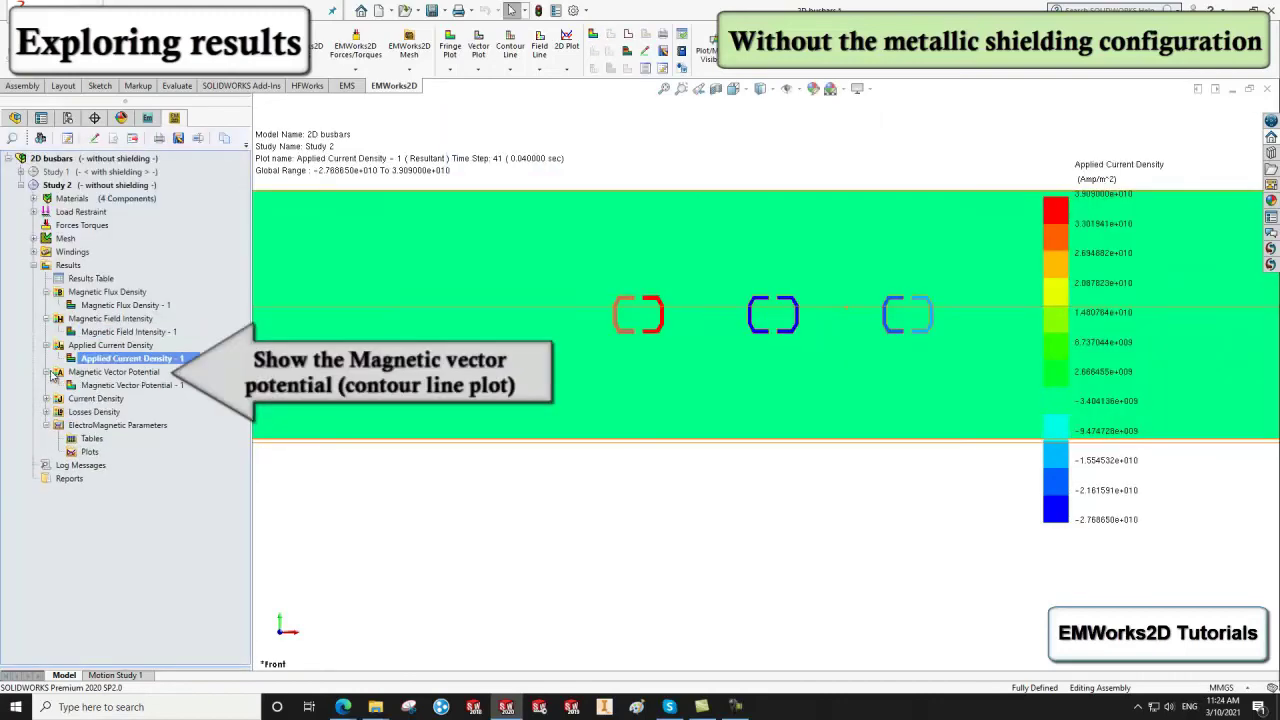
Step: Add a Magnetic Vector Potential contour-line plot at time step 41 (0.040 sec); edit Current Density - 1
{"action": "right_click", "coordinate": [110, 372]}
{"action": "left_click", "coordinate": [213, 408]}
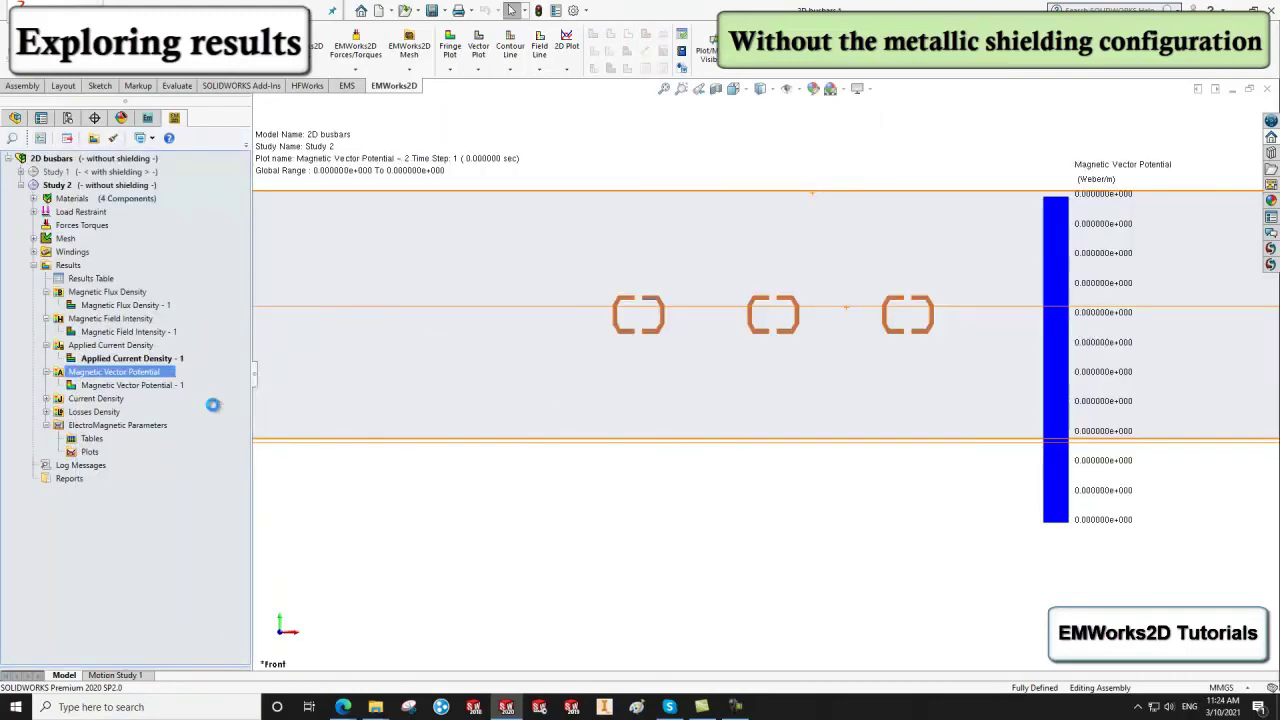
{"action": "left_click", "coordinate": [234, 340]}
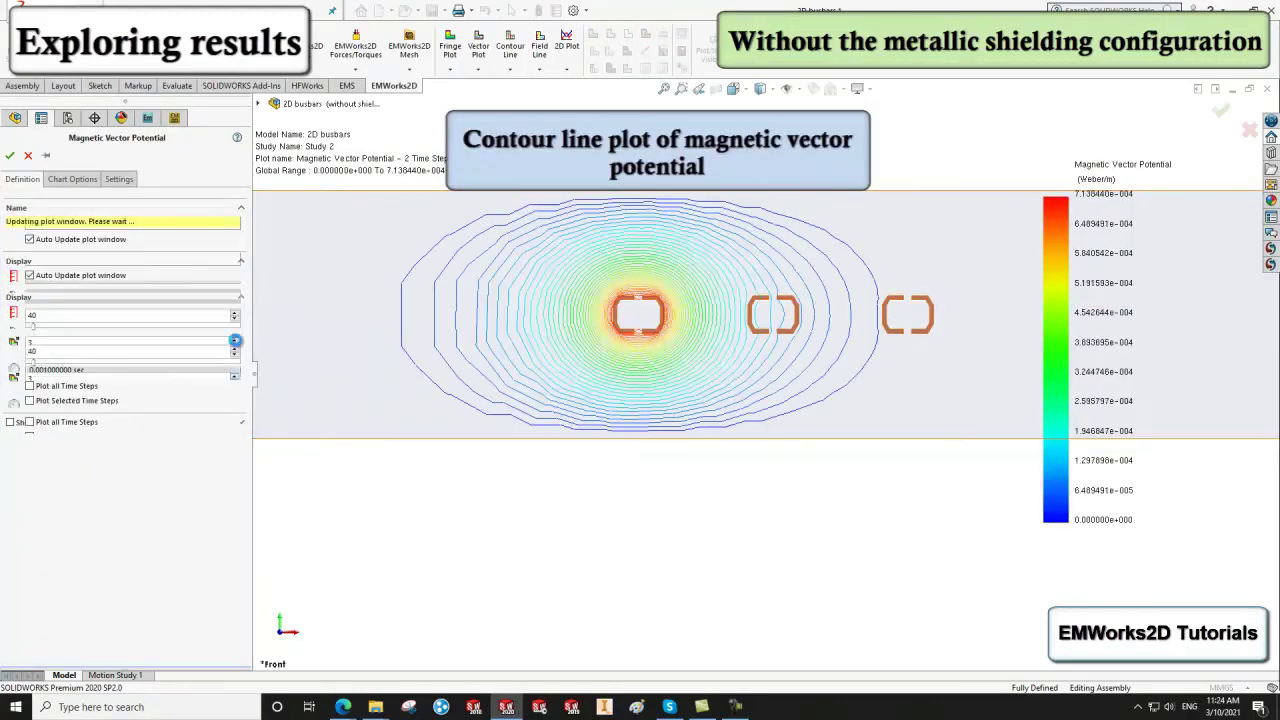
{"action": "left_click", "coordinate": [236, 341]}
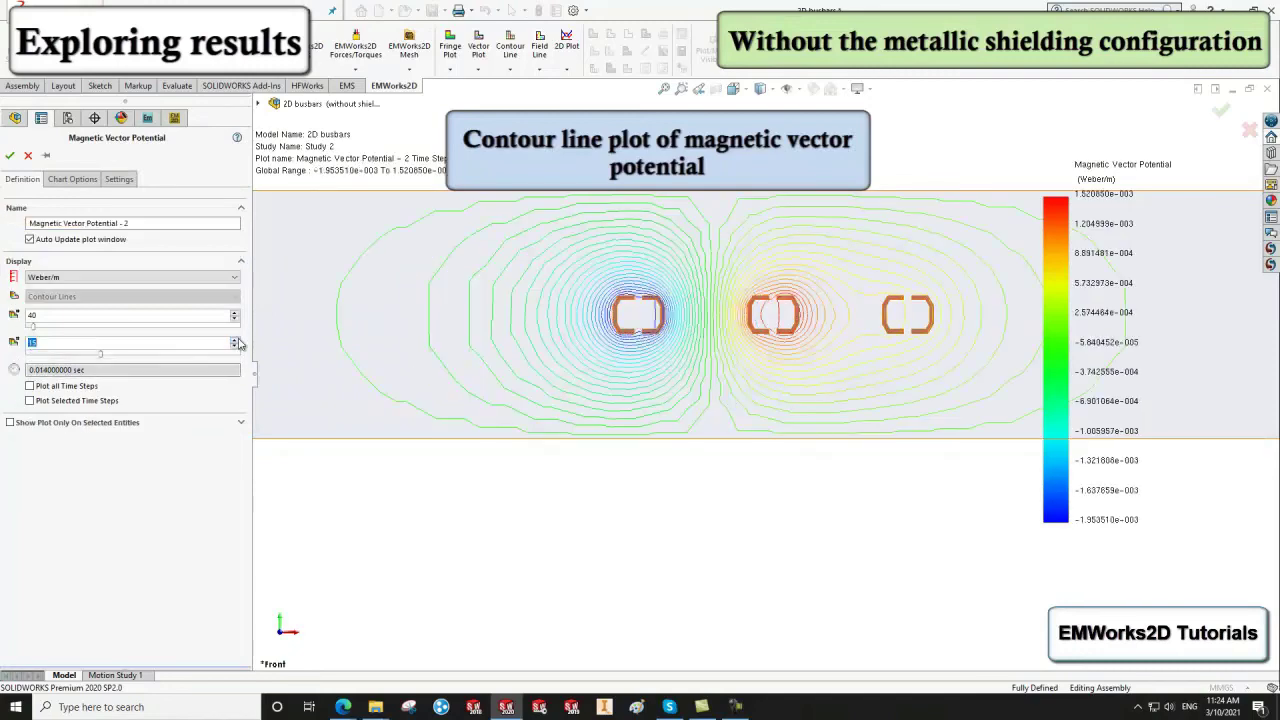
{"action": "left_click", "coordinate": [236, 341]}
{"action": "left_click", "coordinate": [236, 341]}
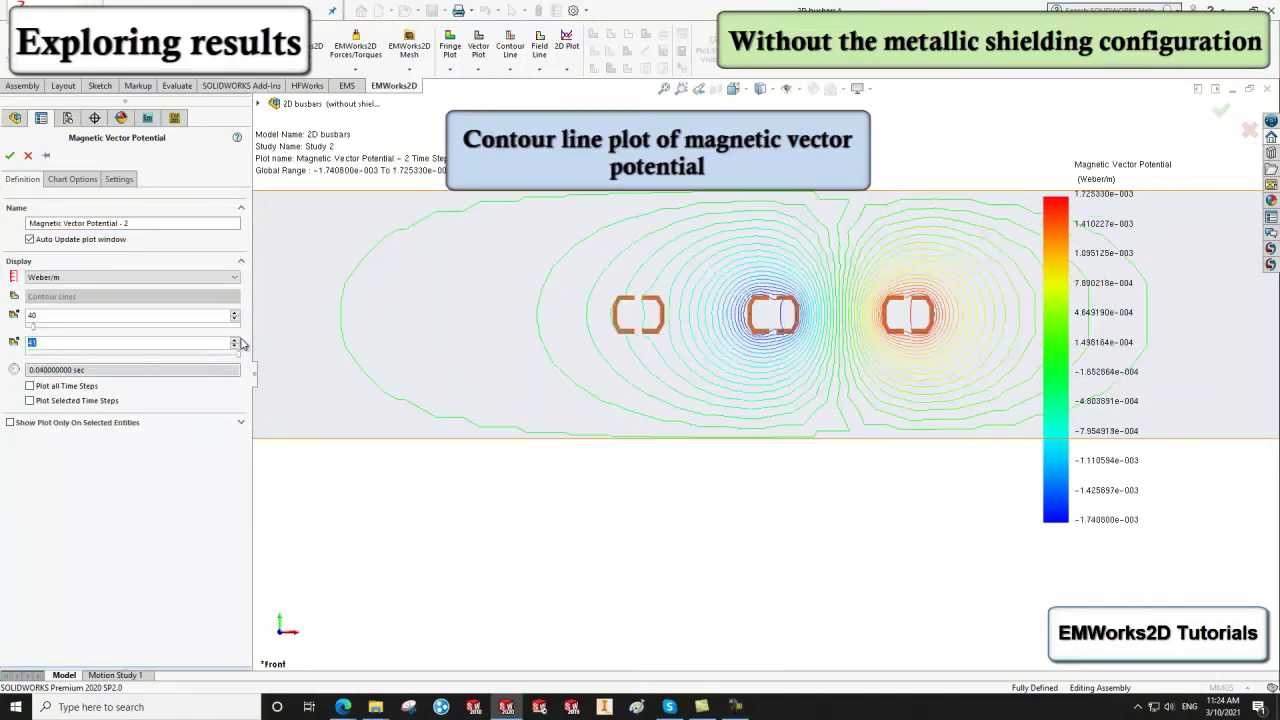
{"action": "left_click", "coordinate": [10, 157]}
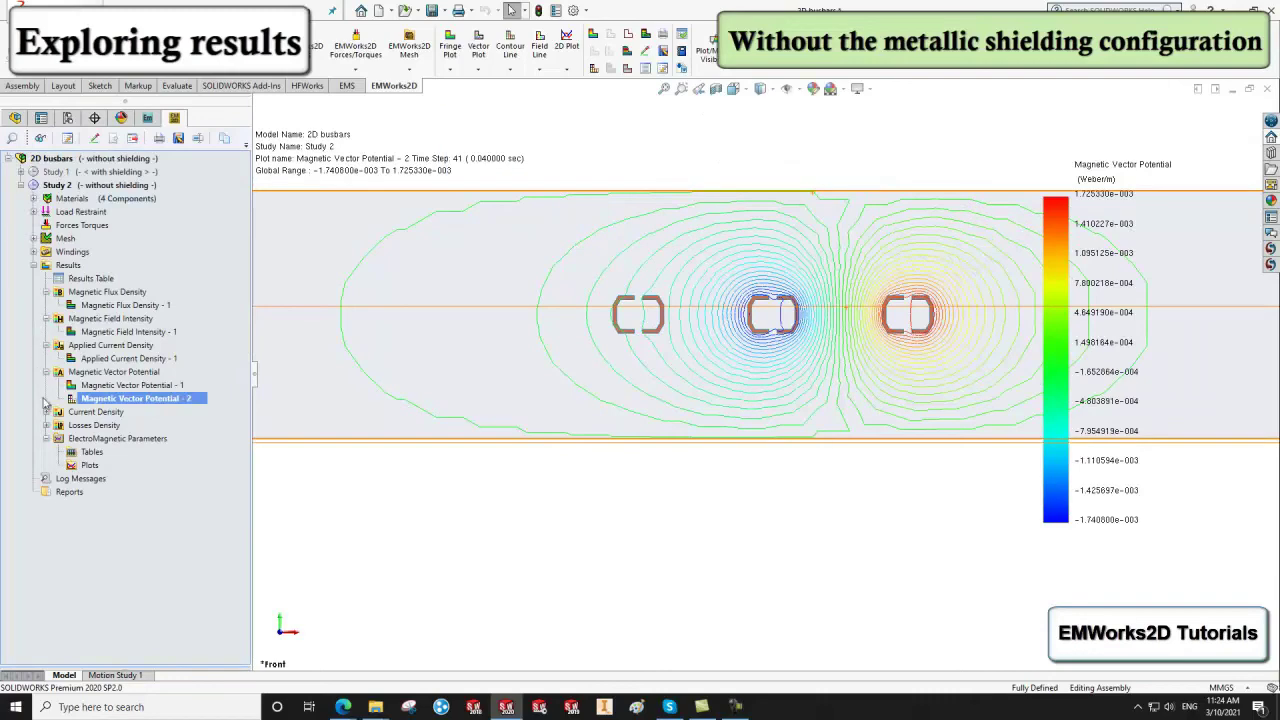
{"action": "right_click", "coordinate": [80, 427]}
{"action": "left_click", "coordinate": [141, 293]}
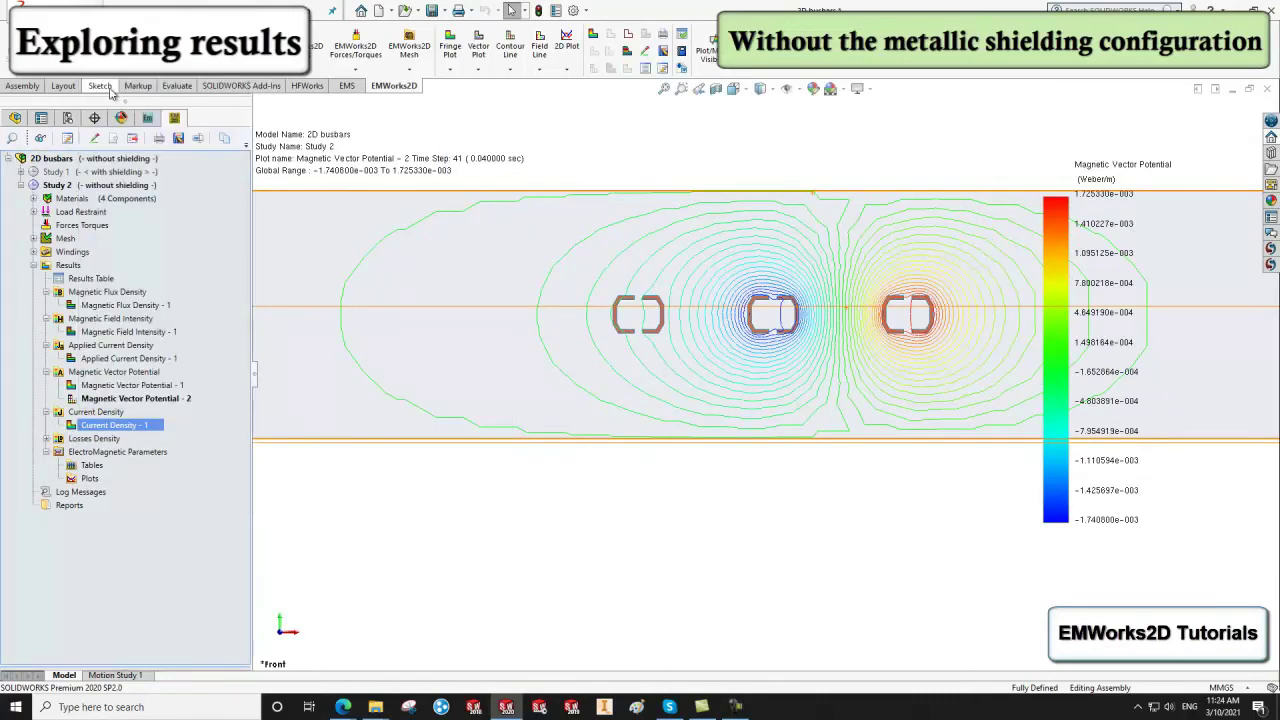
Step: Set Current Density - 1 to discrete results at time step 41 (0.040 sec)
{"action": "left_click", "coordinate": [141, 356]}
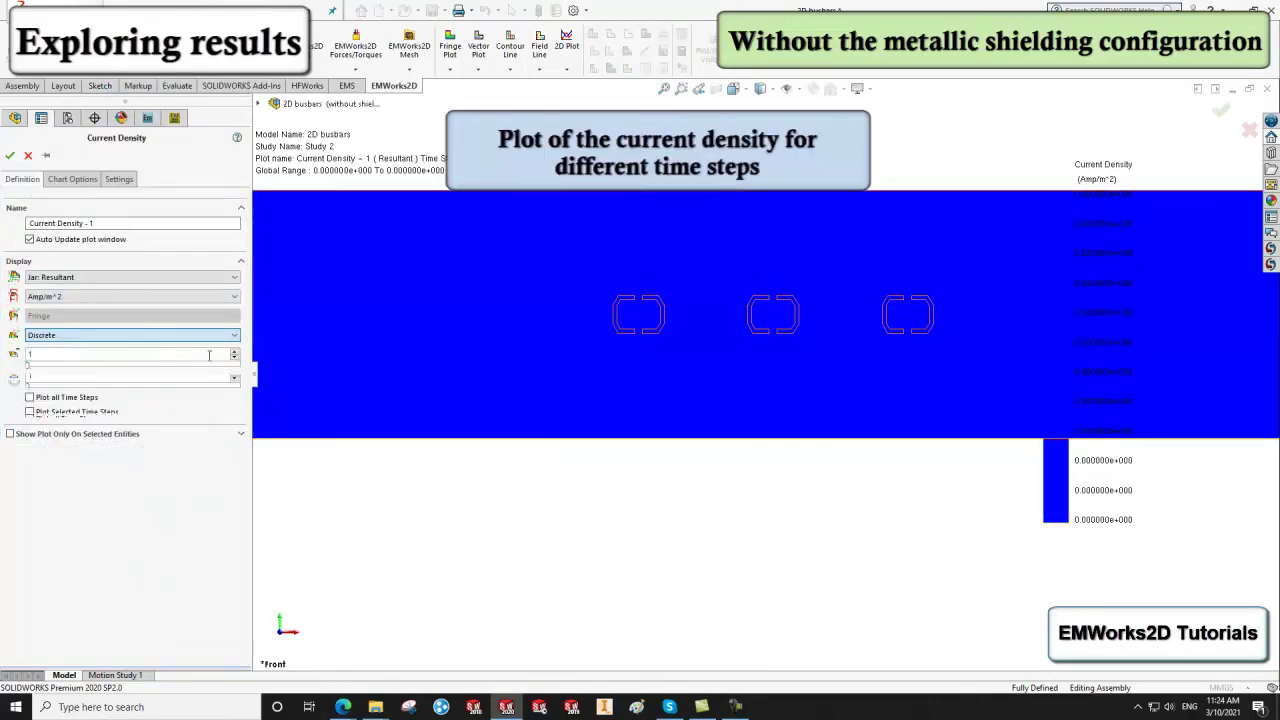
{"action": "left_click", "coordinate": [235, 352]}
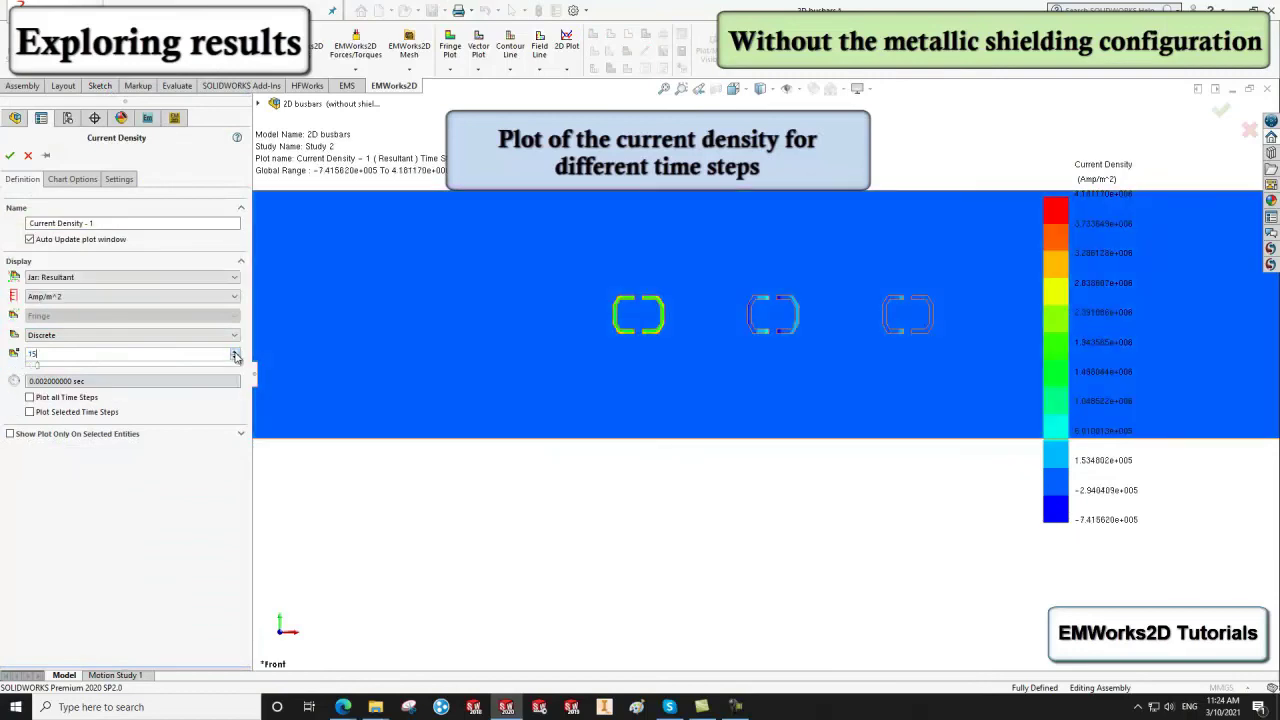
{"action": "left_click", "coordinate": [236, 355]}
{"action": "left_click", "coordinate": [236, 355]}
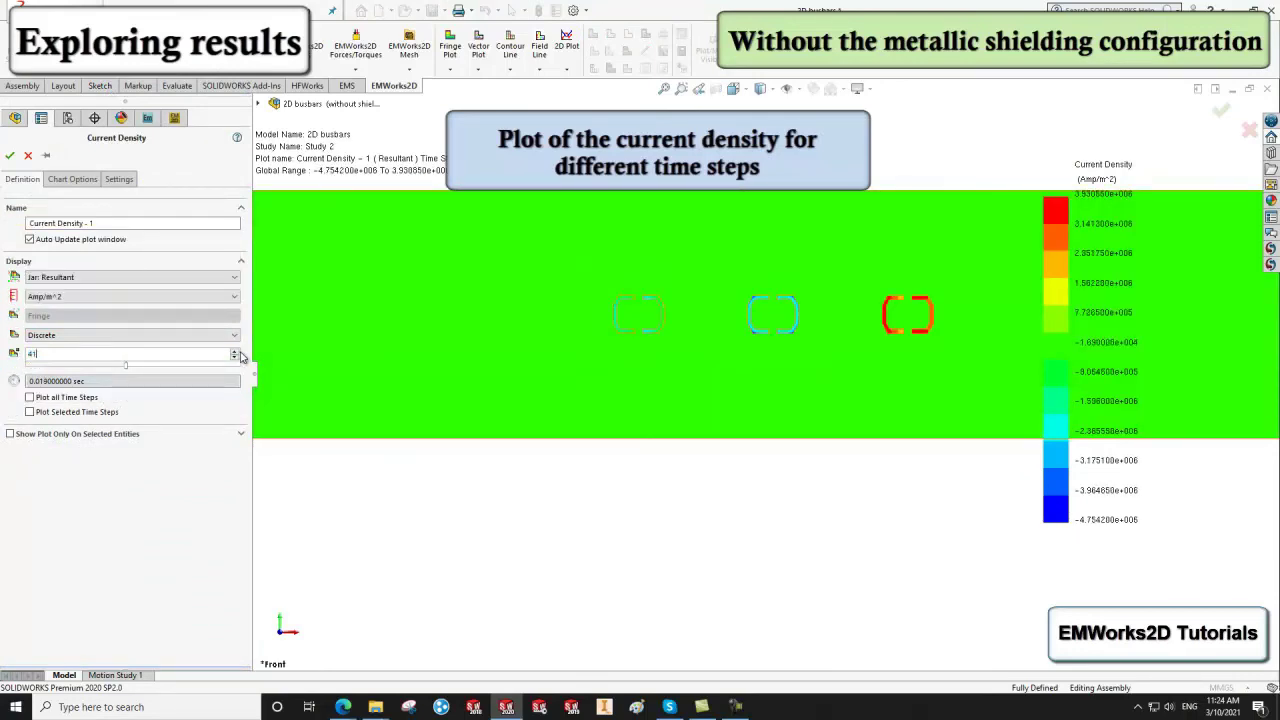
{"action": "left_click", "coordinate": [236, 353]}
{"action": "left_click", "coordinate": [10, 157]}
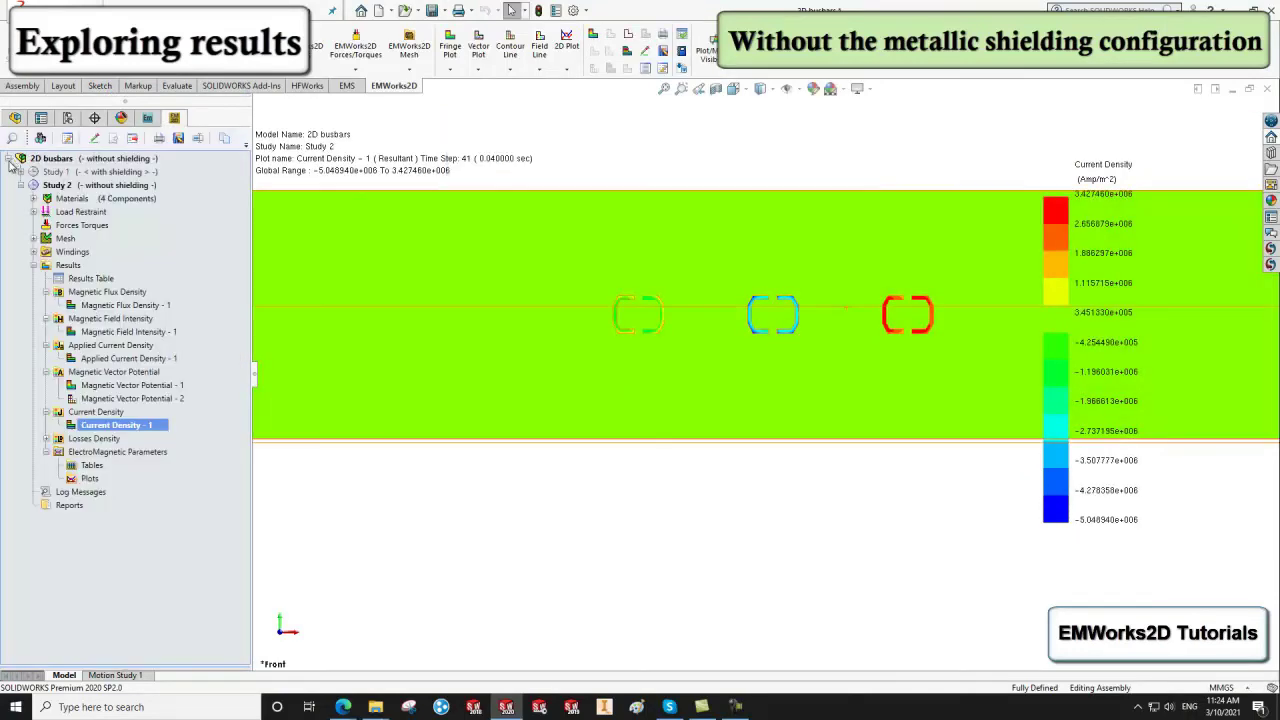
Step: Set Losses Density - 1 to discrete results at time step 41 (0.040 sec)
{"action": "left_click", "coordinate": [45, 438]}
{"action": "right_click", "coordinate": [110, 452]}
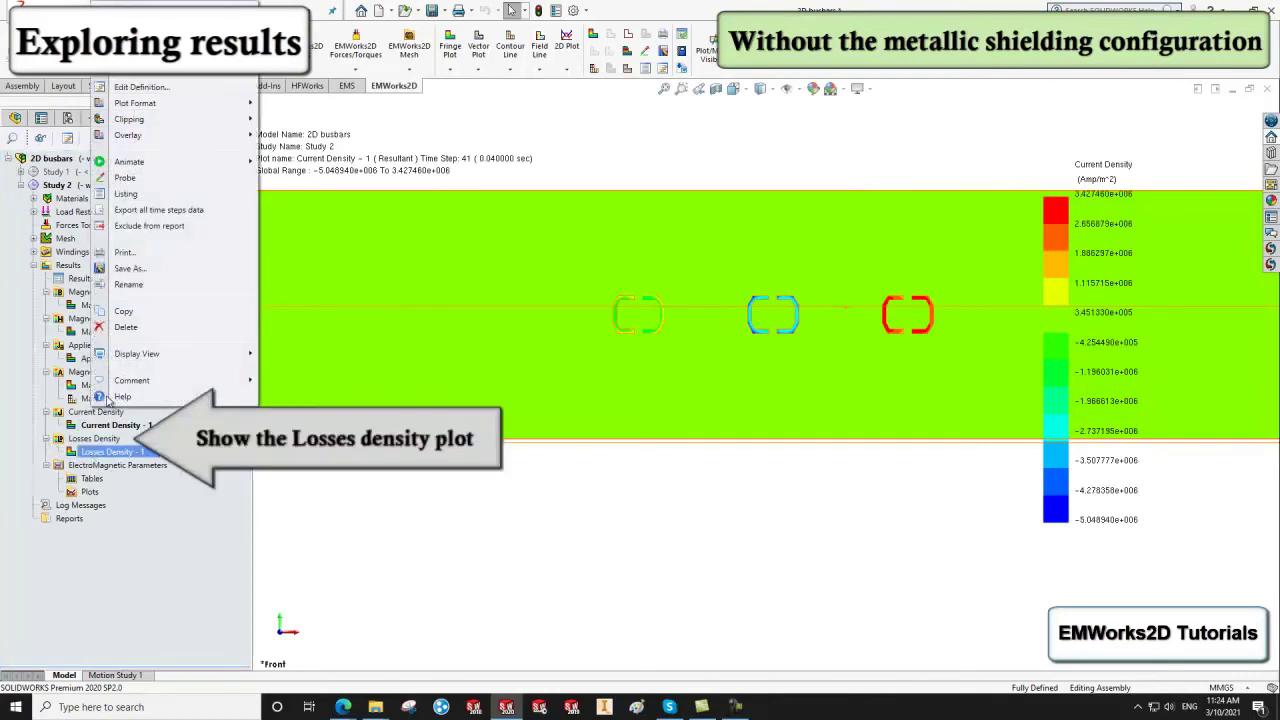
{"action": "left_click", "coordinate": [120, 89]}
{"action": "left_click", "coordinate": [91, 315]}
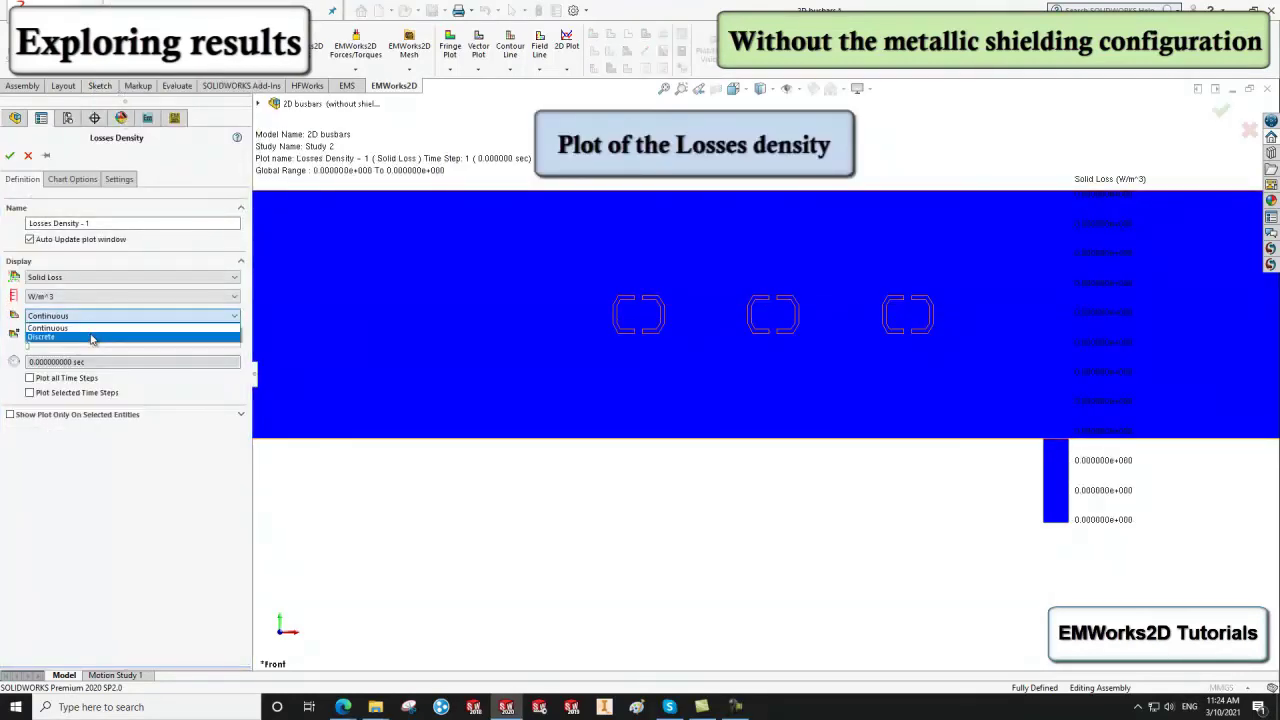
{"action": "left_click", "coordinate": [234, 335]}
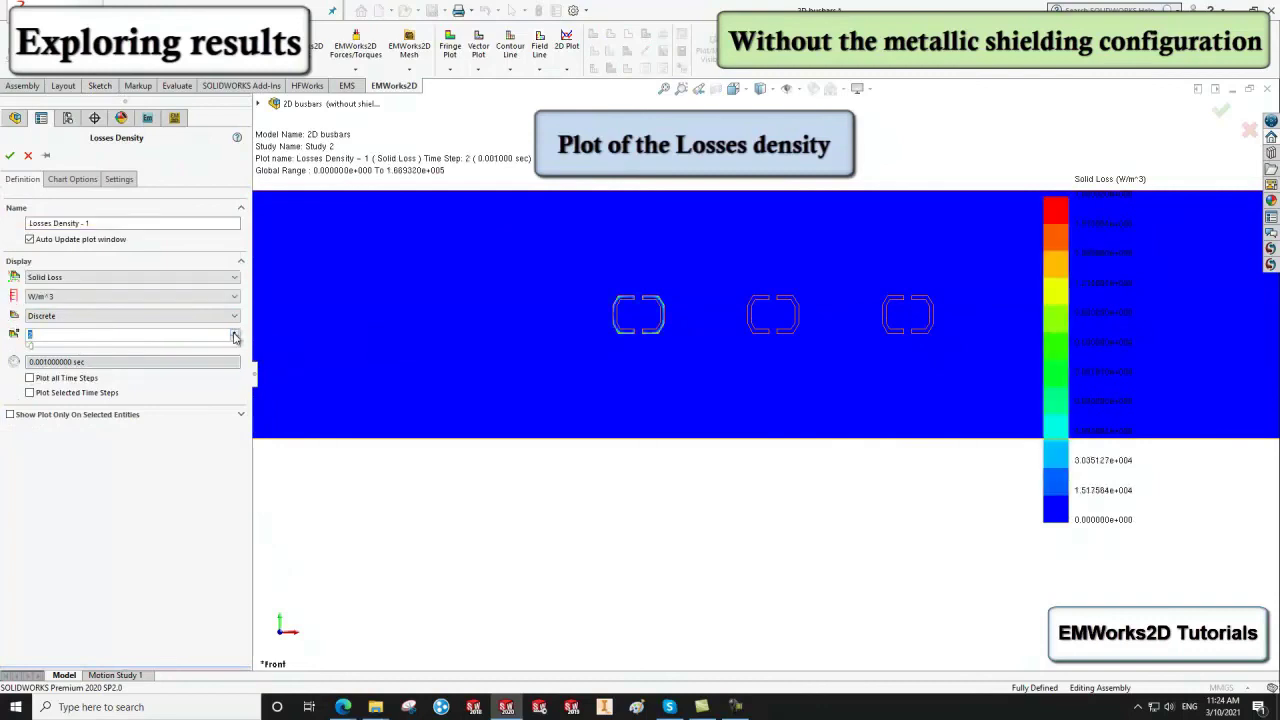
{"action": "left_click", "coordinate": [234, 335]}
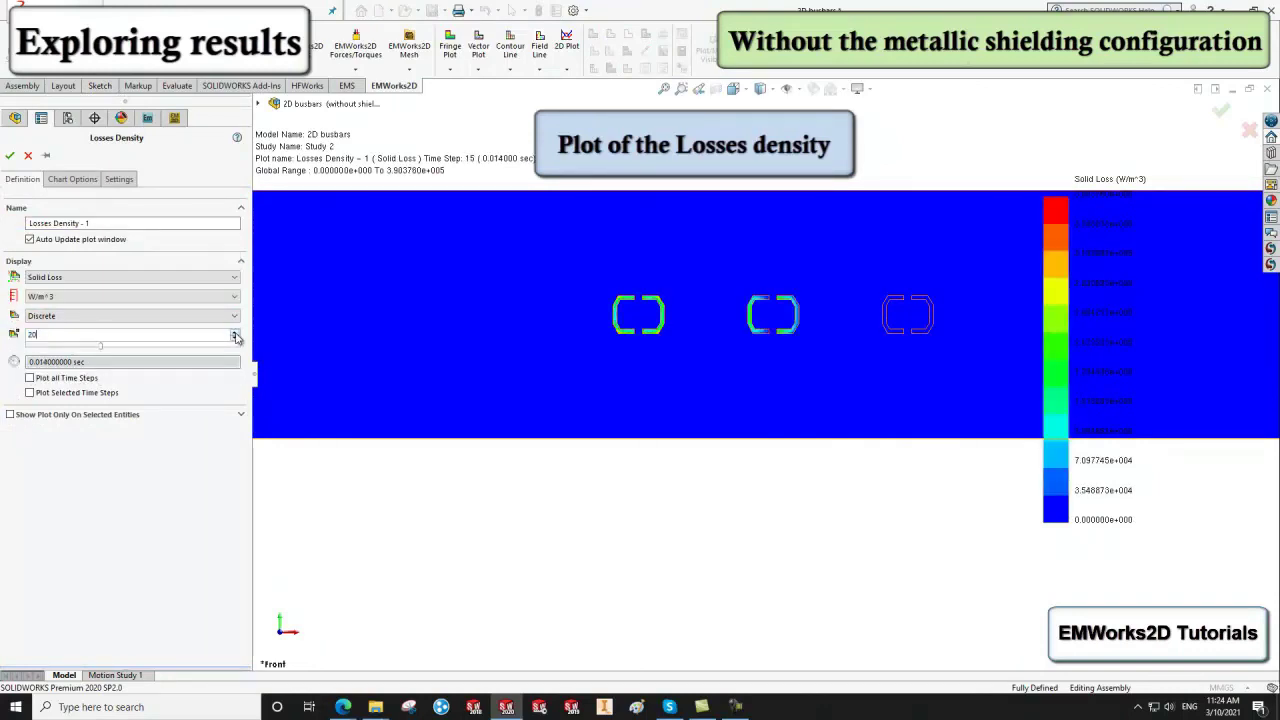
{"action": "key", "text": "Return"}
{"action": "type", "text": "41"}
{"action": "key", "text": "Return"}
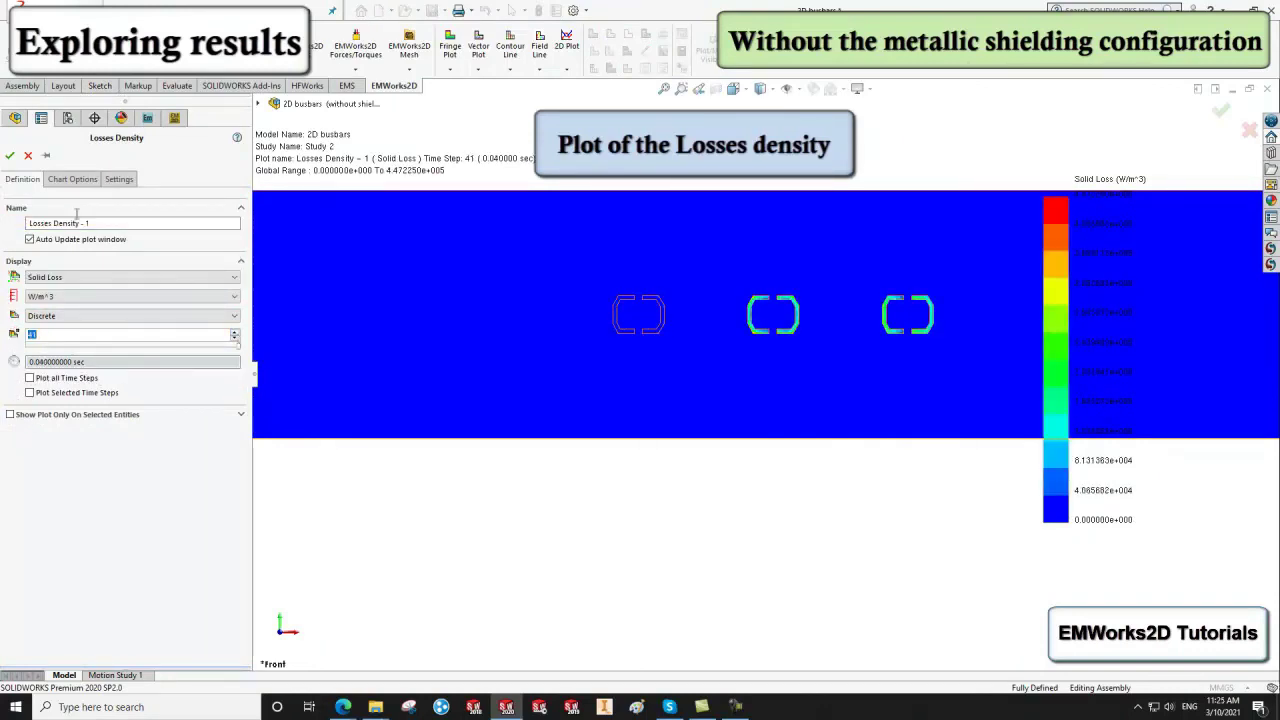
{"action": "left_click", "coordinate": [10, 157]}
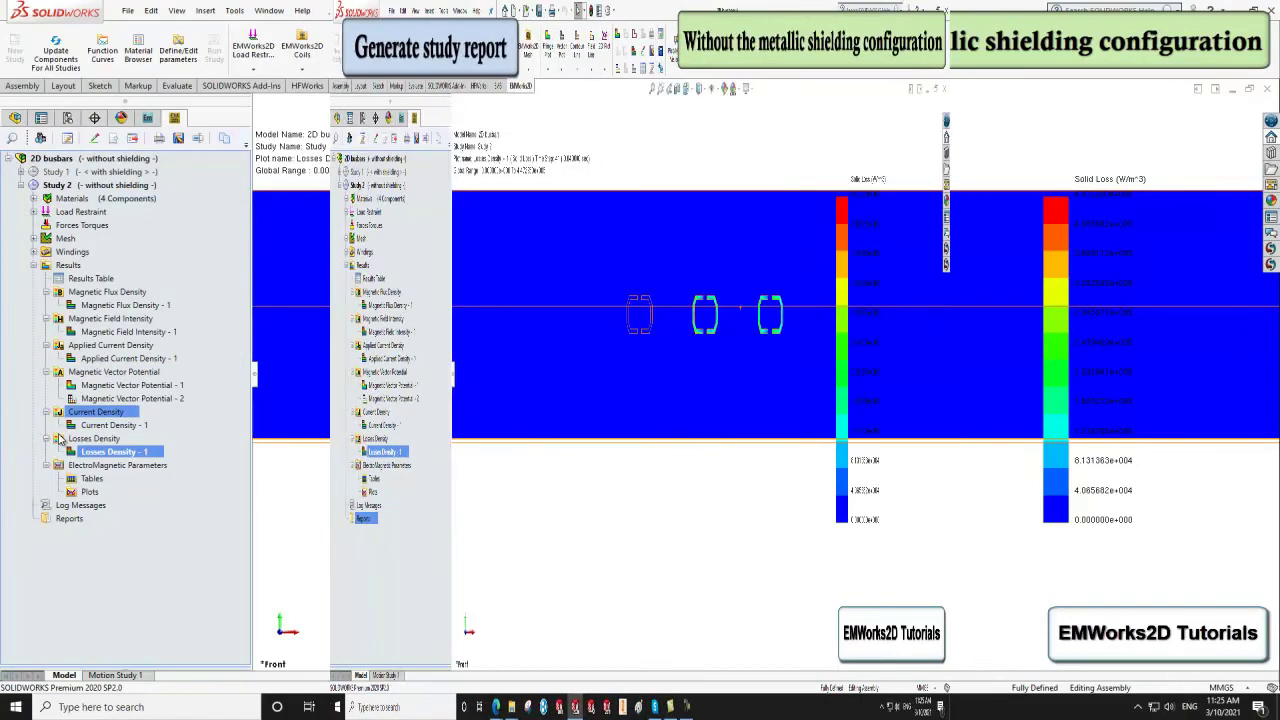
Step: Generate the Study 2-1 Word report and scroll through its model info, tables and plots
{"action": "right_click", "coordinate": [68, 520]}
{"action": "left_click", "coordinate": [79, 538]}
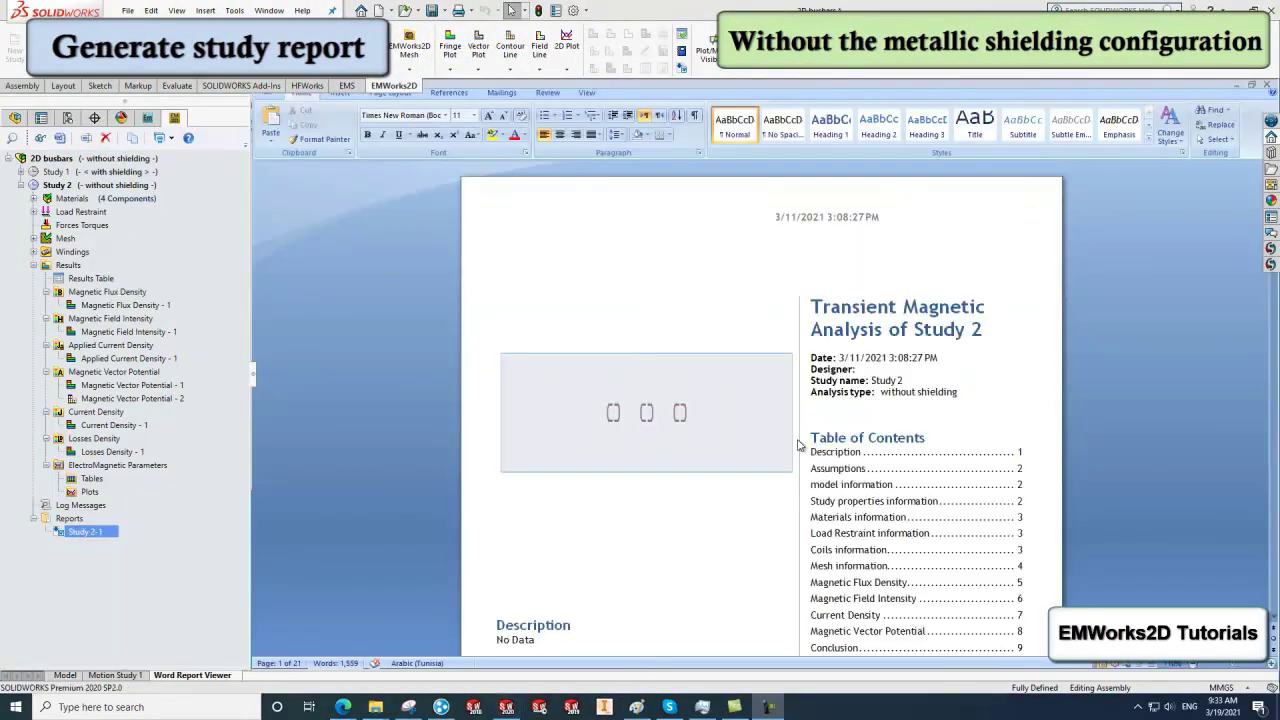
{"action": "scroll", "coordinate": [789, 480], "scroll_direction": "down", "scroll_amount": 5}
{"action": "scroll", "coordinate": [785, 483], "scroll_direction": "down", "scroll_amount": 5}
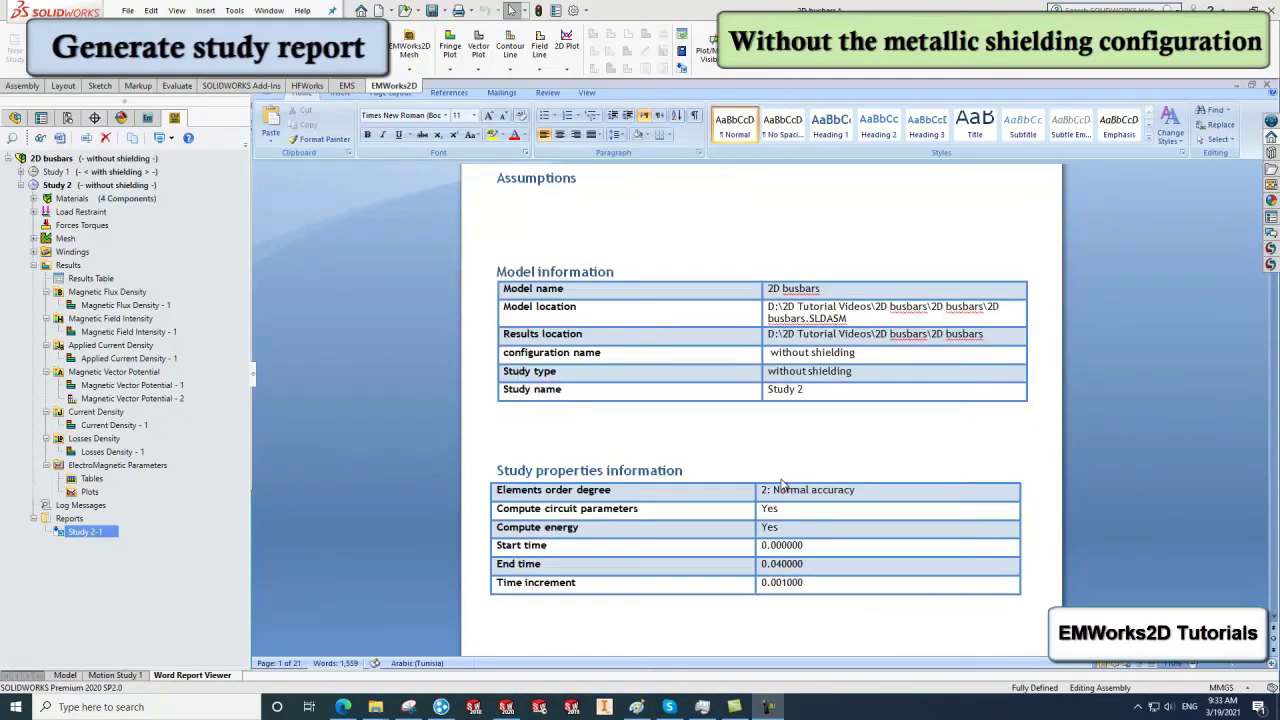
{"action": "scroll", "coordinate": [782, 487], "scroll_direction": "down", "scroll_amount": 5}
{"action": "scroll", "coordinate": [782, 490], "scroll_direction": "down", "scroll_amount": 5}
{"action": "scroll", "coordinate": [783, 505], "scroll_direction": "down", "scroll_amount": 5}
{"action": "scroll", "coordinate": [783, 509], "scroll_direction": "down", "scroll_amount": 5}
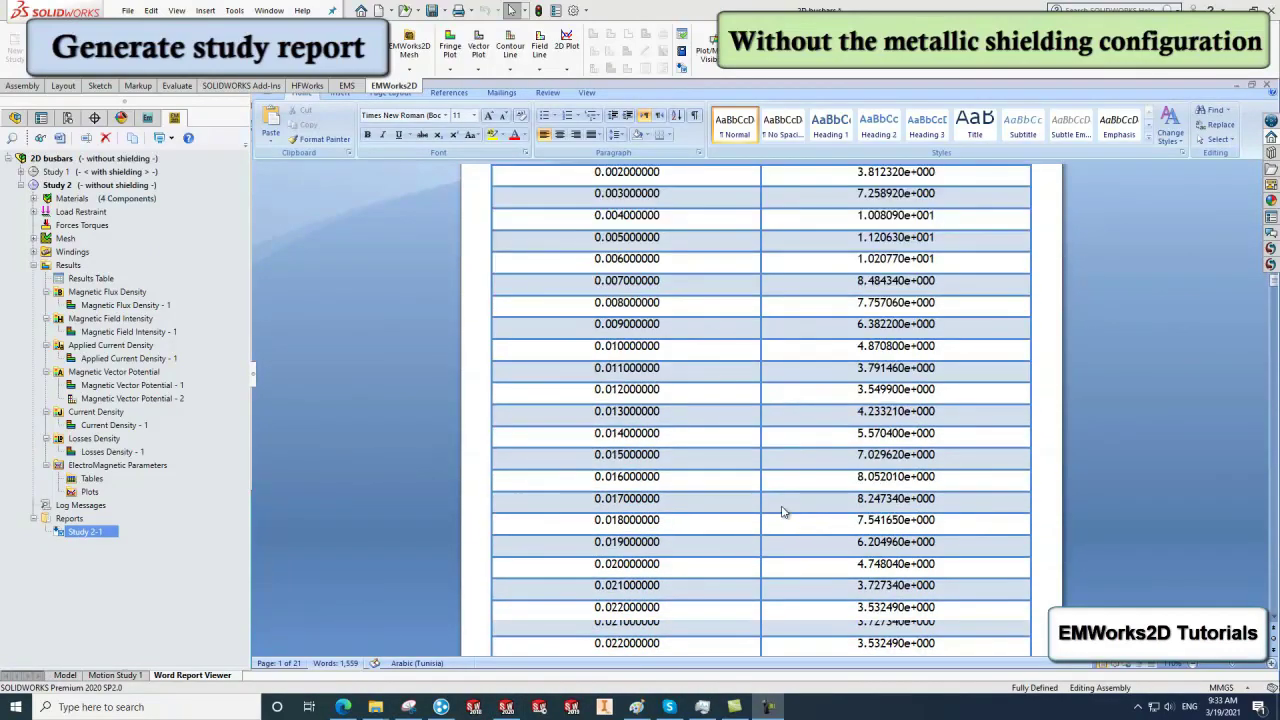
{"action": "scroll", "coordinate": [783, 512], "scroll_direction": "down", "scroll_amount": 5}
{"action": "scroll", "coordinate": [782, 522], "scroll_direction": "down", "scroll_amount": 5}
{"action": "scroll", "coordinate": [784, 526], "scroll_direction": "down", "scroll_amount": 5}
{"action": "scroll", "coordinate": [785, 530], "scroll_direction": "down", "scroll_amount": 5}
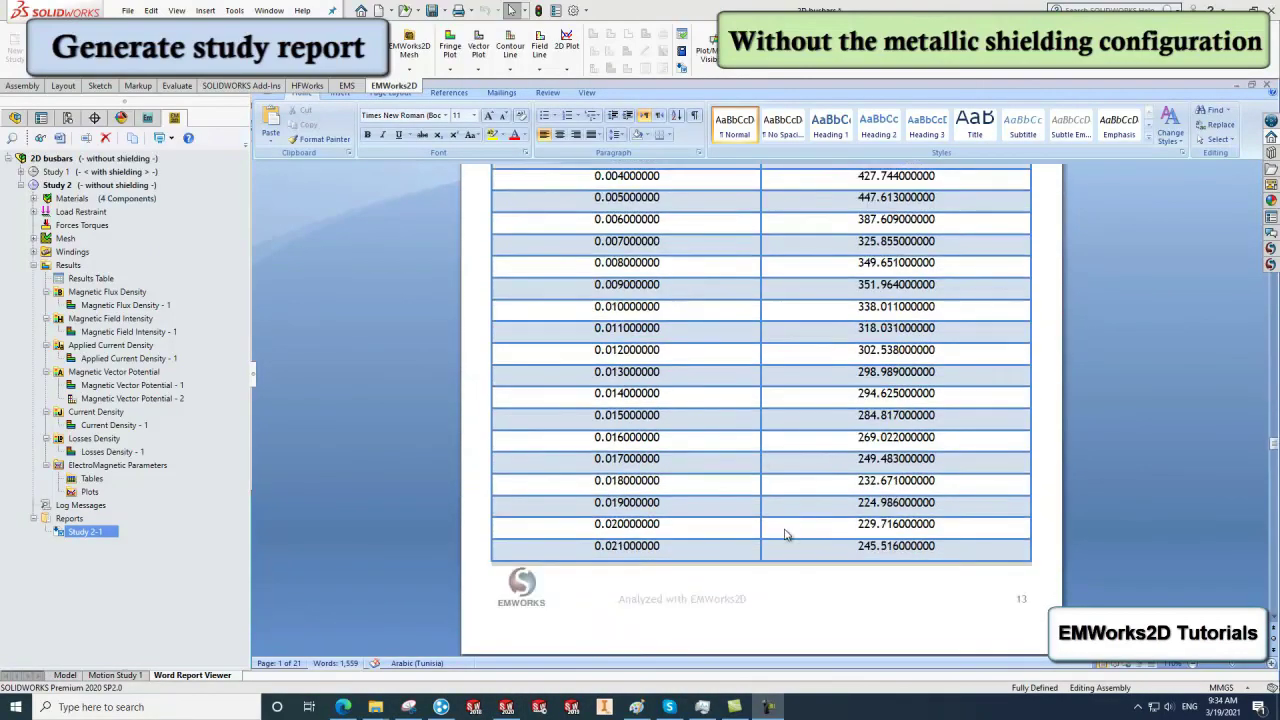
{"action": "scroll", "coordinate": [785, 533], "scroll_direction": "down", "scroll_amount": 5}
{"action": "scroll", "coordinate": [785, 533], "scroll_direction": "down", "scroll_amount": 5}
{"action": "scroll", "coordinate": [783, 537], "scroll_direction": "down", "scroll_amount": 5}
{"action": "scroll", "coordinate": [781, 541], "scroll_direction": "down", "scroll_amount": 5}
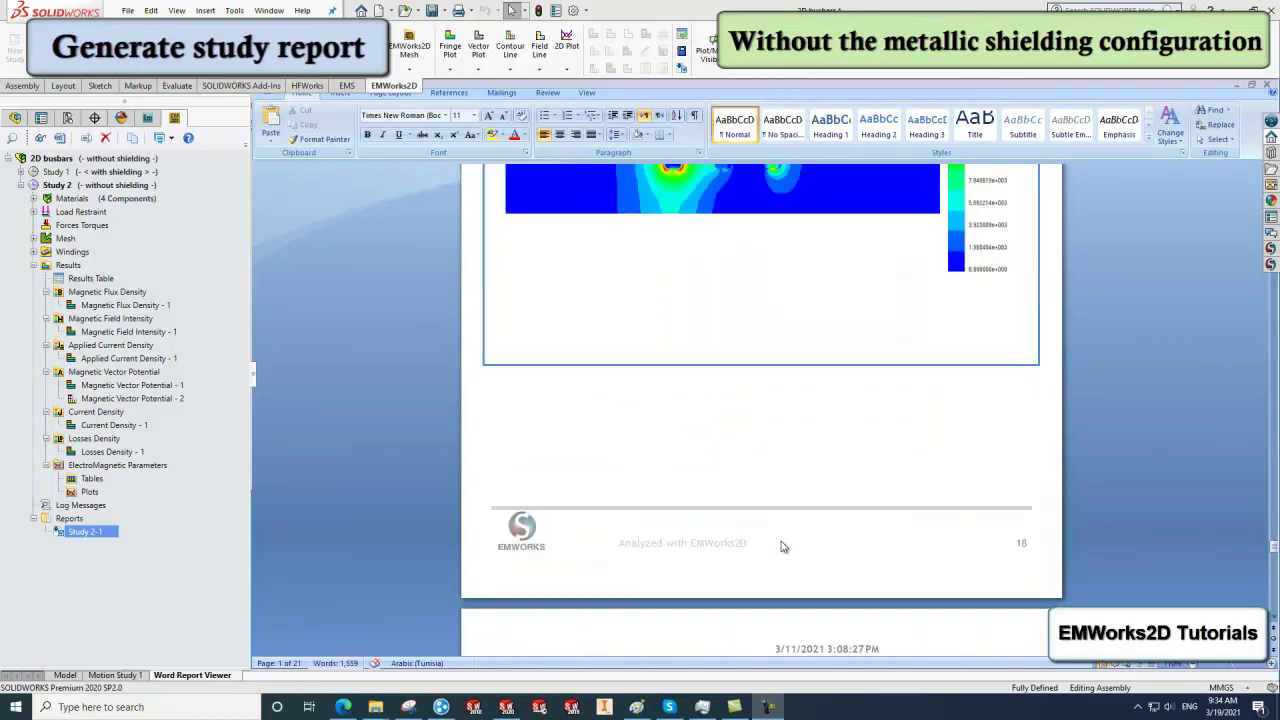